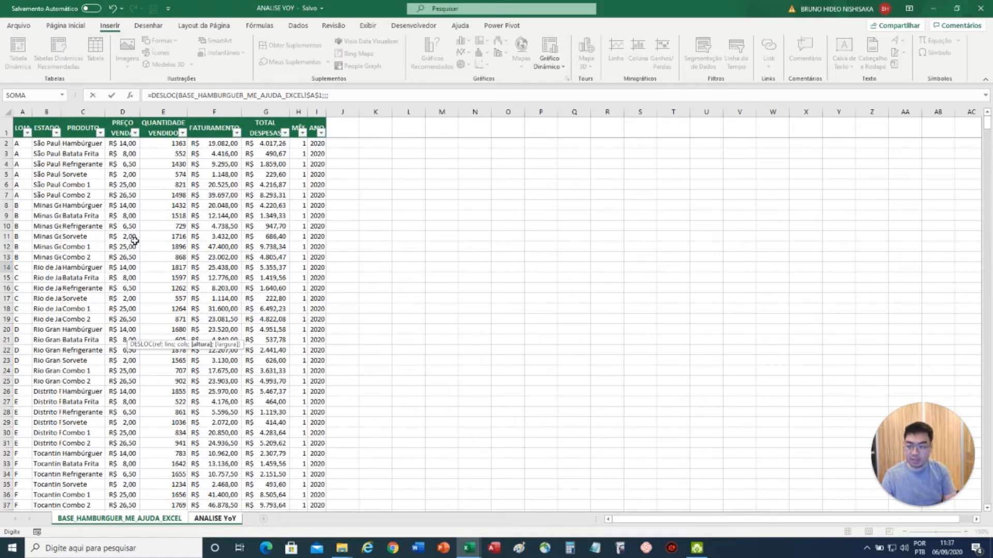
Set the DESLOC height argument to CONT.VALORES of the absolute column $A:$A on the BASE_HAMBURGER_ME_AJUDA_EXCEL sheet
{"action": "type", "text": "CONT"}
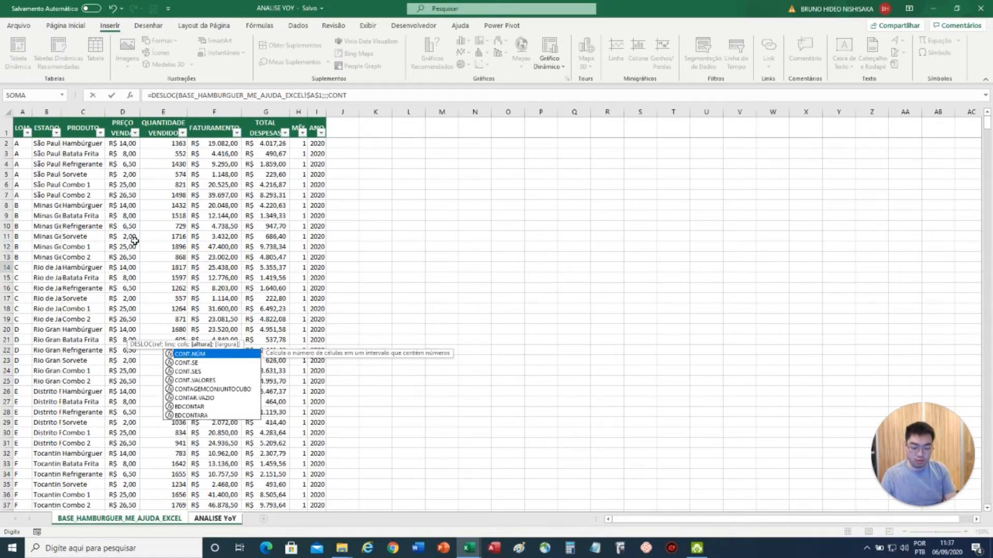
{"action": "key", "text": "Down"}
{"action": "key", "text": "Down"}
{"action": "key", "text": "Down"}
{"action": "key", "text": "Down"}
{"action": "key", "text": "Down"}
{"action": "key", "text": "Tab"}
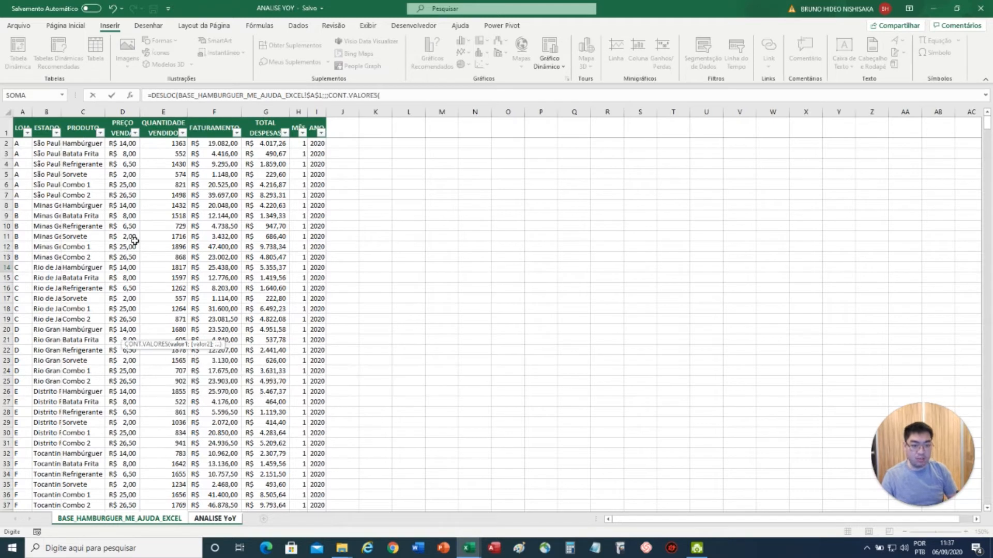
{"action": "left_click", "coordinate": [24, 111]}
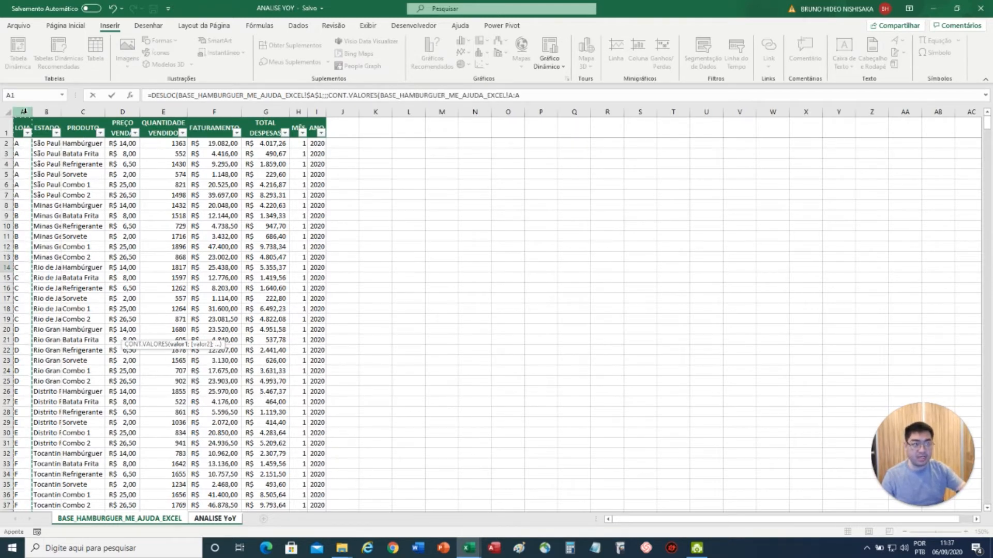
{"action": "key", "text": "F4"}
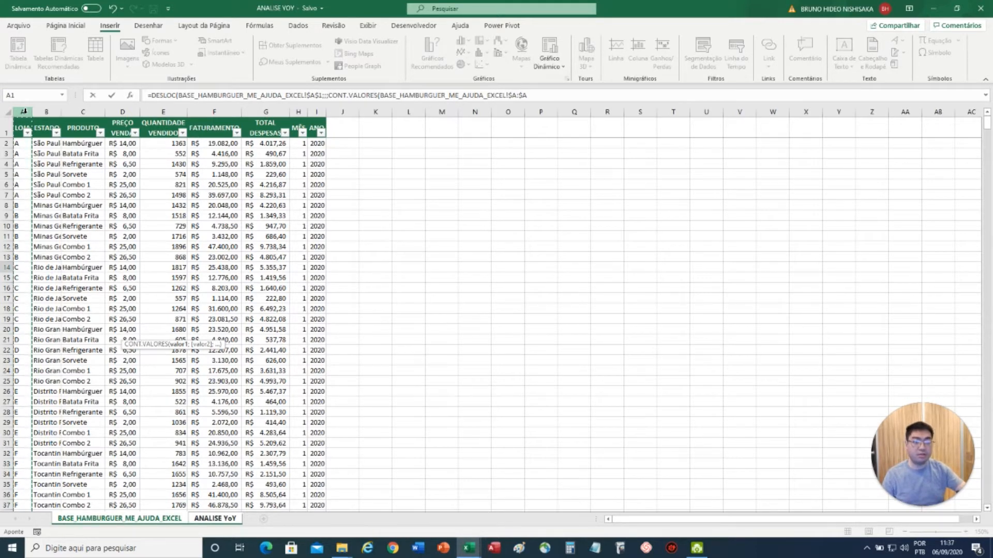
{"action": "type", "text": ")"}
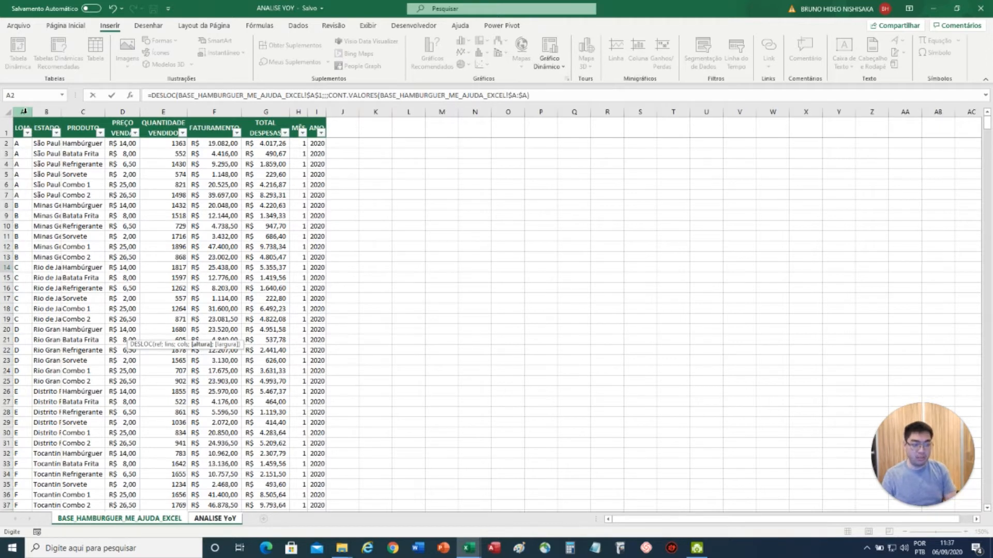
Set the DESLOC width argument to CONT.VALORES of the base sheet's absolute row $1:$1, and enter the completed formula in C14
{"action": "type", "text": ";"}
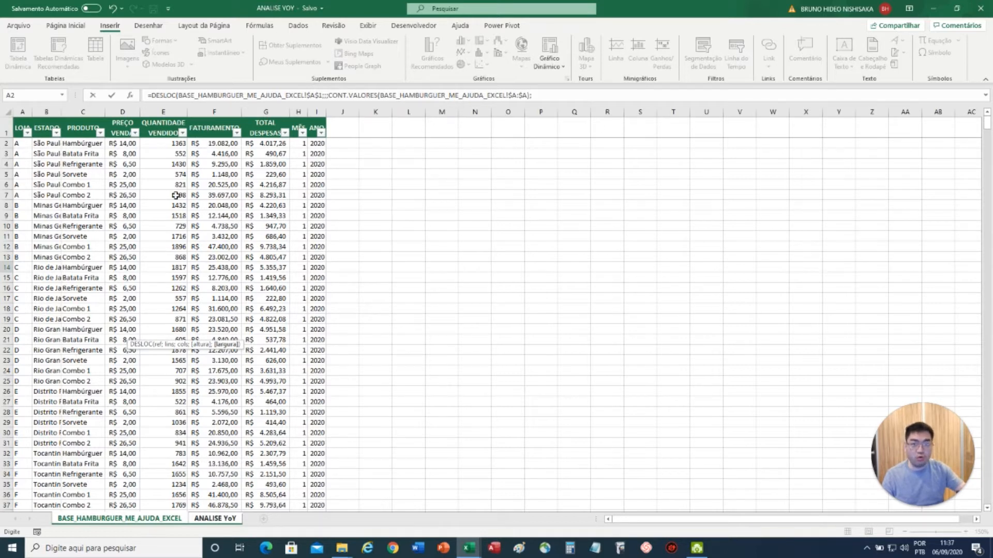
{"action": "type", "text": "CON"}
{"action": "key", "text": "Down"}
{"action": "key", "text": "Down"}
{"action": "key", "text": "Down"}
{"action": "key", "text": "Down"}
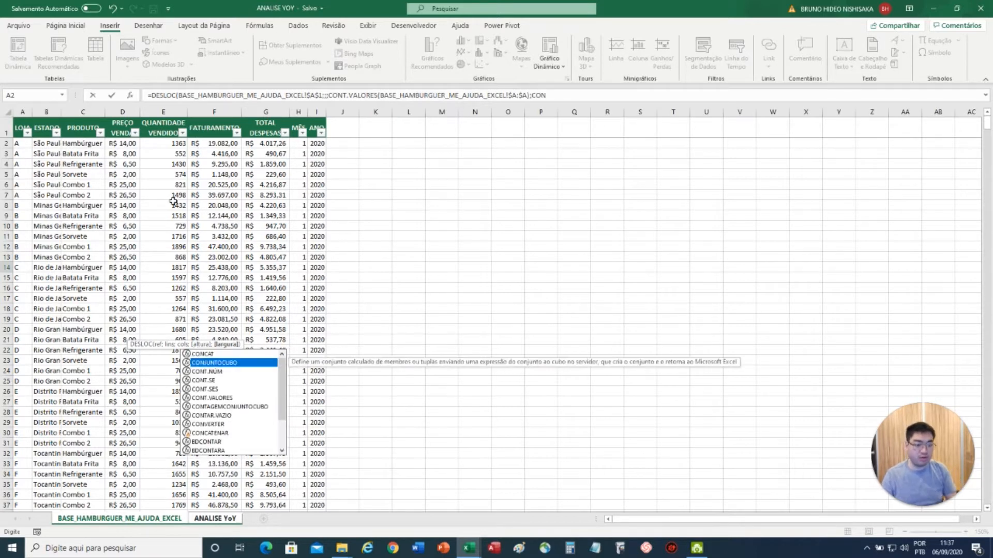
{"action": "key", "text": "Down"}
{"action": "key", "text": "Tab"}
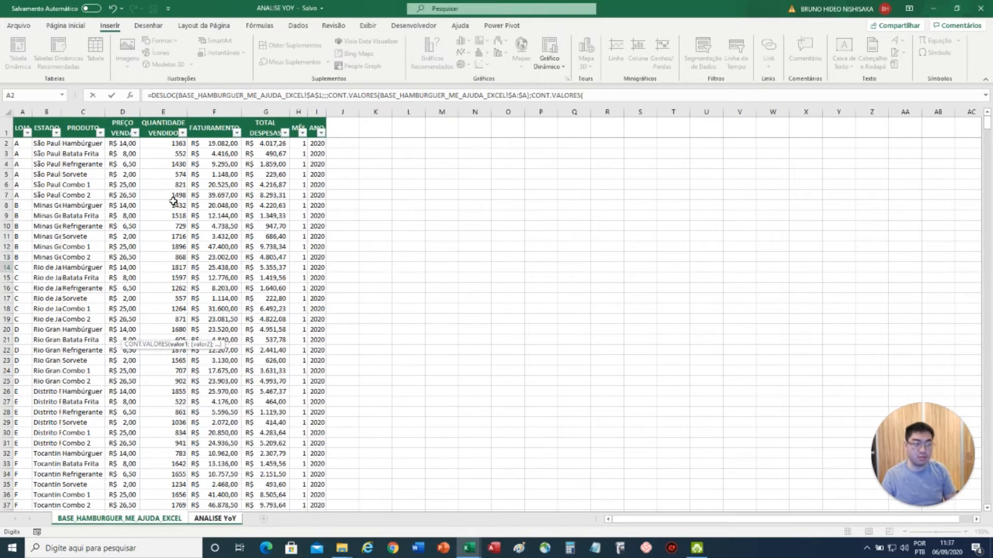
{"action": "left_click", "coordinate": [6, 133]}
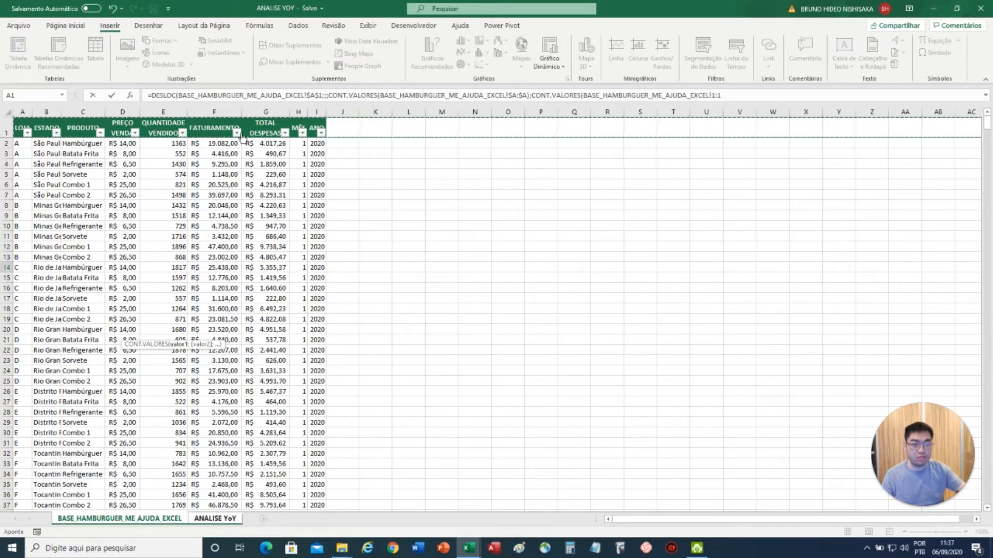
{"action": "key", "text": "F4"}
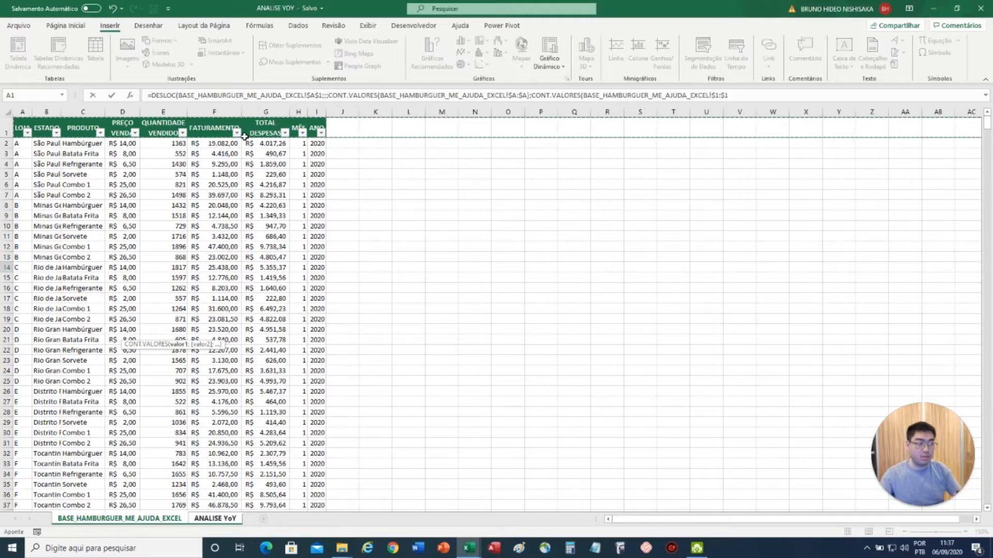
{"action": "type", "text": ")"}
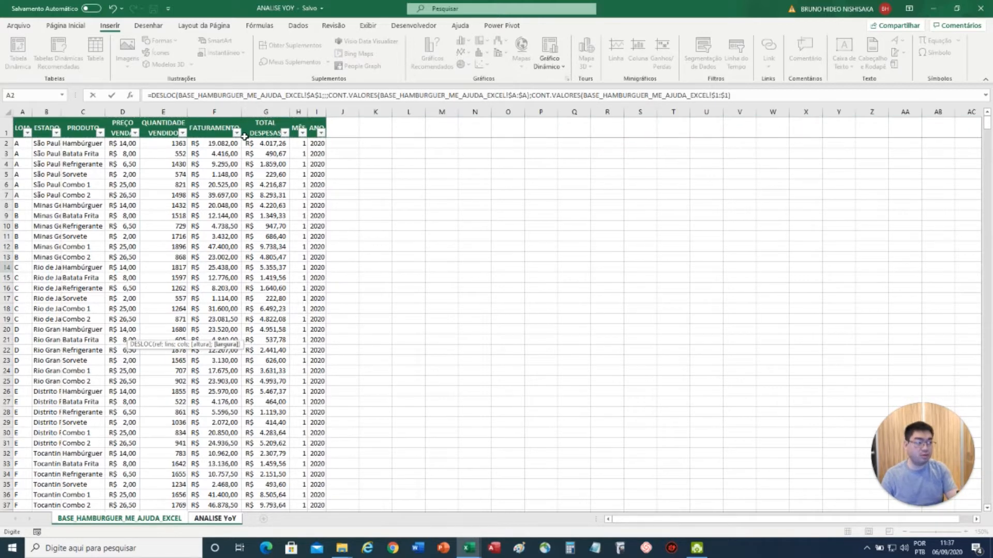
{"action": "type", "text": ")"}
{"action": "key", "text": "Return"}
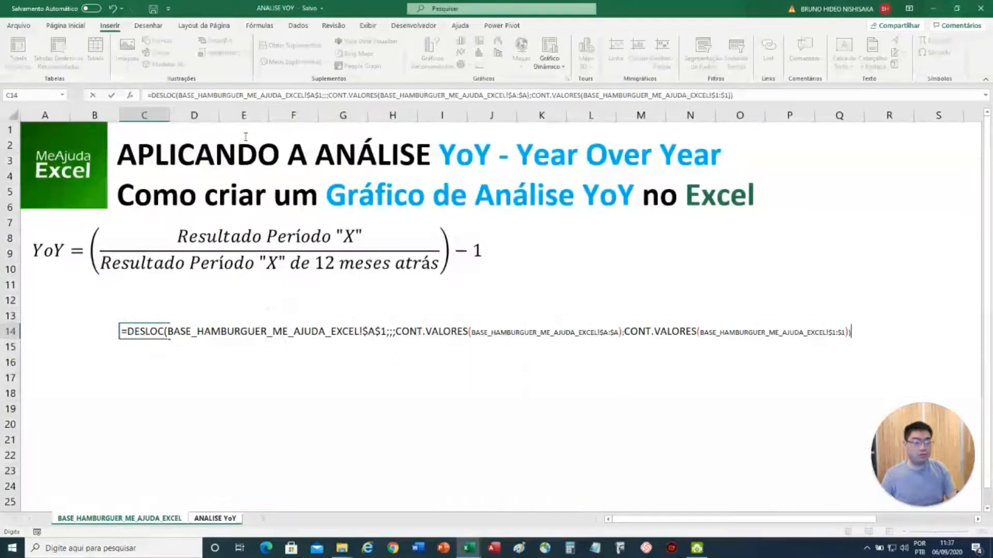
Examine the rows and columns returned by the DESLOC formula below C14, checking that the whole base is covered
{"action": "scroll", "coordinate": [240, 308], "scroll_direction": "down", "scroll_amount": 2}
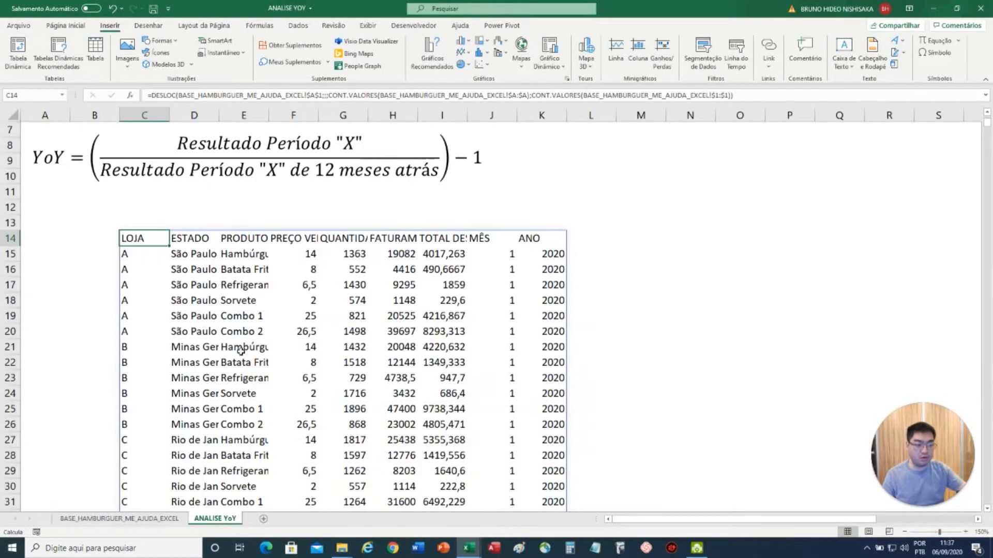
{"action": "scroll", "coordinate": [224, 329], "scroll_direction": "down", "scroll_amount": 2}
{"action": "scroll", "coordinate": [223, 330], "scroll_direction": "up", "scroll_amount": 2}
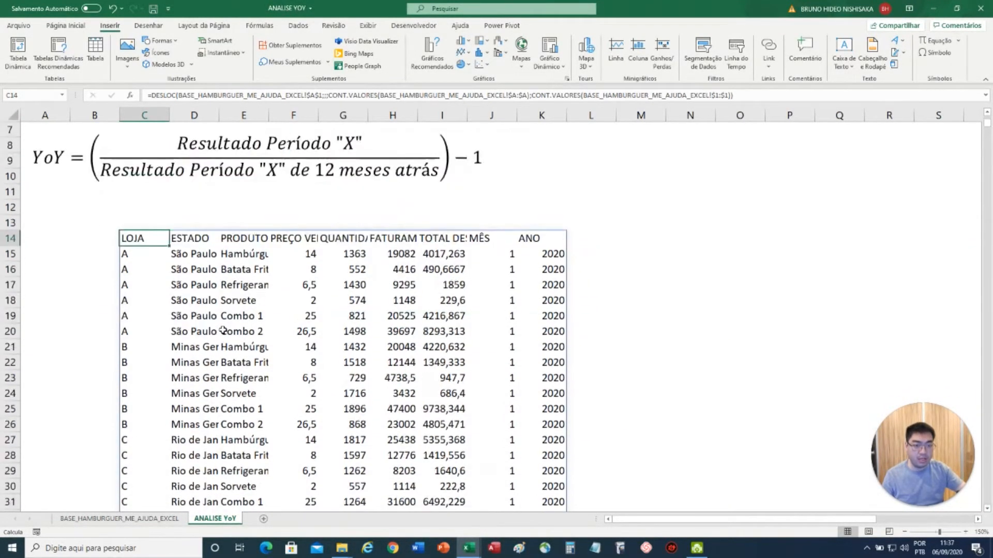
{"action": "scroll", "coordinate": [223, 330], "scroll_direction": "down", "scroll_amount": 20}
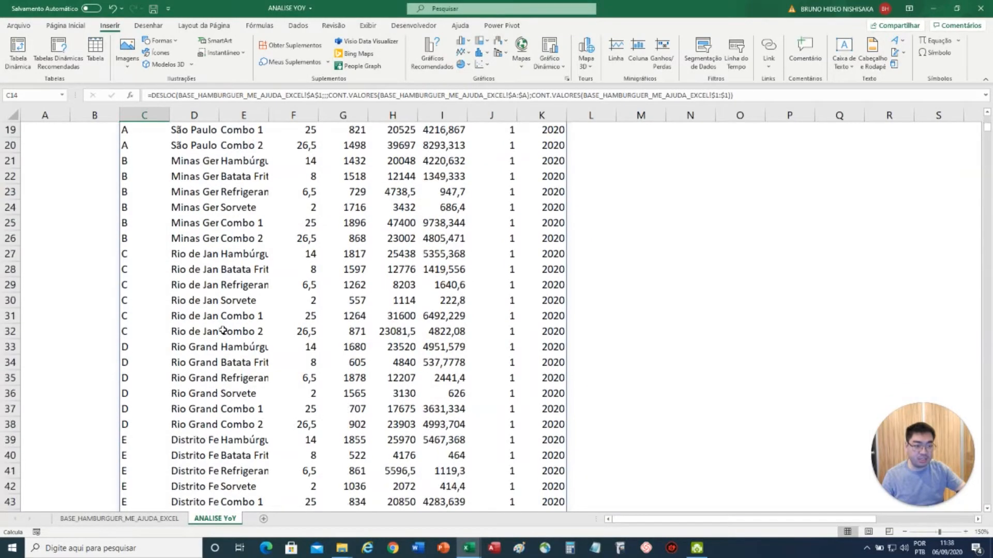
{"action": "scroll", "coordinate": [228, 342], "scroll_direction": "down", "scroll_amount": 20}
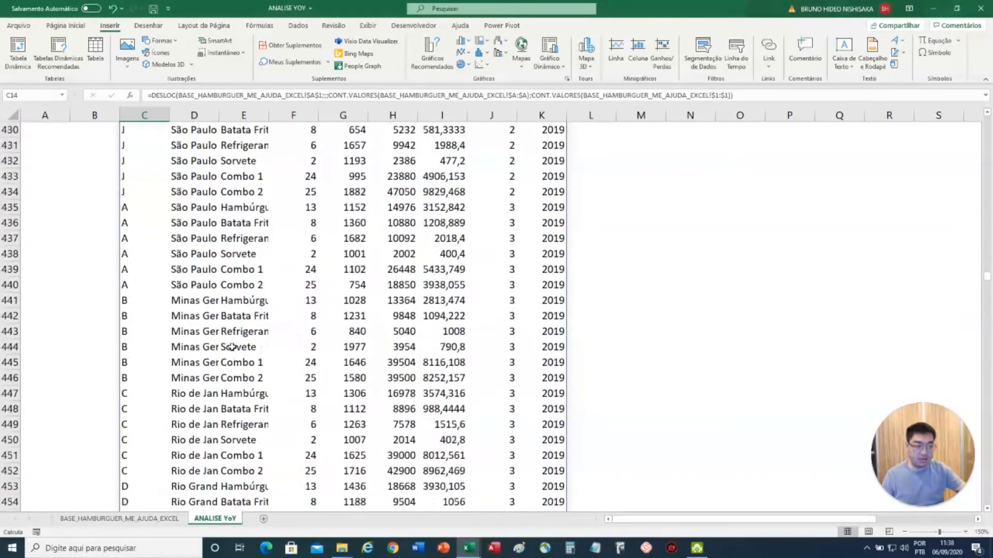
{"action": "scroll", "coordinate": [230, 345], "scroll_direction": "down", "scroll_amount": 11}
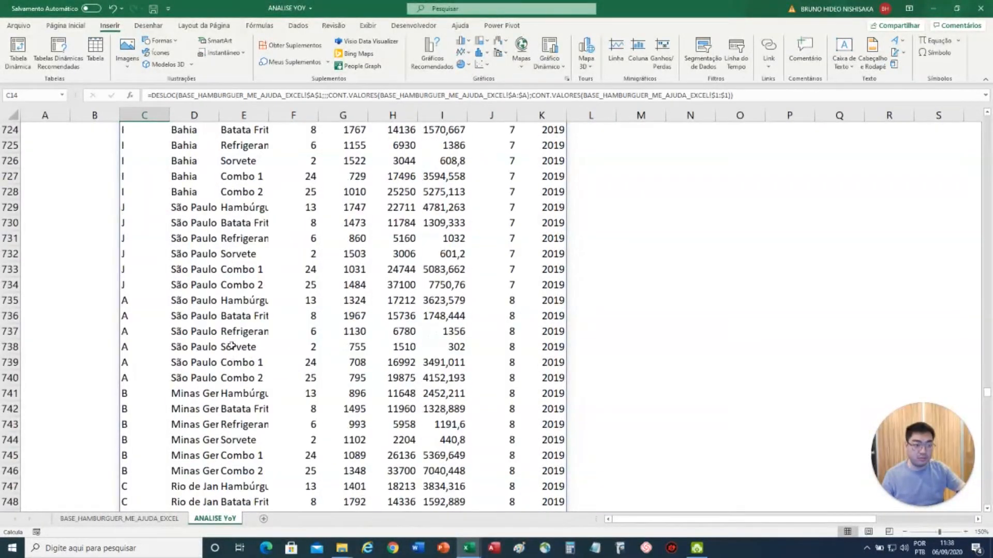
{"action": "key", "text": "Up"}
{"action": "key", "text": "Down"}
{"action": "scroll", "coordinate": [205, 250], "scroll_direction": "up", "scroll_amount": 4}
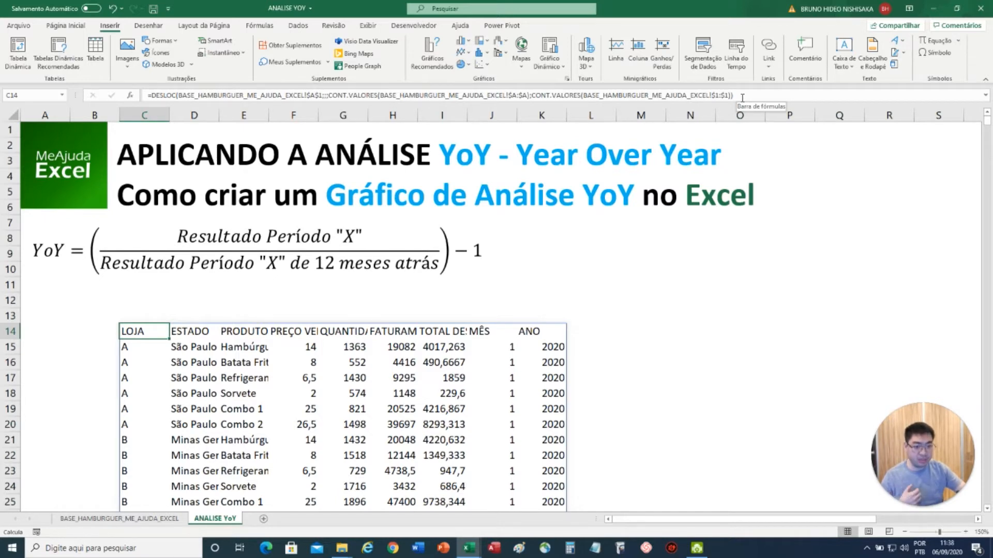
{"action": "scroll", "coordinate": [311, 352], "scroll_direction": "down", "scroll_amount": 1}
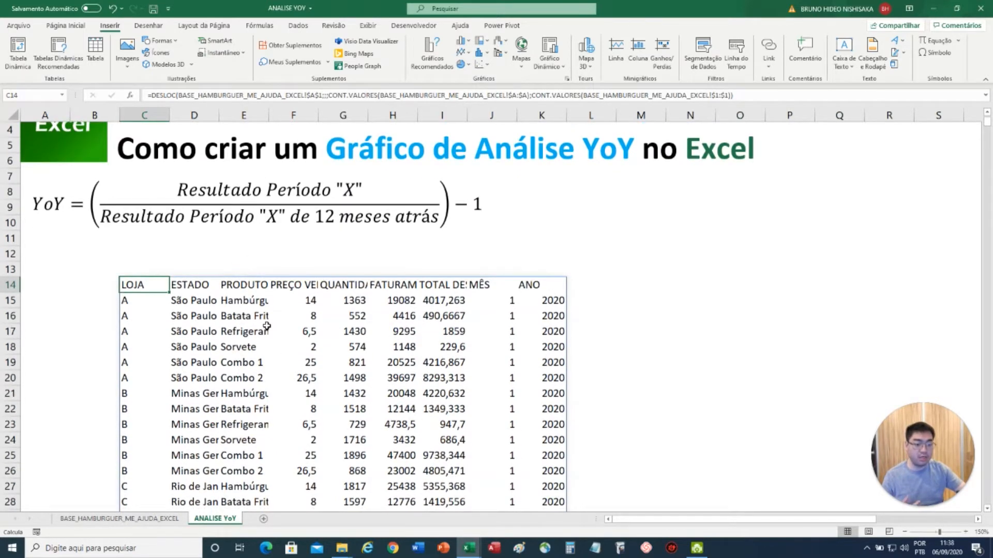
{"action": "scroll", "coordinate": [267, 326], "scroll_direction": "down", "scroll_amount": 3}
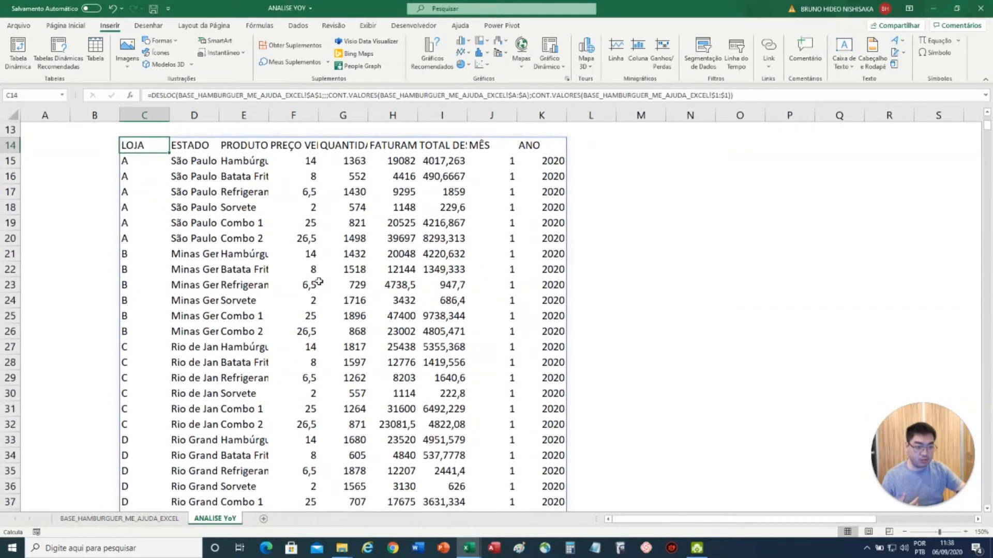
{"action": "scroll", "coordinate": [405, 349], "scroll_direction": "down", "scroll_amount": 3}
{"action": "scroll", "coordinate": [396, 349], "scroll_direction": "up", "scroll_amount": 7}
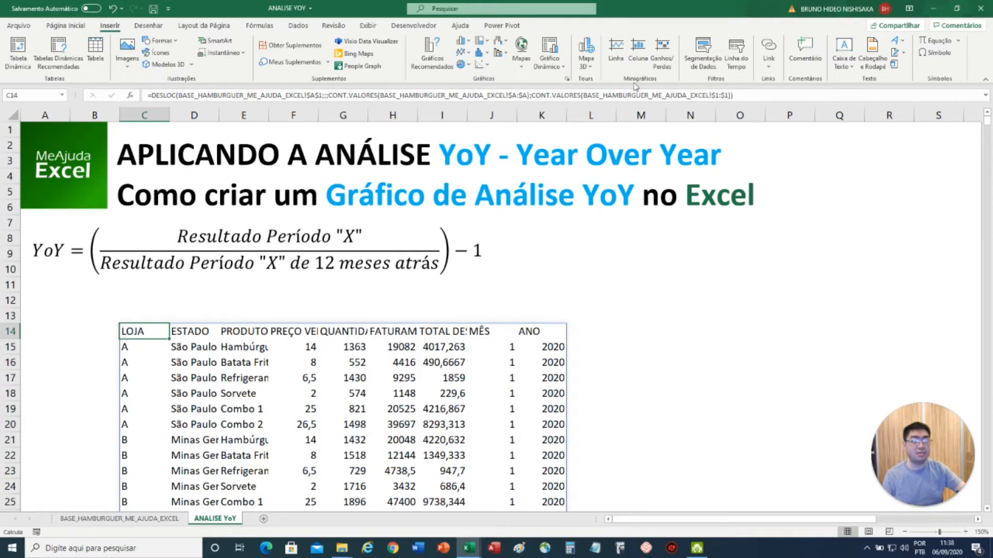
Copy the complete DESLOC formula text from cell C14, leaving the cell unchanged
{"action": "left_click", "coordinate": [733, 96]}
{"action": "left_click_drag", "start_coordinate": [733, 96], "coordinate": [71, 96]}
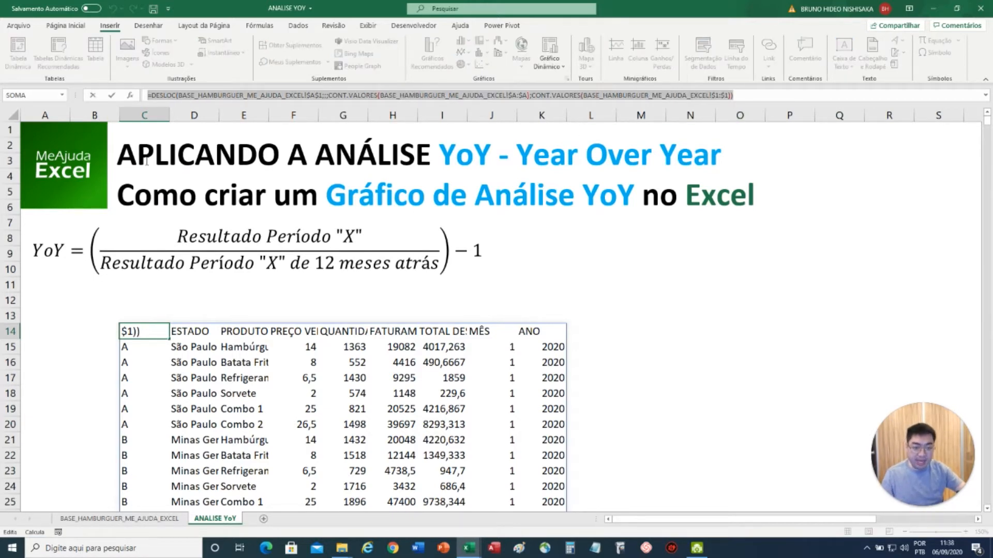
{"action": "key", "text": "Escape"}
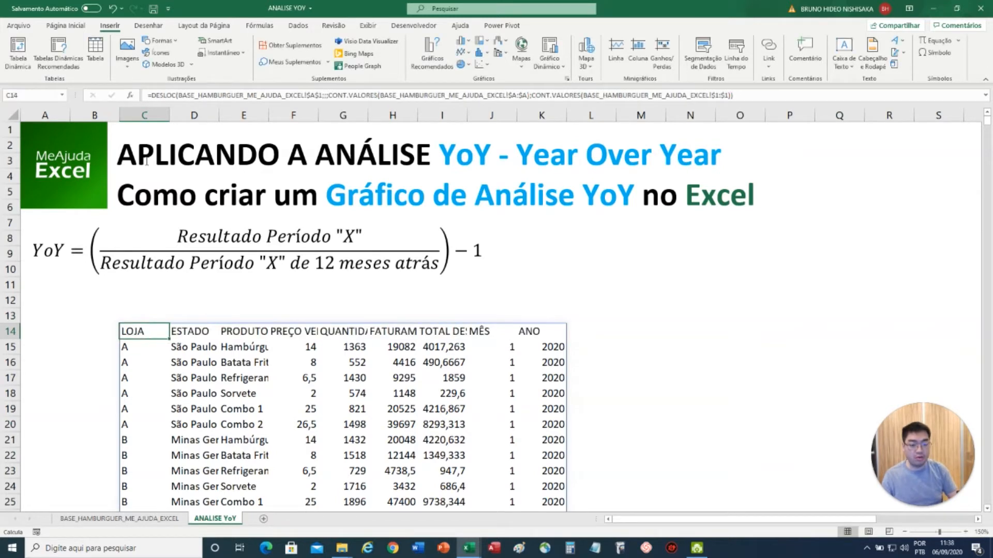
Delete the existing defined name PVT_BASE in the Name Manager
{"action": "left_click", "coordinate": [260, 27]}
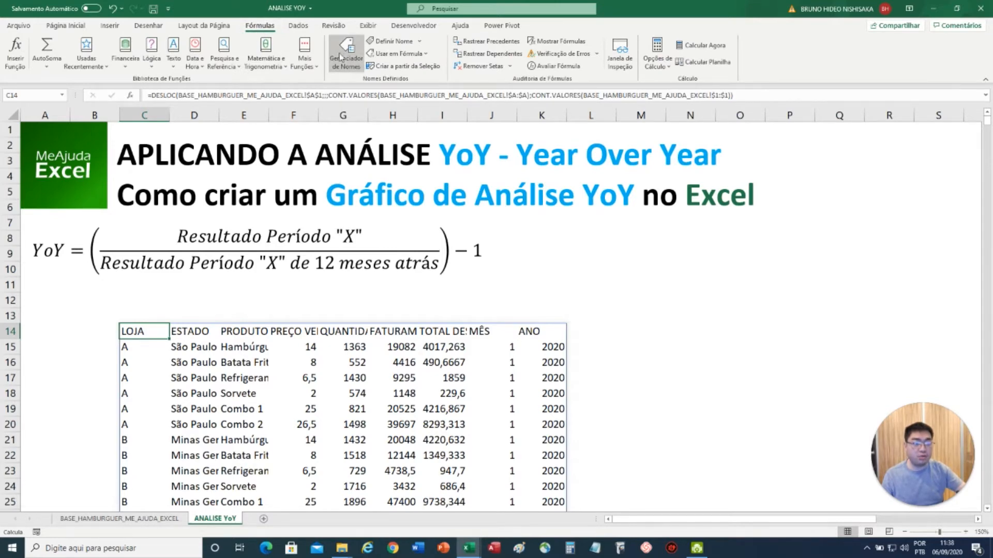
{"action": "left_click", "coordinate": [346, 57]}
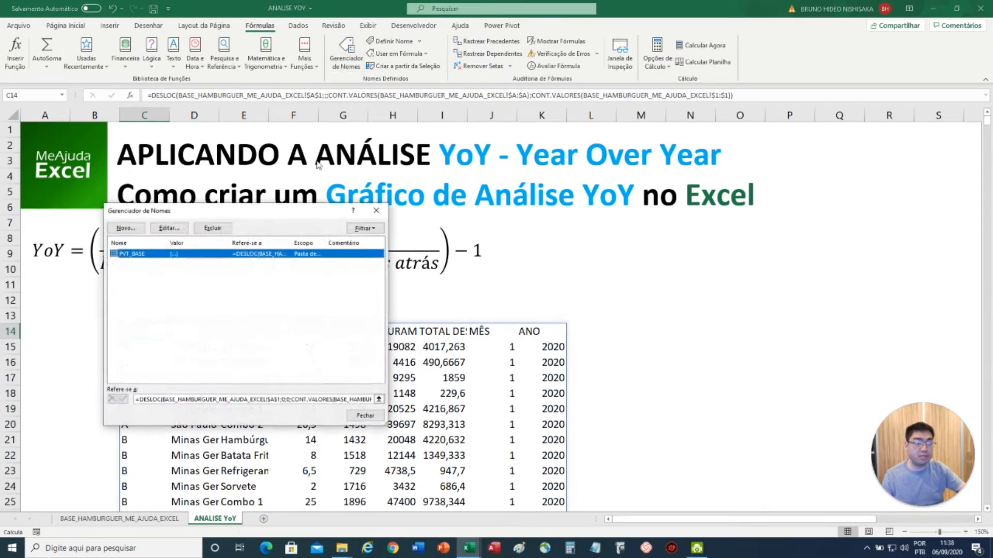
{"action": "left_click_drag", "start_coordinate": [283, 218], "coordinate": [388, 185]}
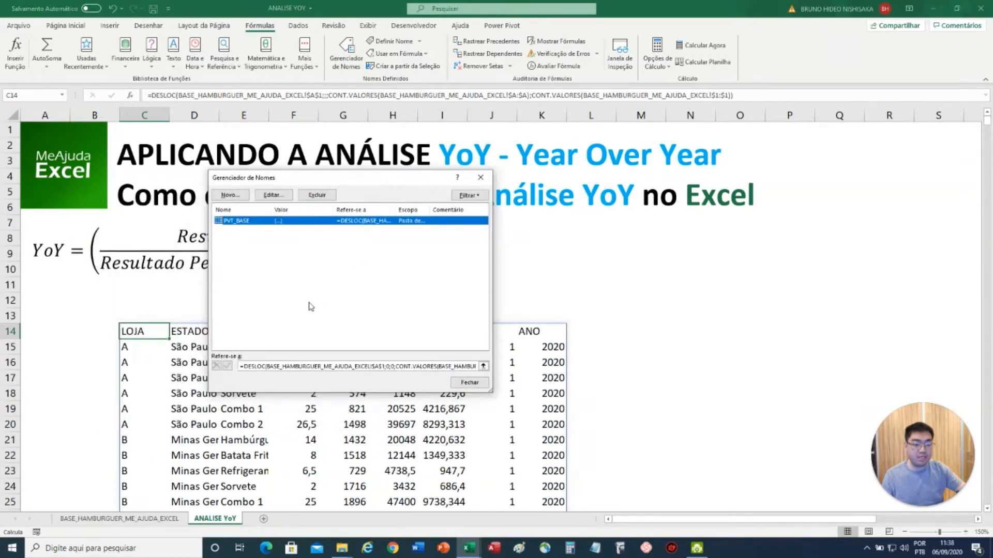
{"action": "left_click", "coordinate": [311, 202]}
{"action": "key", "text": "Return"}
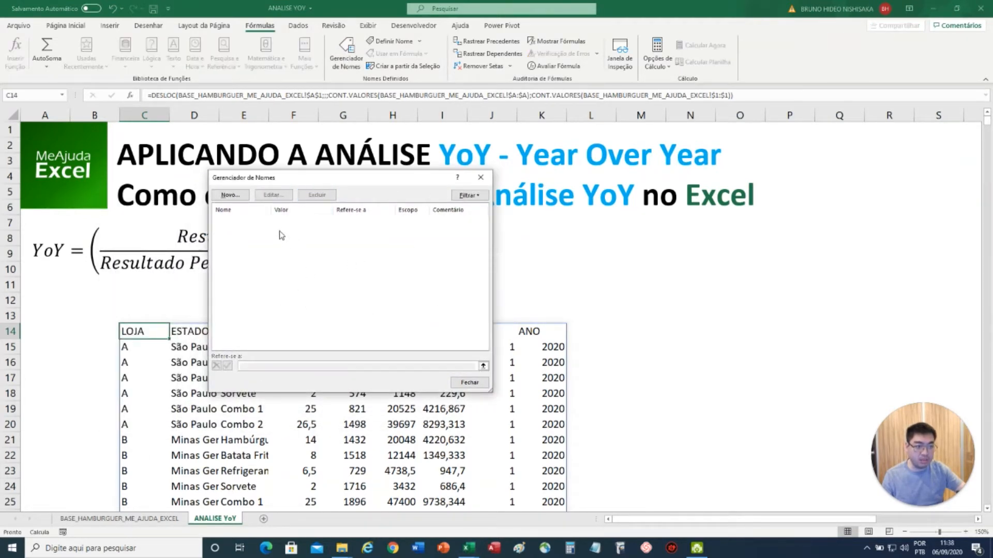
Create a workbook-scoped defined name PVT_BASE that refers to the copied DESLOC formula, and close the Name Manager
{"action": "left_click", "coordinate": [231, 196]}
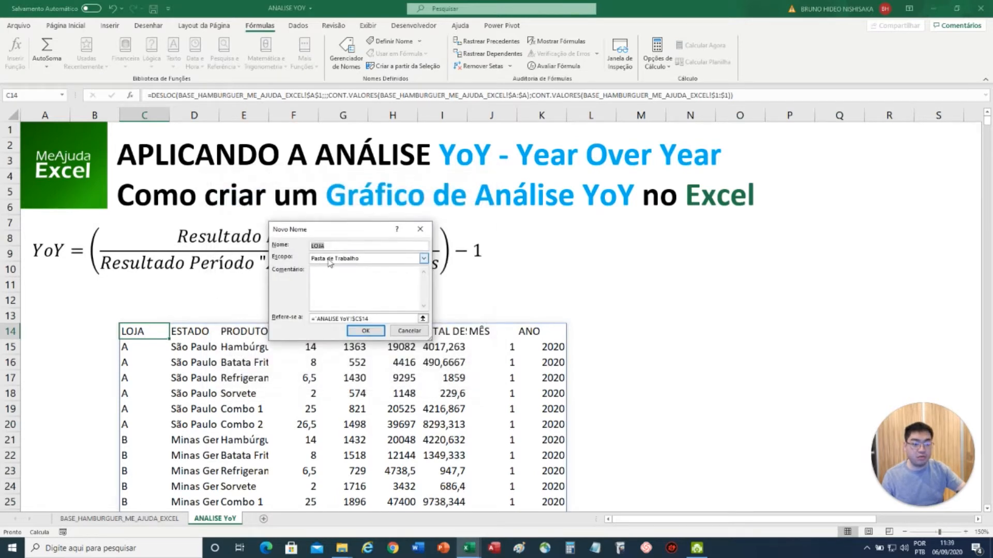
{"action": "type", "text": "PV"}
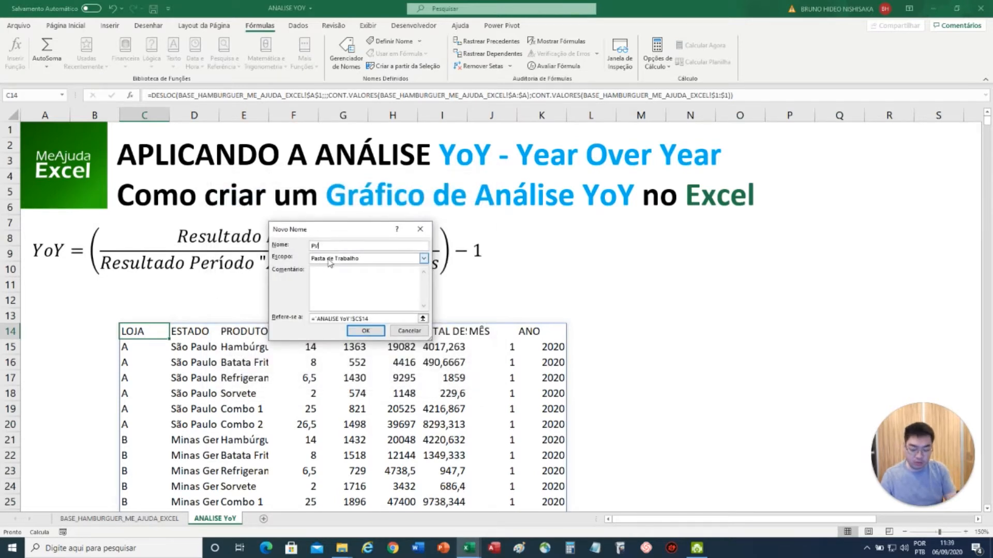
{"action": "type", "text": "T_BASE"}
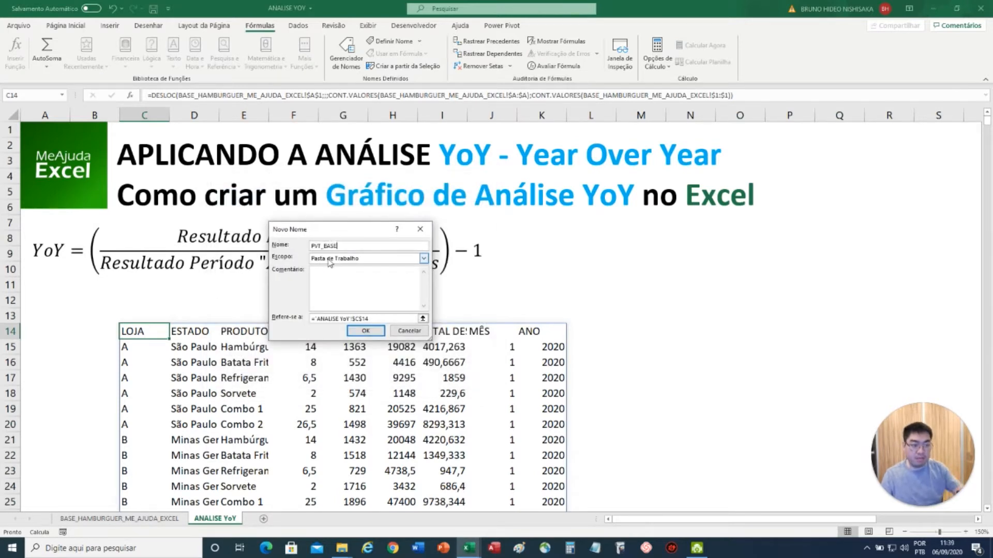
{"action": "left_click", "coordinate": [365, 318]}
{"action": "left_click_drag", "start_coordinate": [365, 318], "coordinate": [185, 311]}
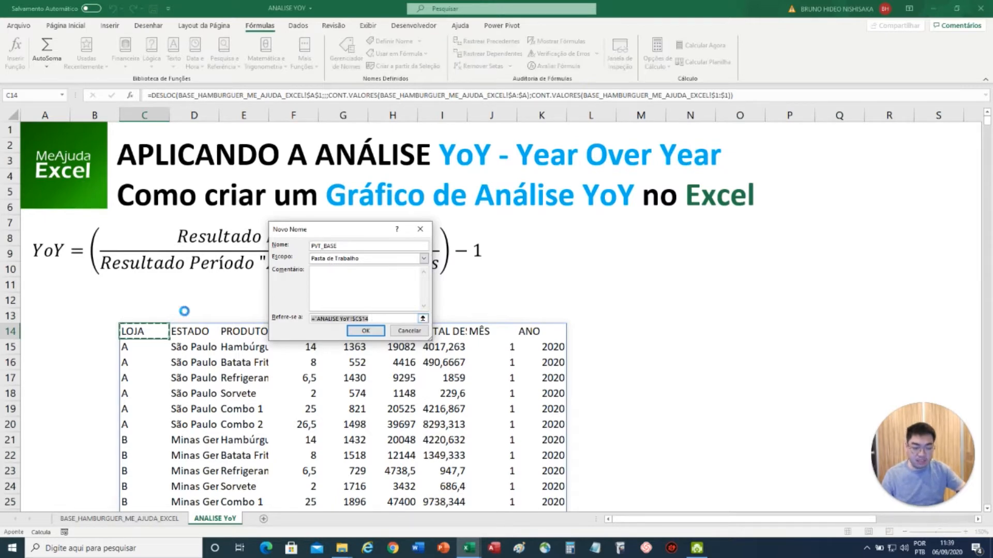
{"action": "key", "text": "ctrl+v"}
{"action": "left_click", "coordinate": [365, 331]}
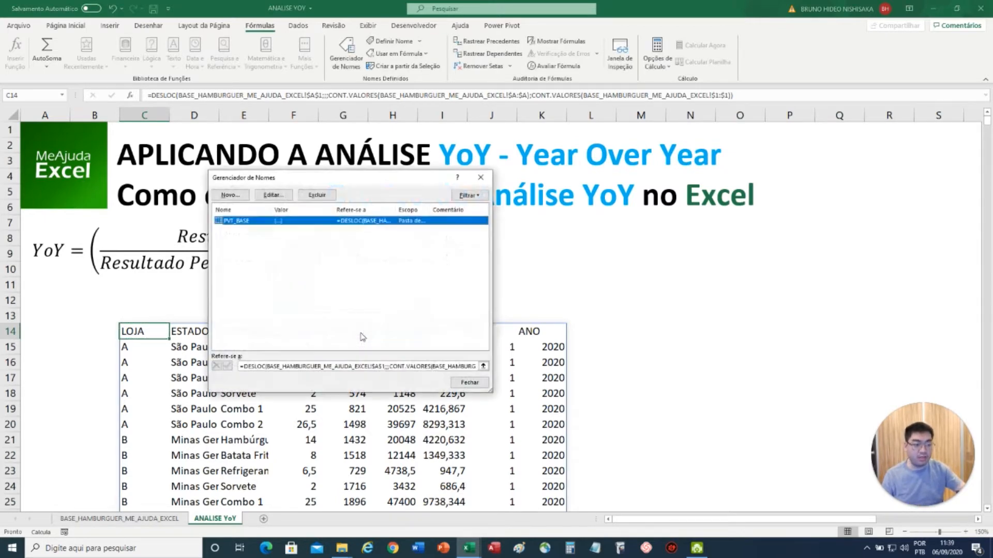
{"action": "left_click", "coordinate": [469, 383]}
Clear the DESLOC formula from cell C14 and select cell A12 on the ANALISE YoY sheet
{"action": "key", "text": "Delete"}
{"action": "left_click", "coordinate": [160, 301]}
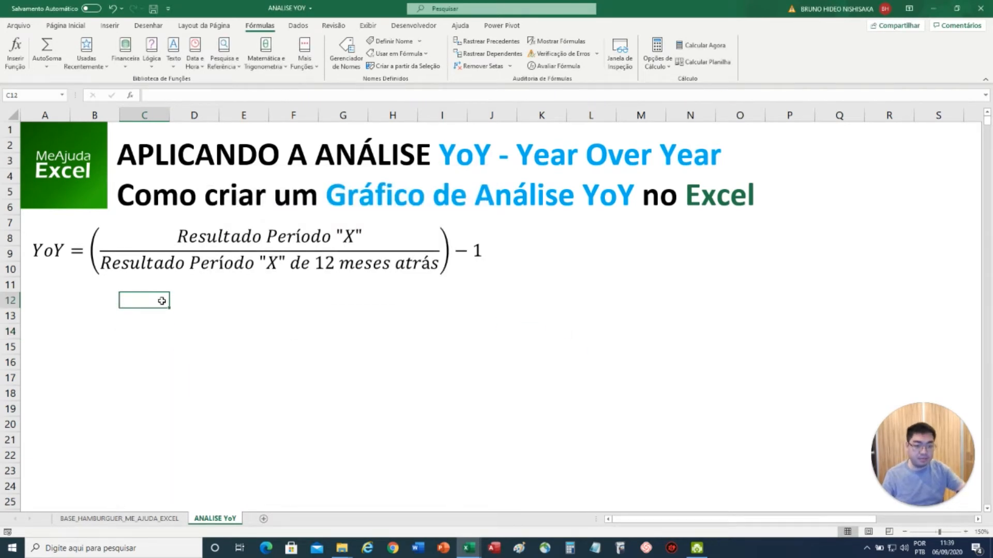
{"action": "left_click", "coordinate": [81, 306]}
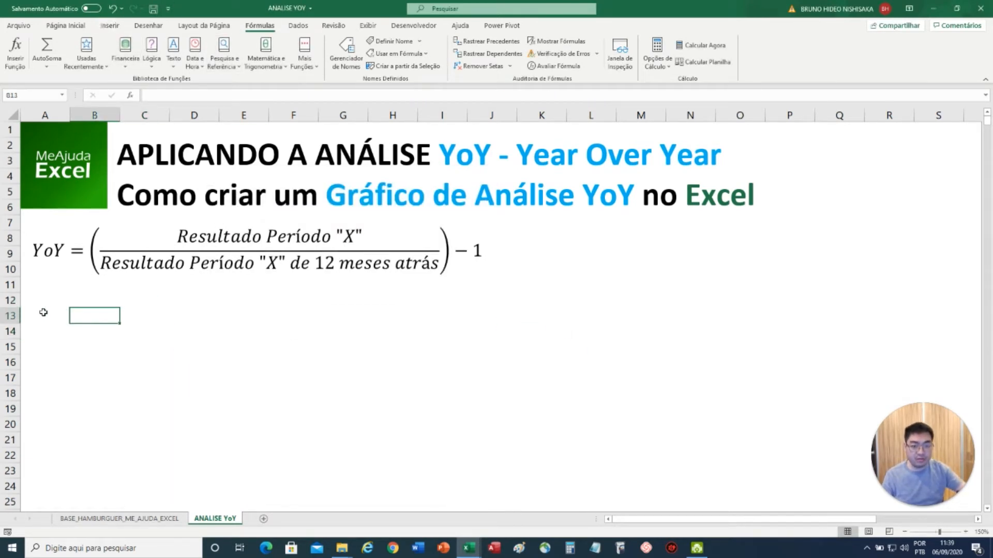
{"action": "left_click", "coordinate": [42, 302]}
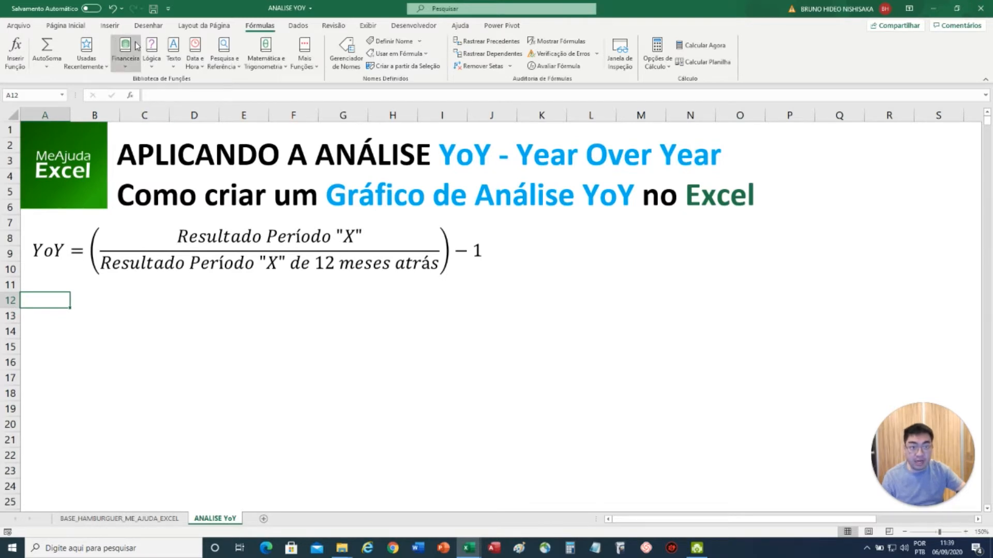
Start a new PivotTable placed at cell A12 of the existing ANALISE YoY sheet
{"action": "left_click", "coordinate": [110, 26]}
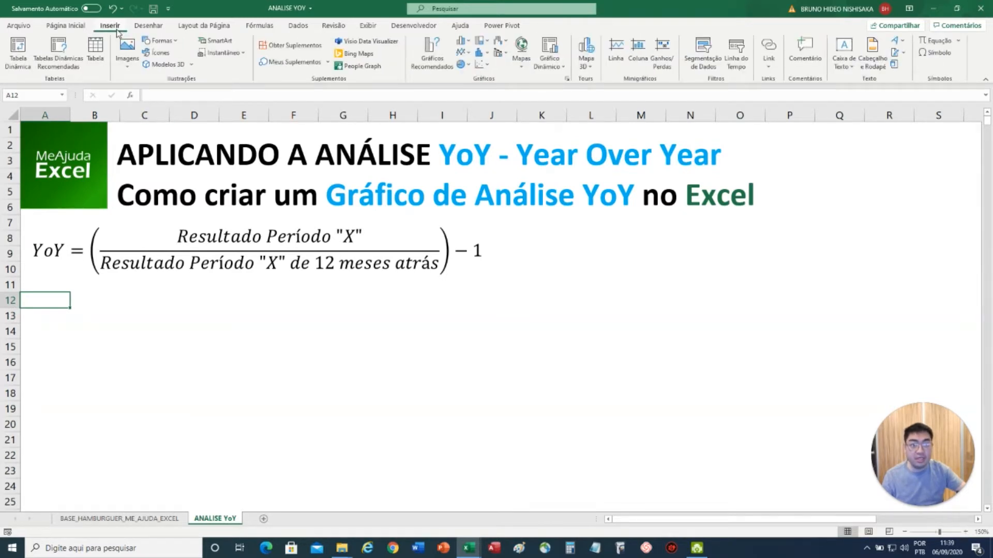
{"action": "left_click", "coordinate": [17, 49]}
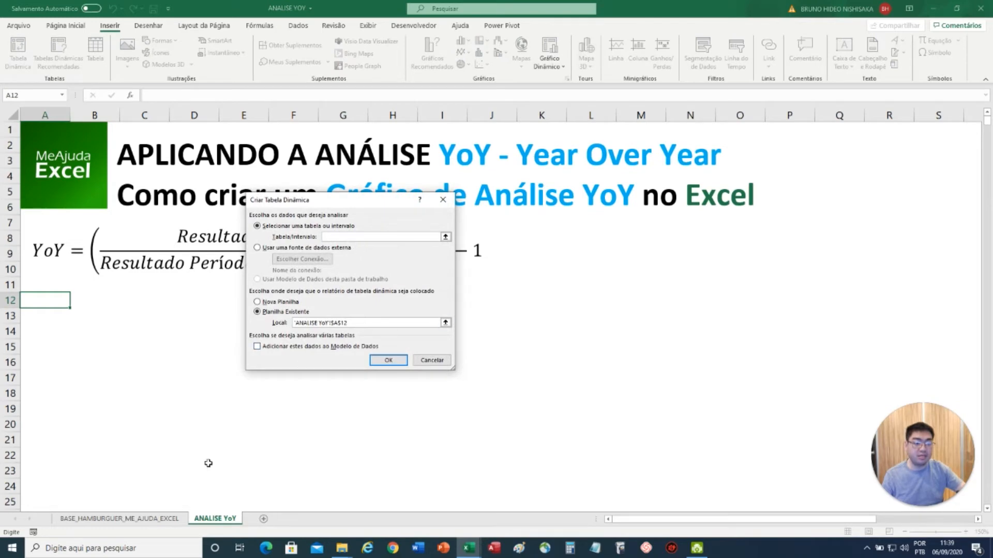
Try the hamburger base's whole columns A:I, and its filled range A1:I1021, as the PivotTable source
{"action": "left_click", "coordinate": [119, 518]}
{"action": "left_click_drag", "start_coordinate": [27, 106], "coordinate": [316, 112]}
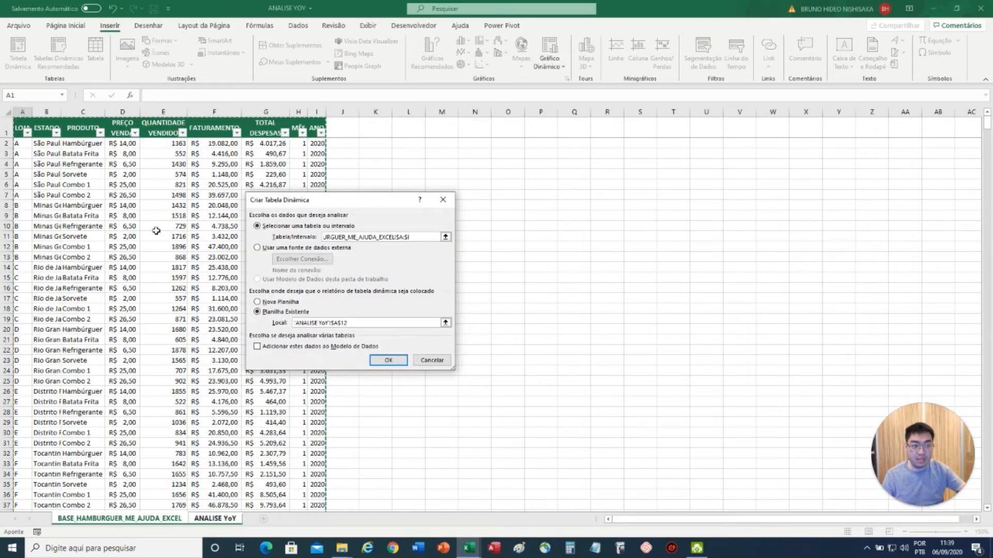
{"action": "left_click", "coordinate": [28, 124]}
{"action": "key", "text": "ctrl+shift+Right"}
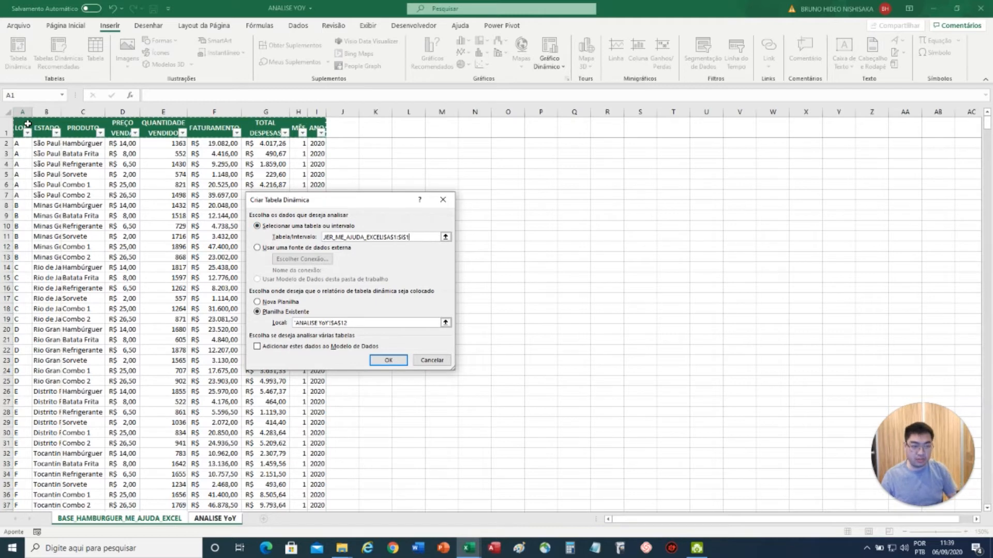
{"action": "key", "text": "ctrl+shift+Down"}
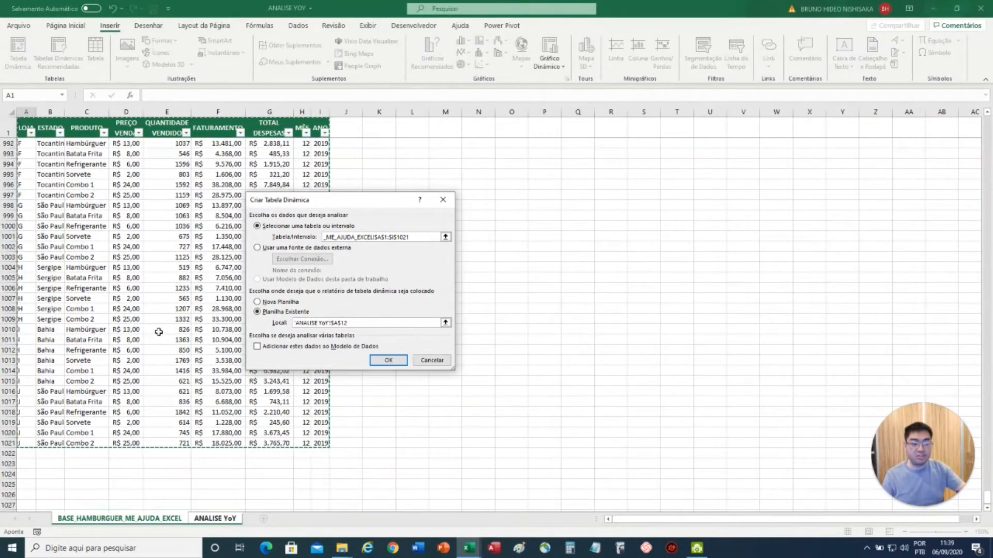
Set the PivotTable source to the named range PVT_BASE and create the PivotTable
{"action": "left_click_drag", "start_coordinate": [420, 239], "coordinate": [71, 233]}
{"action": "type", "text": "P"}
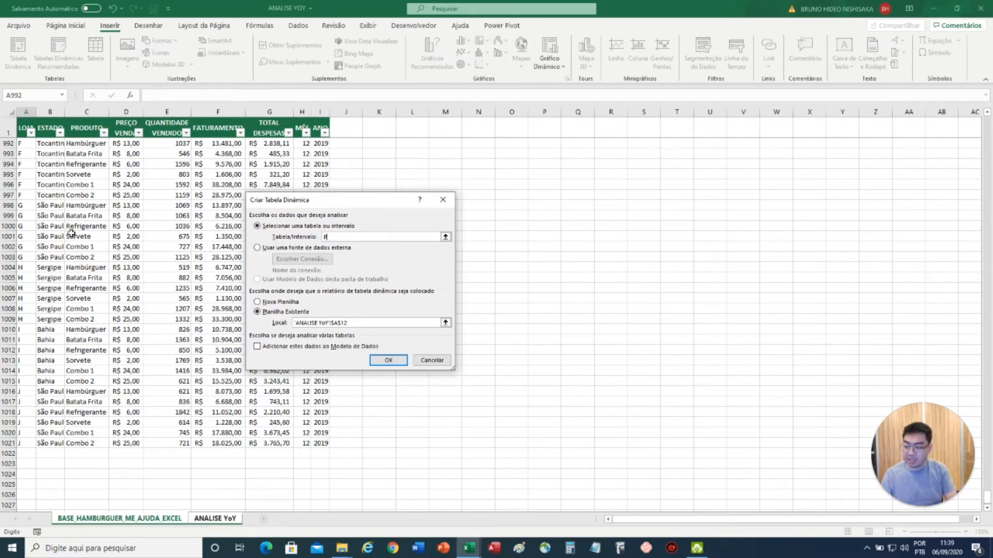
{"action": "type", "text": "VT_BASE"}
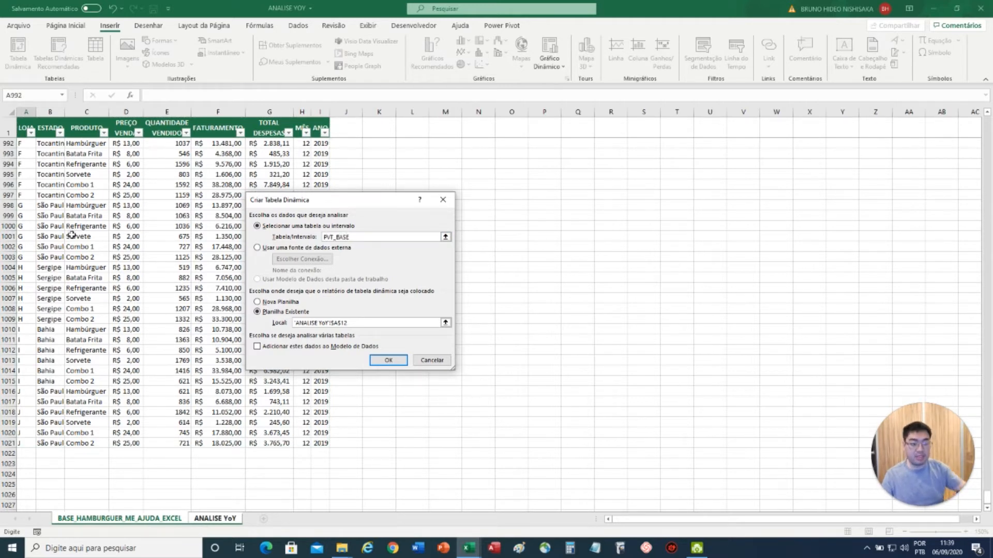
{"action": "left_click", "coordinate": [389, 360]}
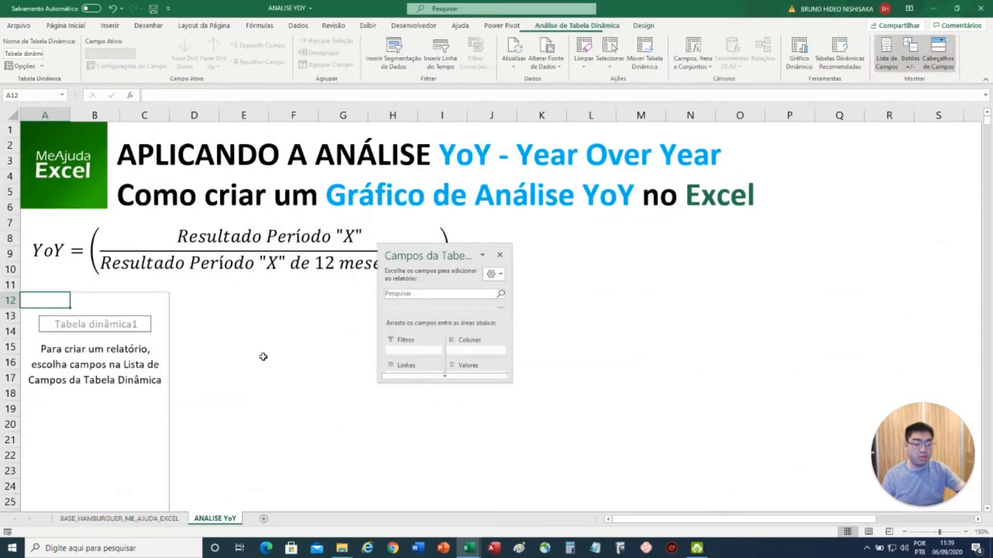
Enlarge the floating PivotTable field list so its fields and areas show, and place it beside the empty report
{"action": "left_click_drag", "start_coordinate": [444, 381], "coordinate": [446, 490]}
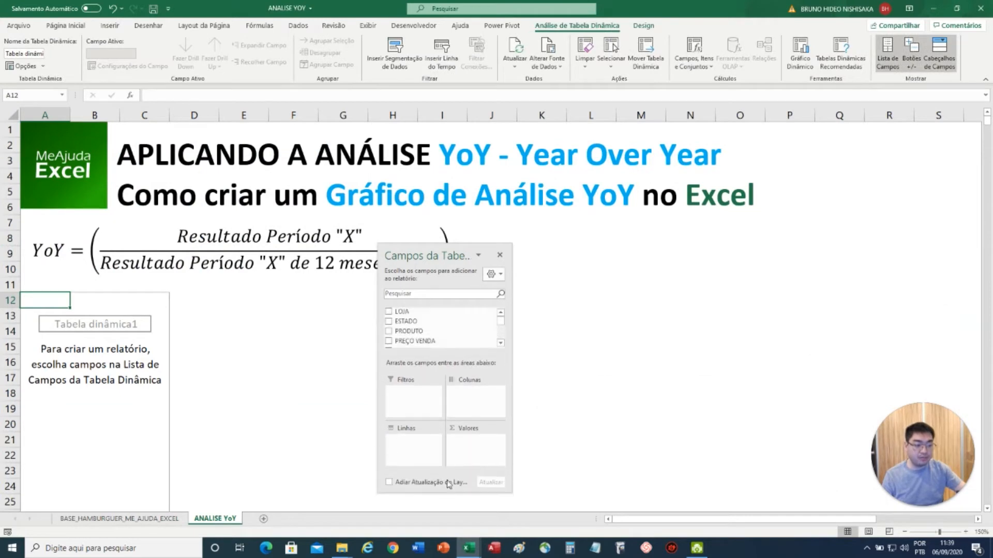
{"action": "left_click_drag", "start_coordinate": [447, 257], "coordinate": [371, 231]}
{"action": "scroll", "coordinate": [479, 407], "scroll_direction": "down", "scroll_amount": 2}
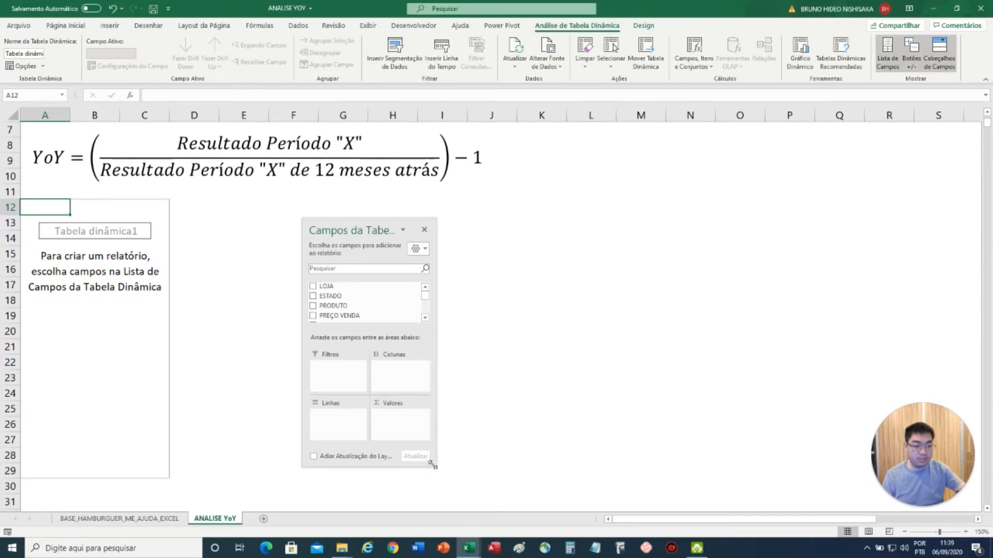
{"action": "left_click_drag", "start_coordinate": [431, 464], "coordinate": [437, 518]}
{"action": "left_click_drag", "start_coordinate": [362, 230], "coordinate": [349, 170]}
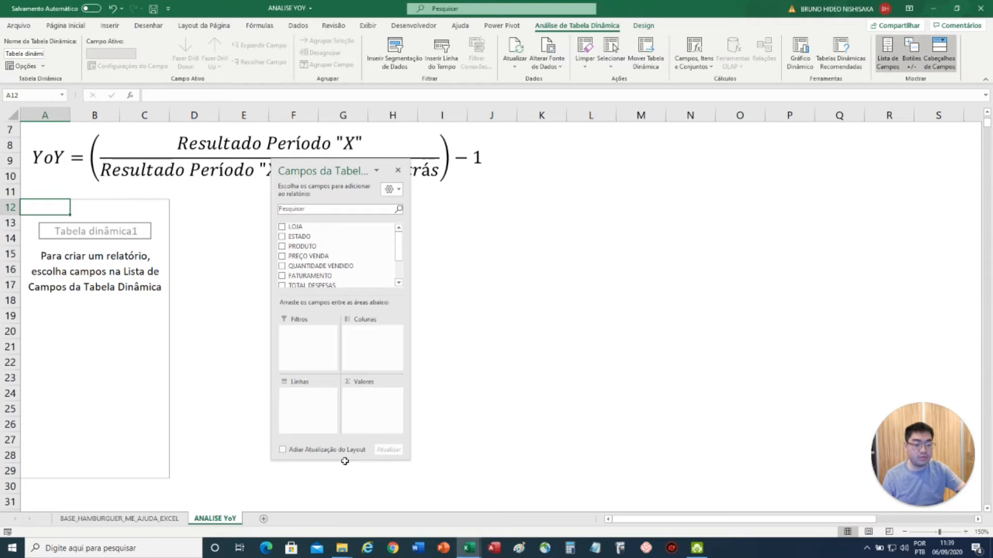
{"action": "left_click_drag", "start_coordinate": [344, 460], "coordinate": [346, 500]}
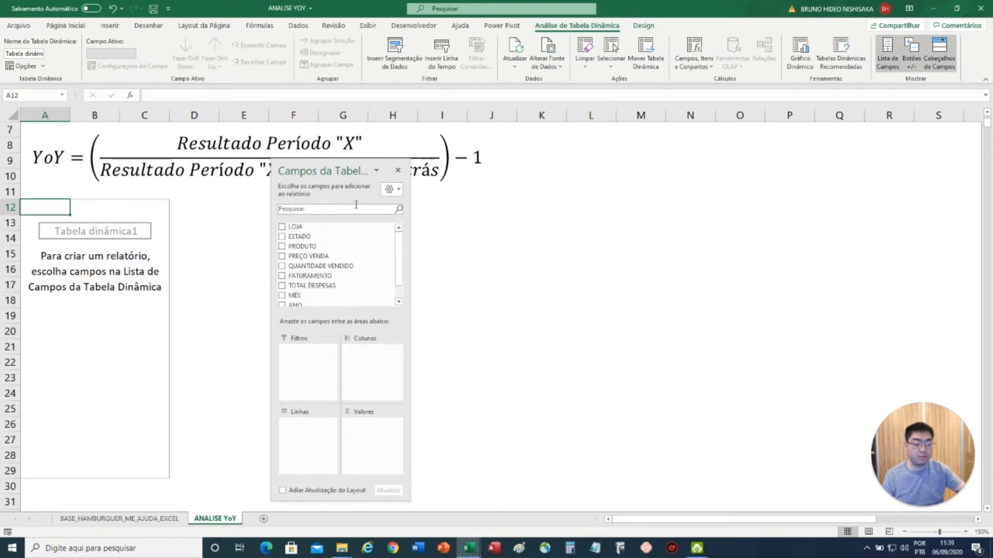
{"action": "left_click_drag", "start_coordinate": [346, 167], "coordinate": [317, 165]}
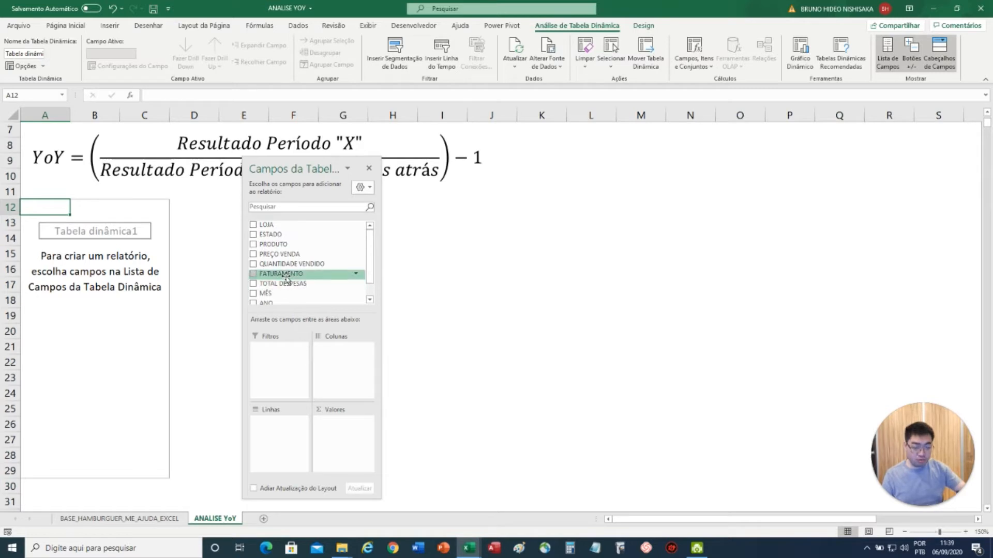
Add the MÊS field to the PivotTable rows, with the ANO field nested below it
{"action": "mouse_move", "coordinate": [369, 269]}
{"action": "left_mouse_down"}
{"action": "mouse_move", "coordinate": [370, 281]}
{"action": "mouse_move", "coordinate": [371, 251]}
{"action": "left_mouse_up"}
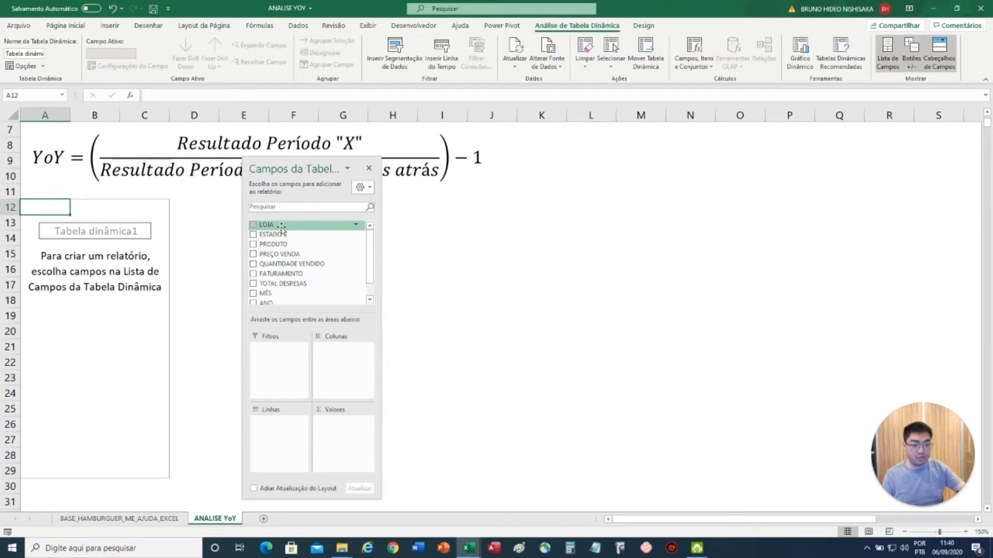
{"action": "scroll", "coordinate": [285, 282], "scroll_direction": "down", "scroll_amount": 1}
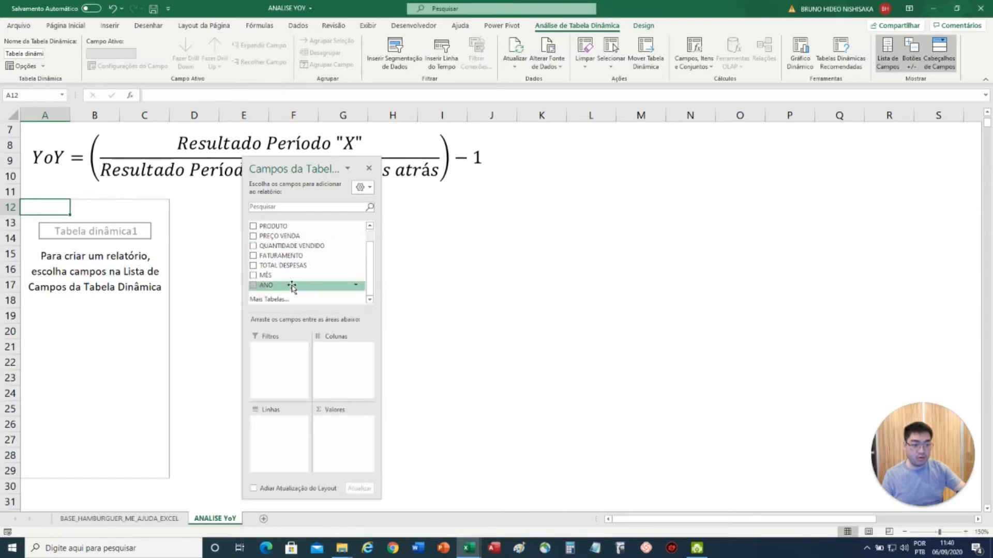
{"action": "left_click_drag", "start_coordinate": [283, 278], "coordinate": [279, 435]}
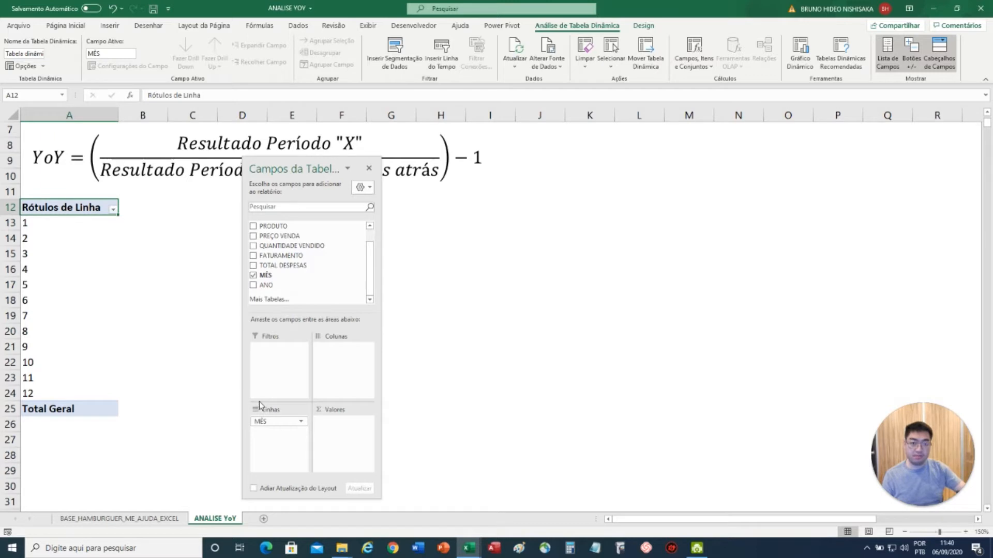
{"action": "scroll", "coordinate": [370, 284], "scroll_direction": "up", "scroll_amount": 1}
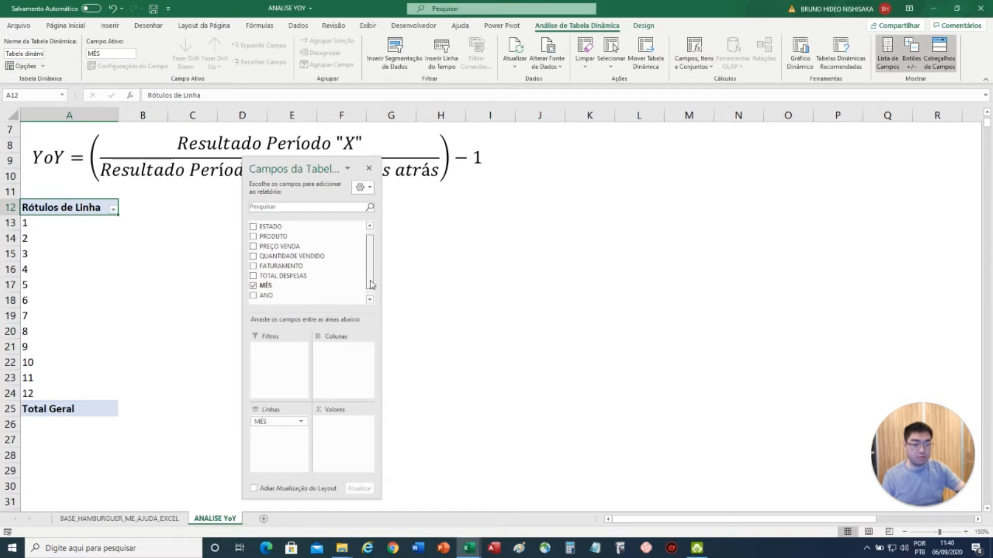
{"action": "scroll", "coordinate": [371, 285], "scroll_direction": "down", "scroll_amount": 1}
{"action": "left_click_drag", "start_coordinate": [264, 285], "coordinate": [293, 437]}
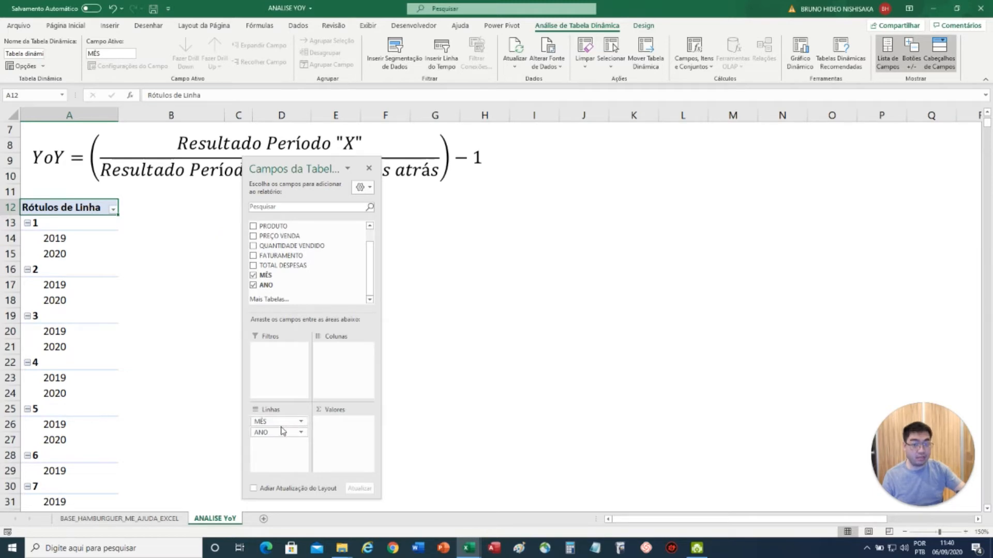
Add QUANTIDADE VENDIDO as a summed value and move the field list clear of the PivotTable
{"action": "left_click_drag", "start_coordinate": [371, 285], "coordinate": [369, 262]}
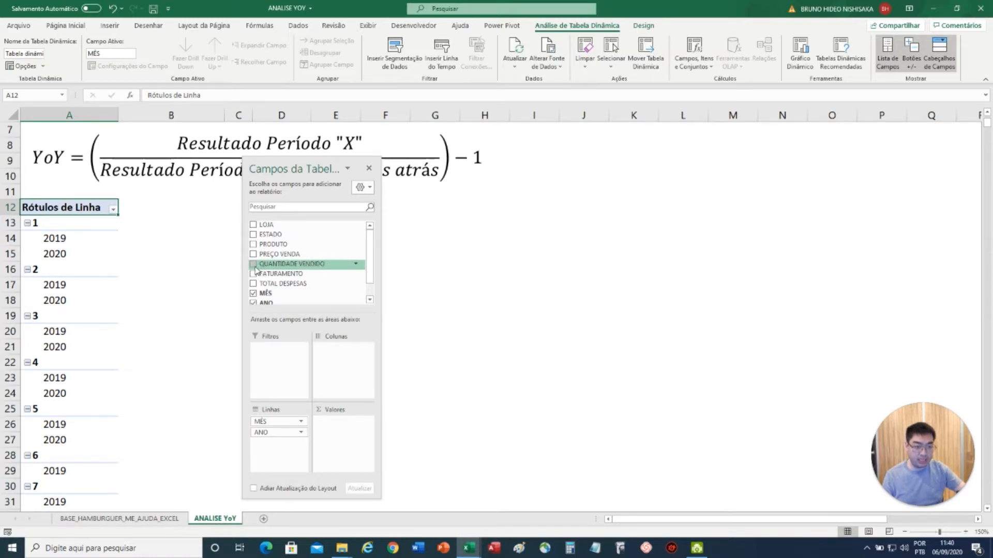
{"action": "left_click_drag", "start_coordinate": [273, 267], "coordinate": [345, 442]}
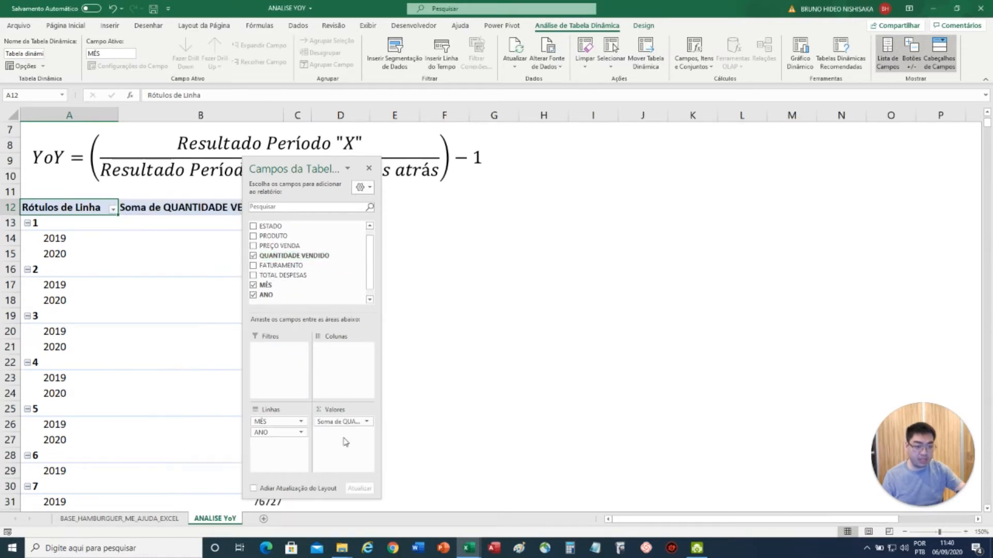
{"action": "left_click_drag", "start_coordinate": [323, 166], "coordinate": [500, 158]}
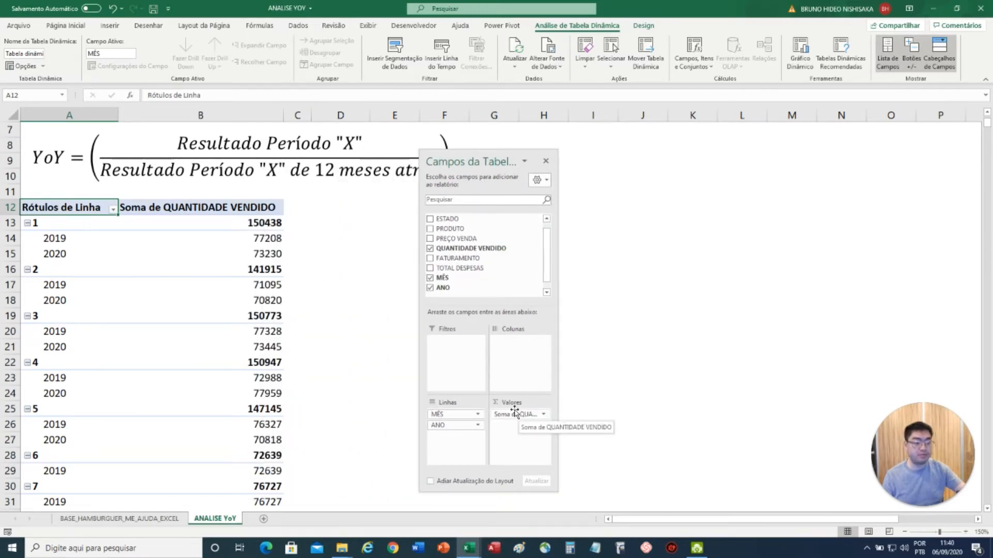
Configure the MÊS field with no subtotals, item labels in tabular form and repeated item labels
{"action": "left_click", "coordinate": [459, 416]}
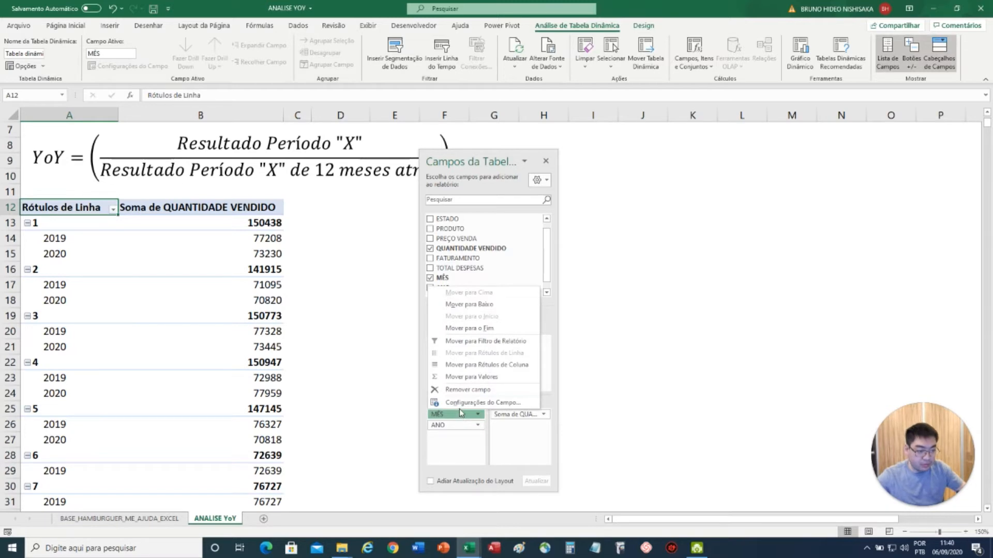
{"action": "left_click", "coordinate": [473, 450]}
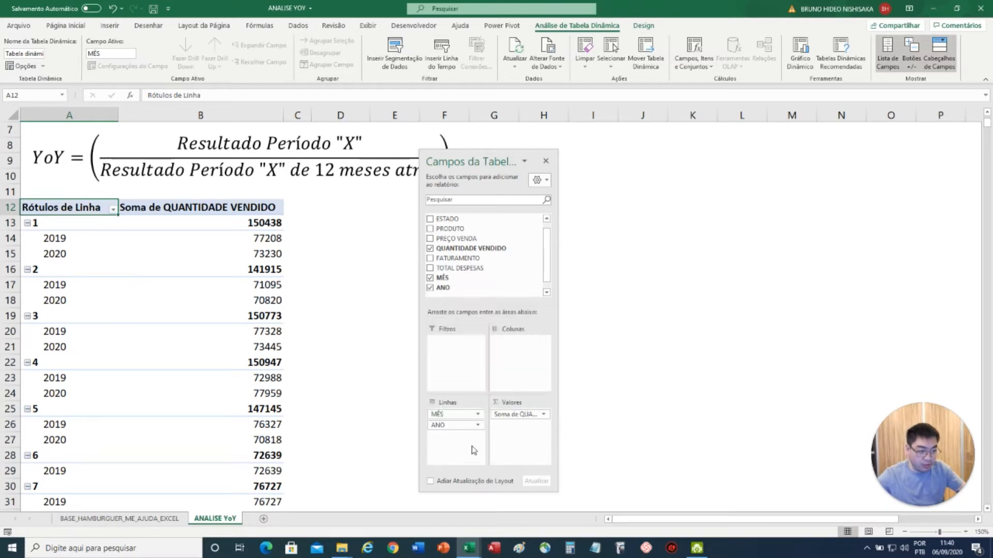
{"action": "left_click", "coordinate": [469, 415]}
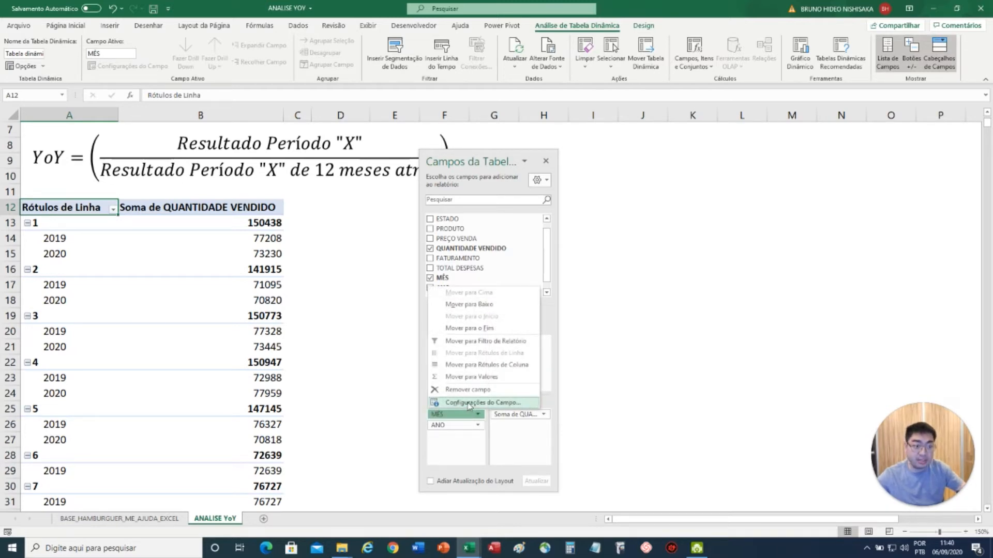
{"action": "left_click", "coordinate": [469, 404]}
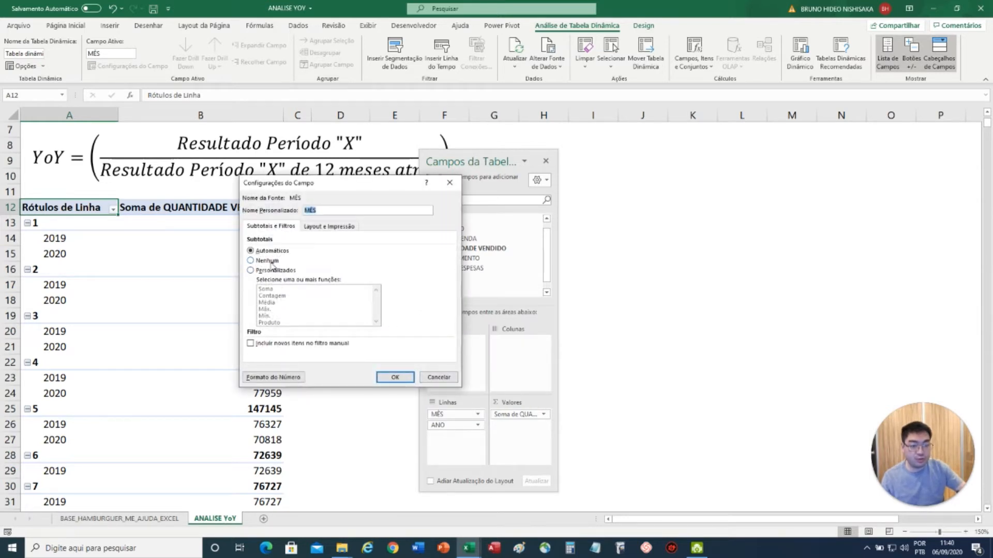
{"action": "left_click", "coordinate": [271, 263]}
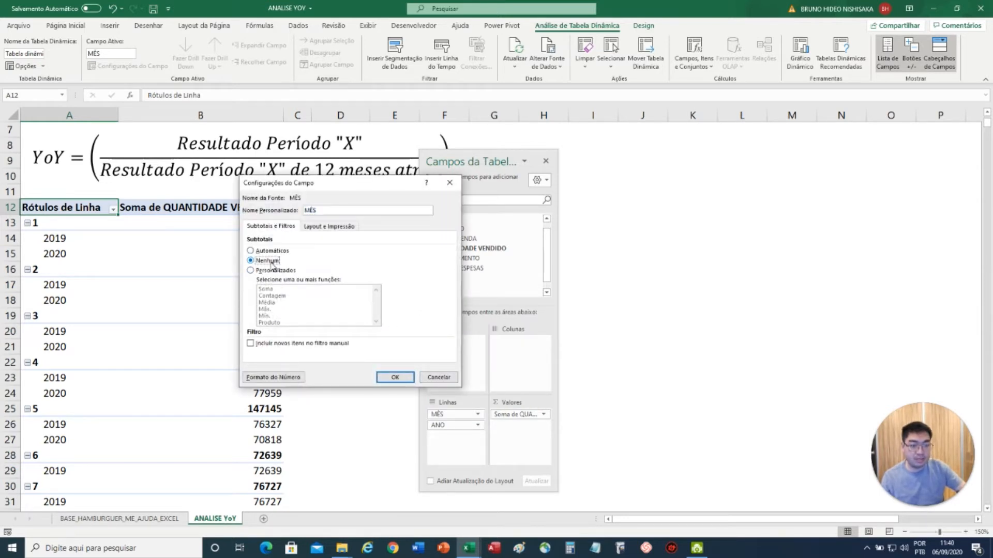
{"action": "left_click", "coordinate": [322, 227]}
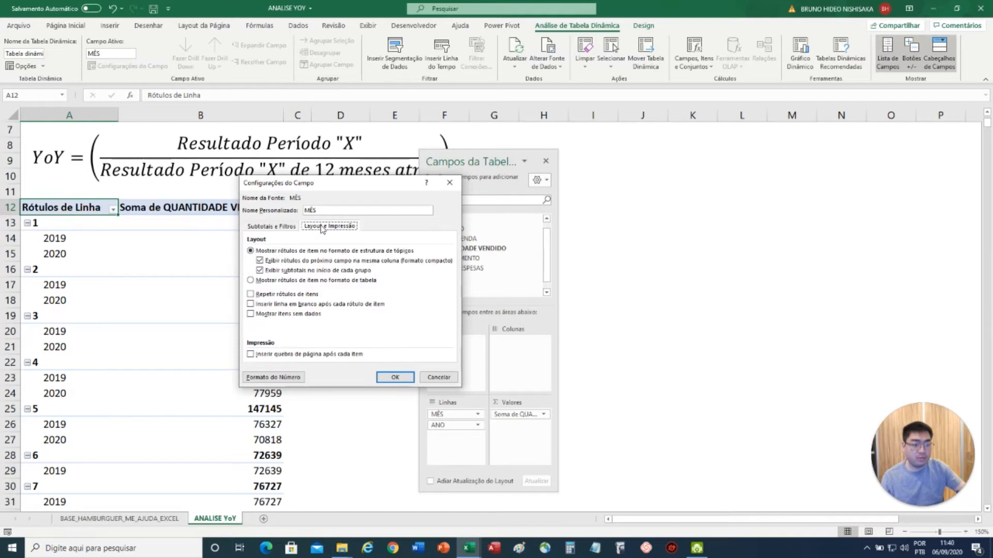
{"action": "left_click", "coordinate": [274, 286]}
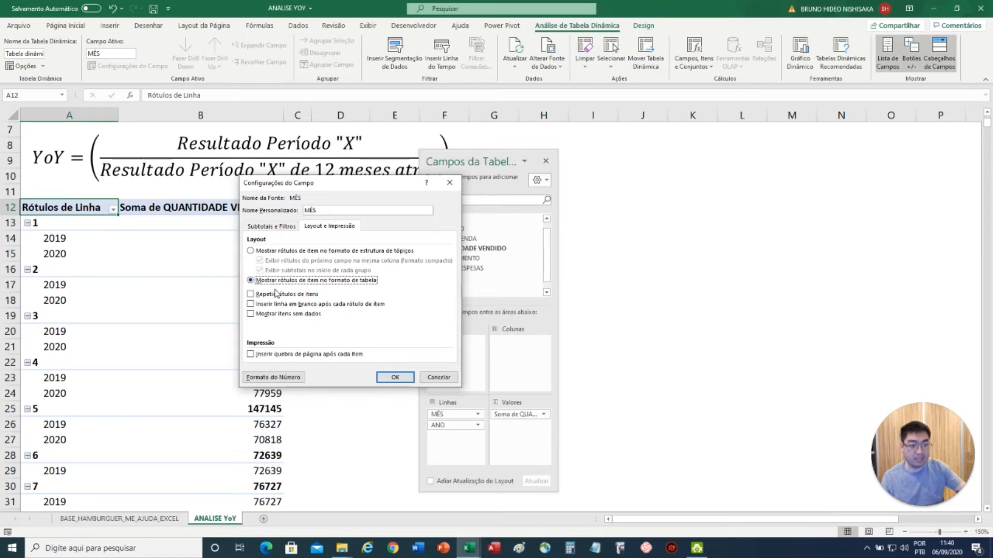
{"action": "left_click", "coordinate": [276, 295]}
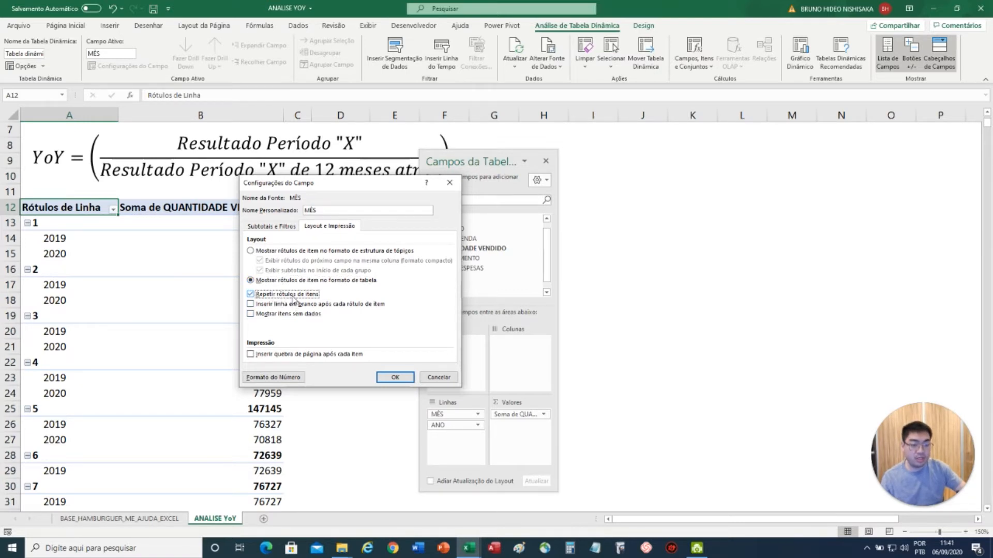
{"action": "left_click", "coordinate": [394, 378]}
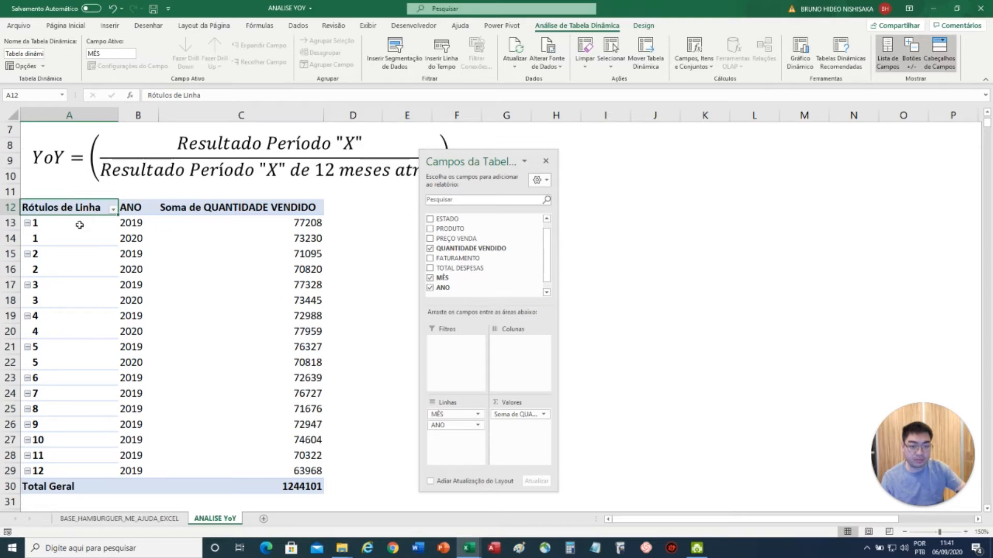
Examine the repeated month labels and their 2019 and 2020 year entries for months 1 to 3
{"action": "left_click", "coordinate": [129, 223]}
{"action": "left_click", "coordinate": [115, 238]}
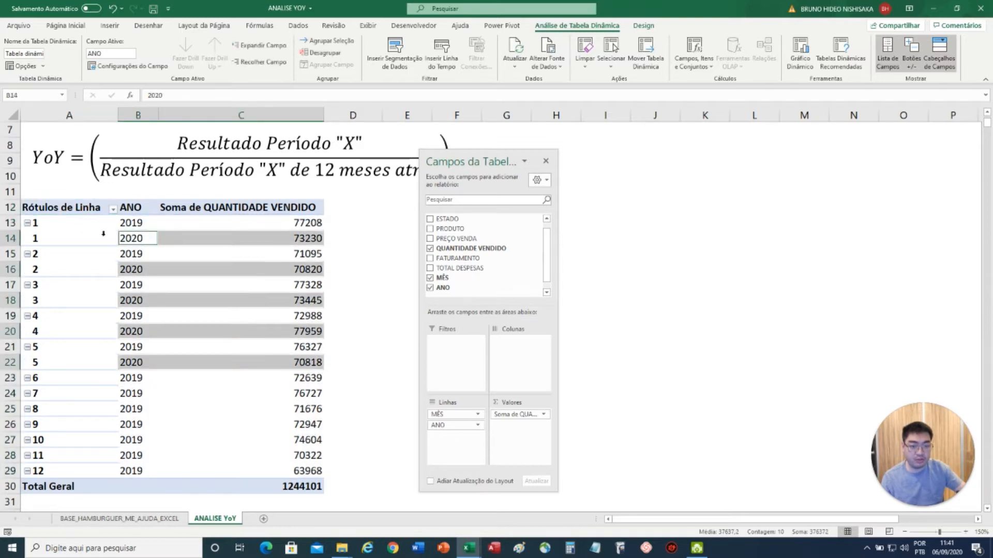
{"action": "left_click", "coordinate": [66, 239]}
{"action": "left_click", "coordinate": [72, 254]}
{"action": "left_click", "coordinate": [67, 273]}
{"action": "left_click", "coordinate": [136, 253]}
{"action": "left_click", "coordinate": [137, 272]}
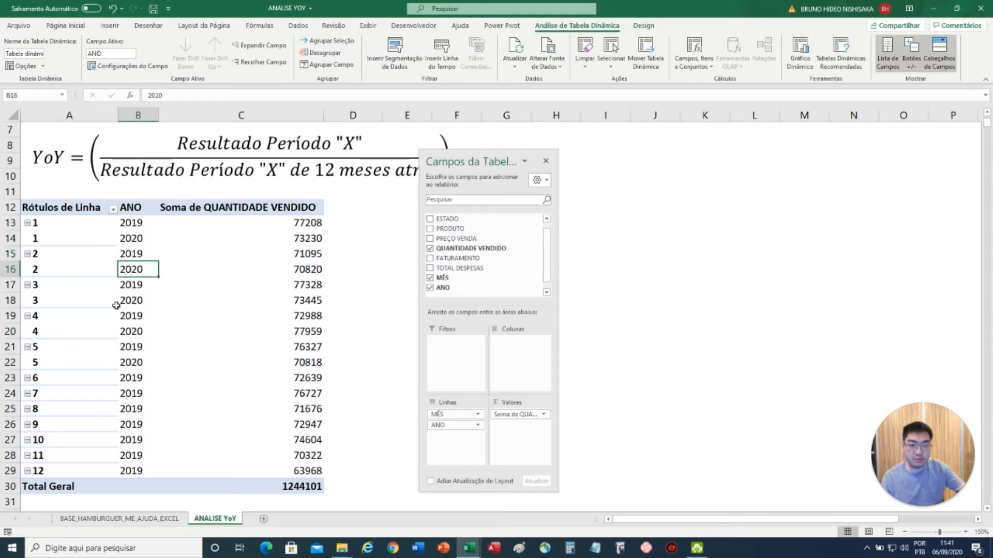
{"action": "left_click", "coordinate": [79, 287]}
{"action": "left_click", "coordinate": [77, 300]}
{"action": "left_click", "coordinate": [136, 302]}
{"action": "left_click", "coordinate": [137, 285]}
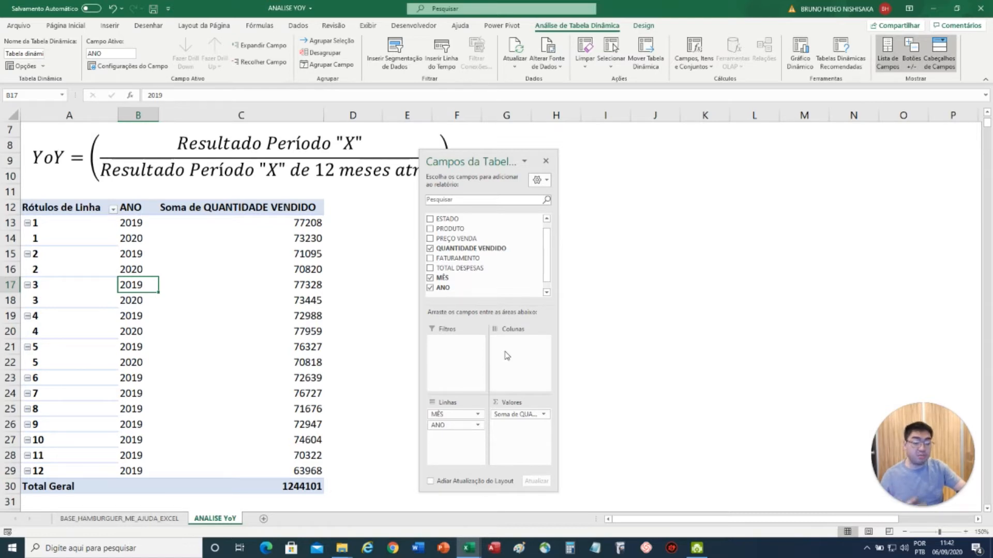
Move the field list farther away from the PivotTable so the YoY formula is uncovered, and widen it slightly
{"action": "left_click_drag", "start_coordinate": [499, 157], "coordinate": [601, 157]}
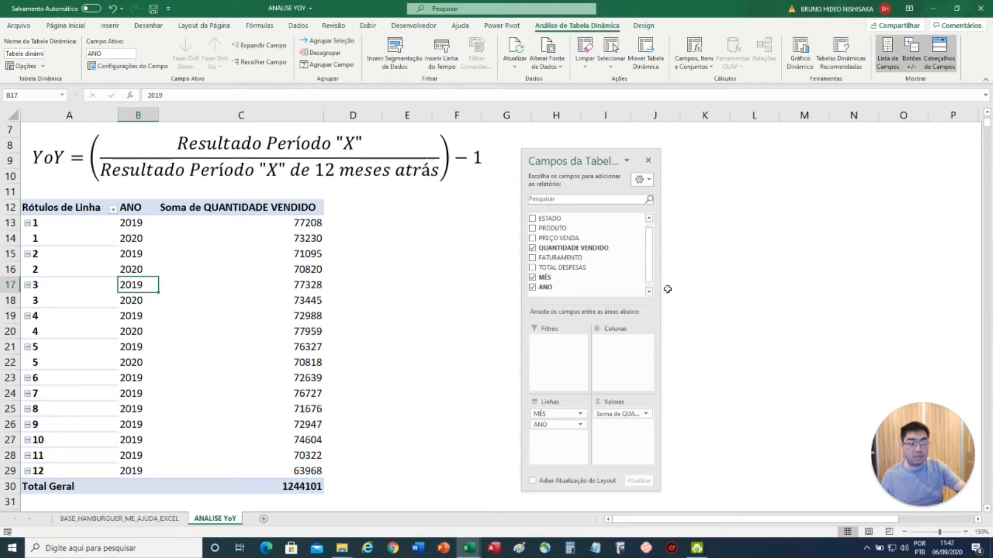
{"action": "left_click_drag", "start_coordinate": [660, 288], "coordinate": [673, 288]}
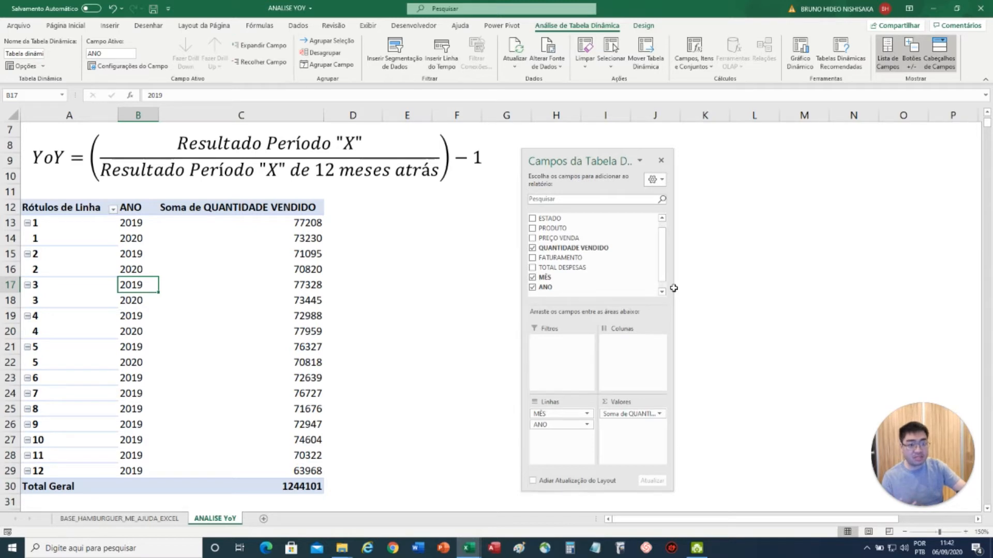
Move the PivotTable field list farther away so the cells beside the YoY formula and PivotTable are clear
{"action": "left_click_drag", "start_coordinate": [590, 165], "coordinate": [696, 164]}
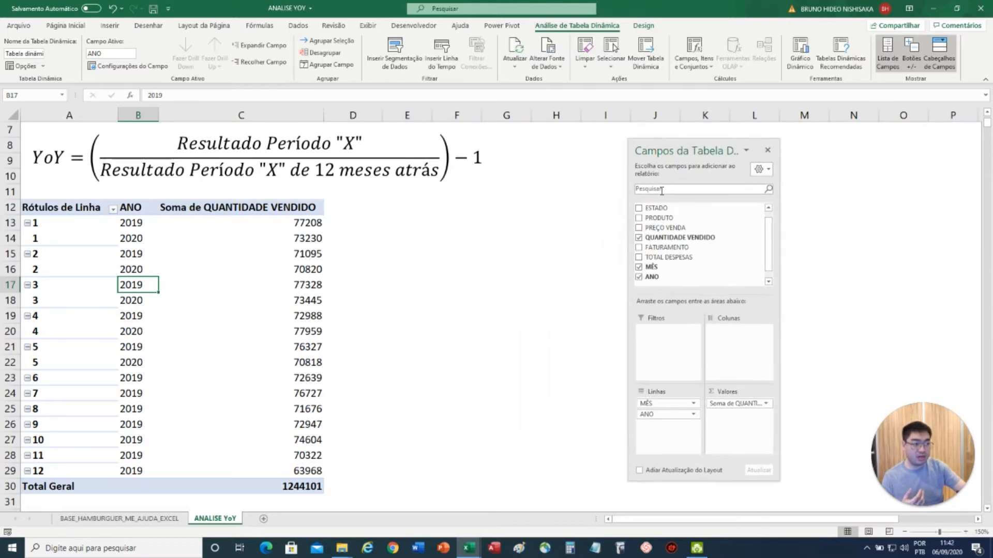
{"action": "left_click", "coordinate": [463, 224]}
{"action": "mouse_move", "coordinate": [408, 219]}
{"action": "left_mouse_down"}
{"action": "mouse_move", "coordinate": [503, 279]}
{"action": "mouse_move", "coordinate": [582, 381]}
{"action": "mouse_move", "coordinate": [461, 302]}
{"action": "mouse_move", "coordinate": [401, 236]}
{"action": "left_mouse_up"}
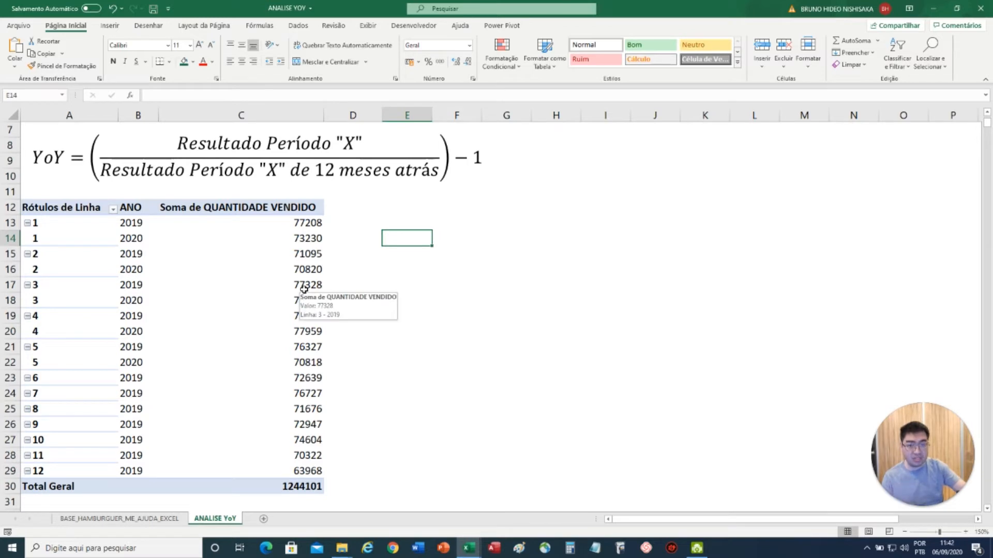
{"action": "left_click_drag", "start_coordinate": [408, 224], "coordinate": [575, 393]}
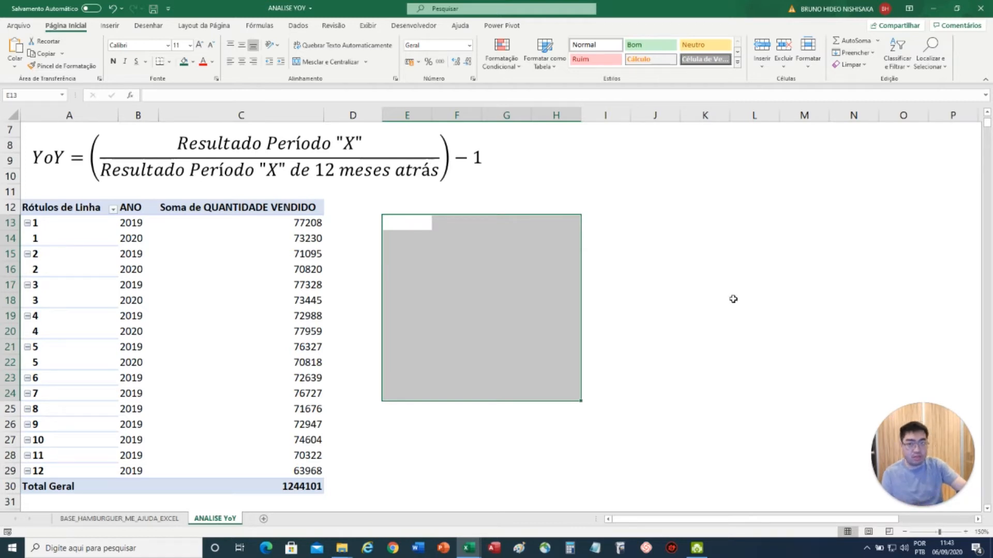
{"action": "left_click", "coordinate": [638, 226]}
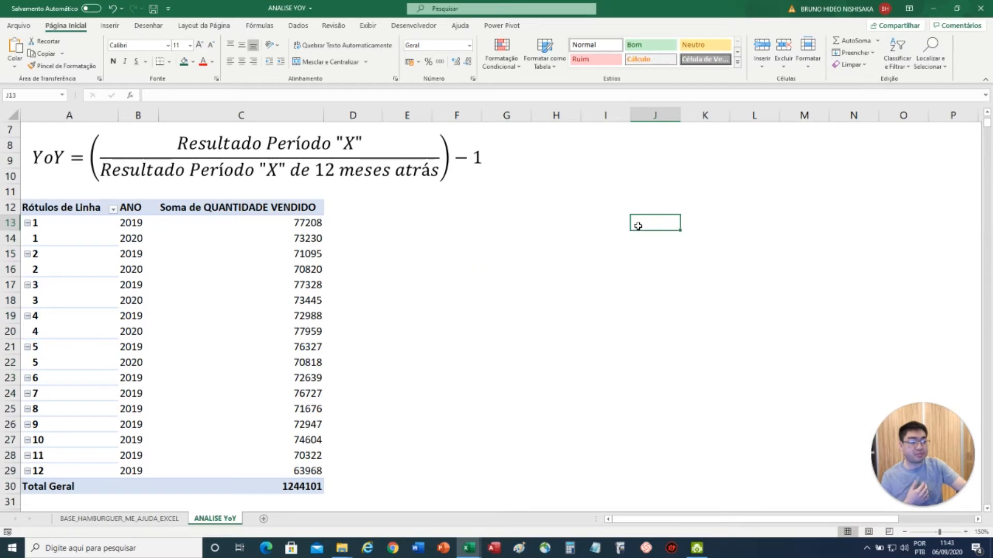
{"action": "left_click", "coordinate": [304, 266]}
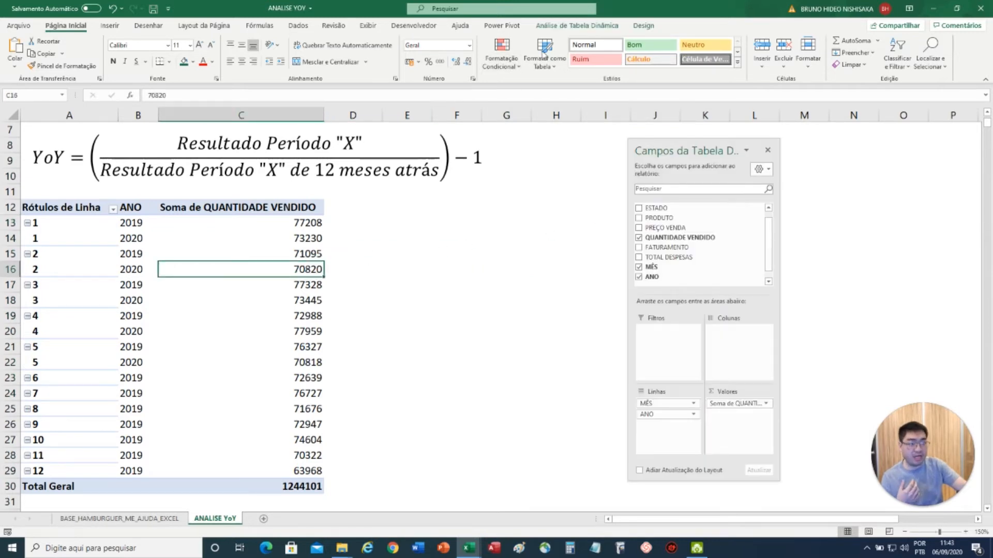
{"action": "left_click", "coordinate": [437, 234]}
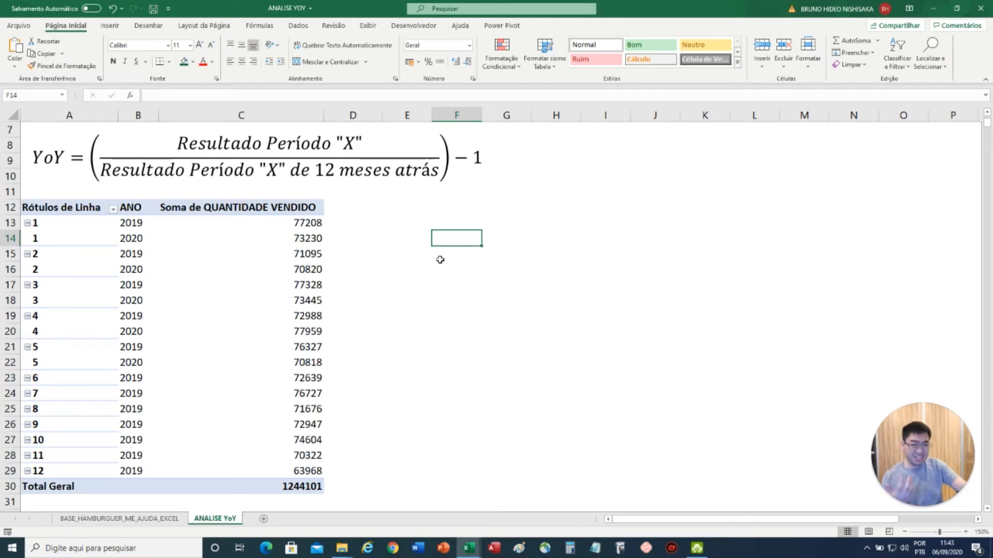
{"action": "left_click", "coordinate": [406, 239]}
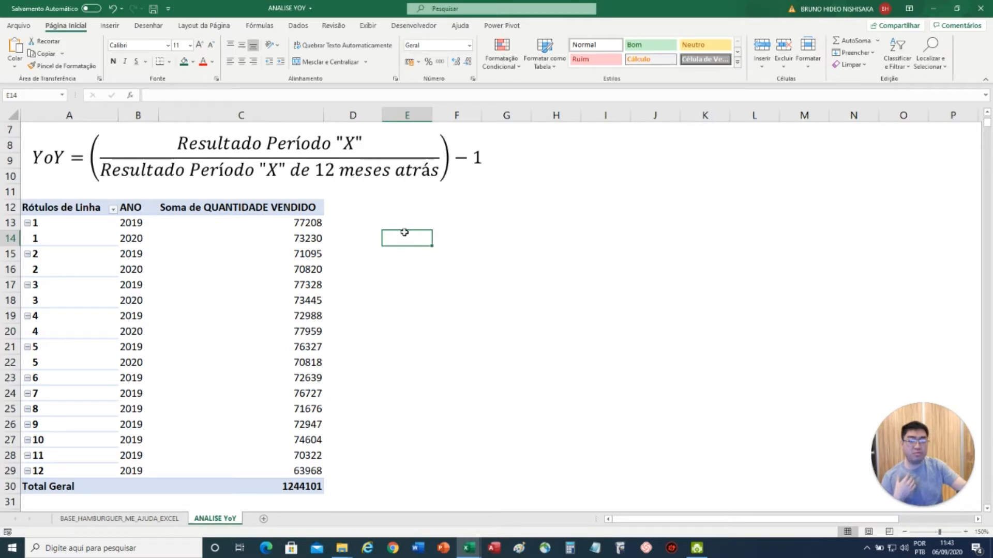
{"action": "left_click_drag", "start_coordinate": [401, 208], "coordinate": [632, 411]}
{"action": "left_click", "coordinate": [281, 307]}
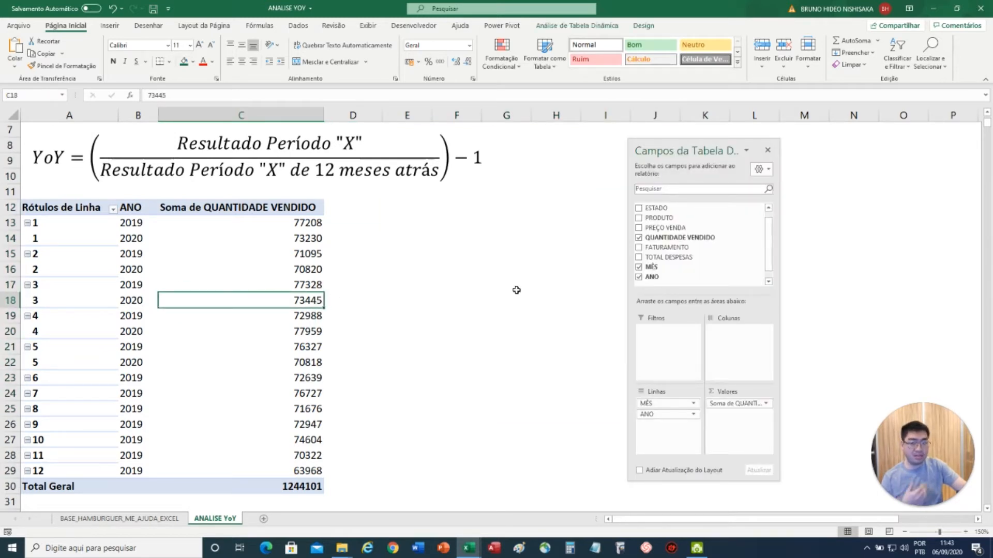
{"action": "left_click", "coordinate": [413, 241]}
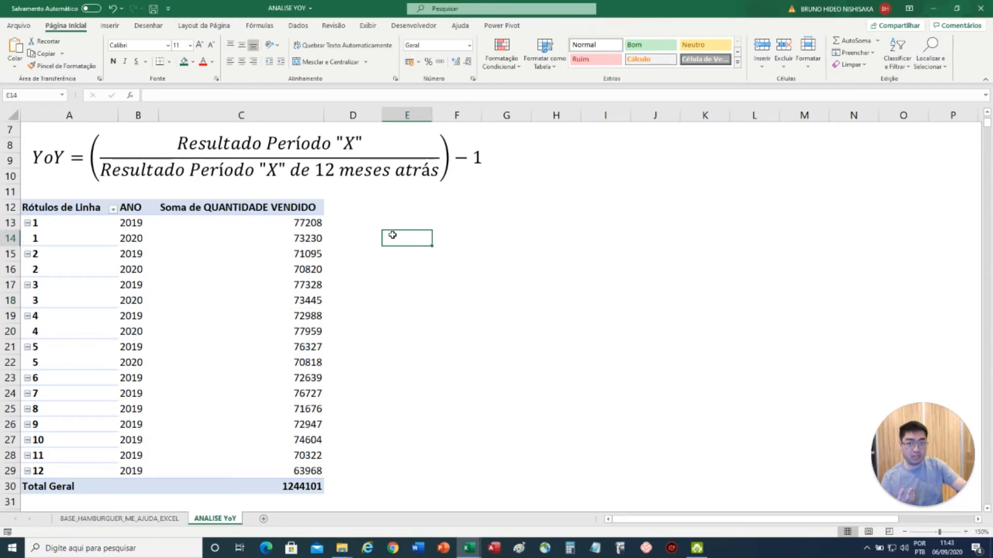
{"action": "left_click_drag", "start_coordinate": [402, 206], "coordinate": [586, 389]}
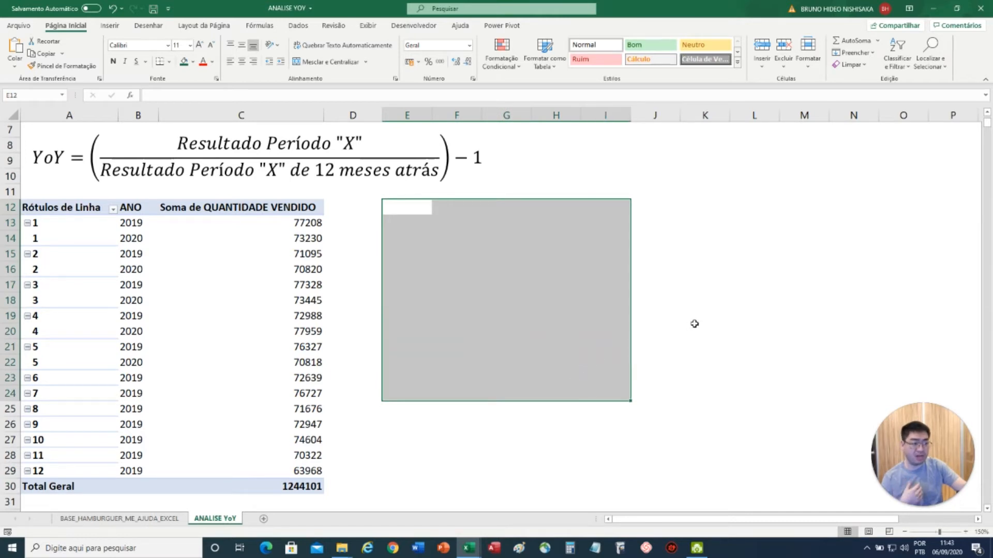
{"action": "left_click", "coordinate": [312, 318]}
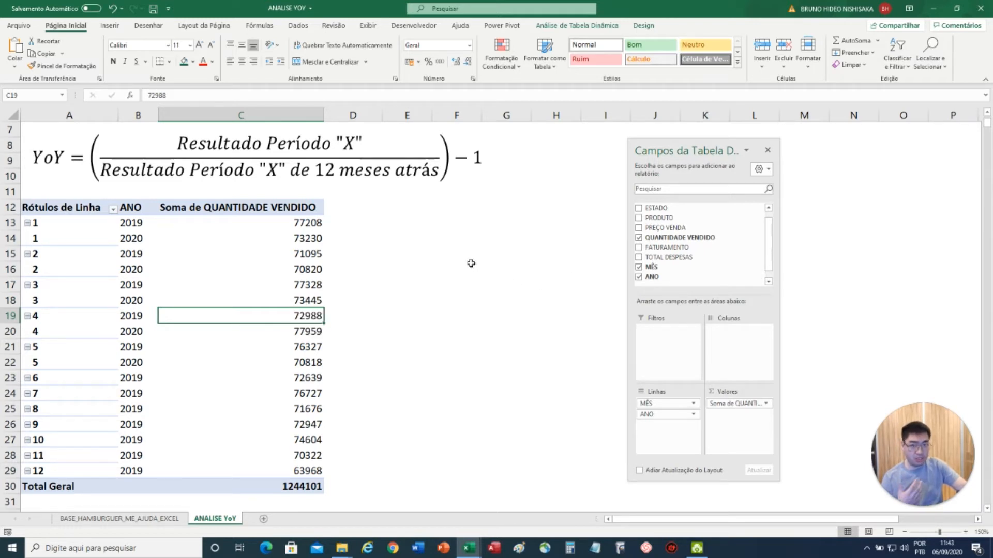
{"action": "left_click", "coordinate": [394, 236]}
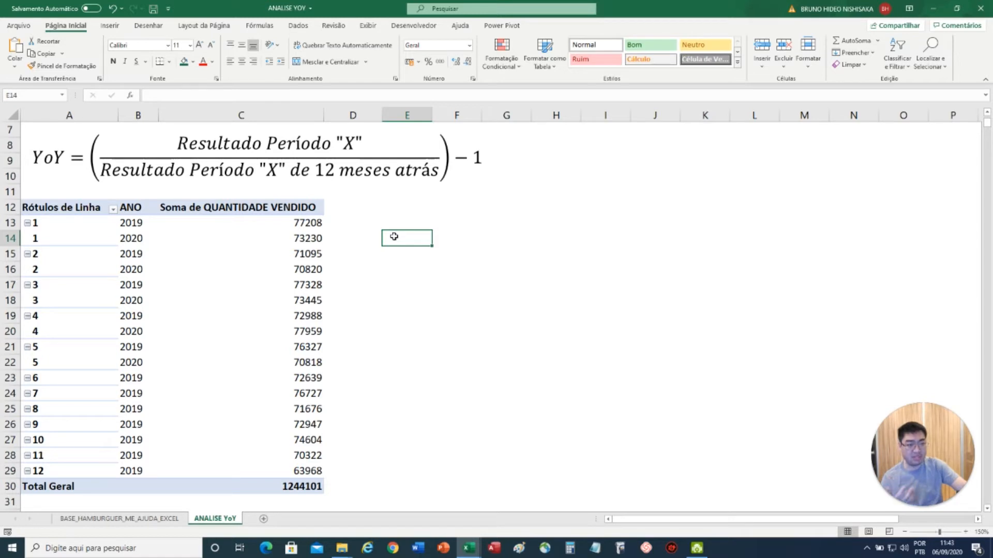
{"action": "left_click", "coordinate": [400, 222]}
{"action": "left_click", "coordinate": [399, 250]}
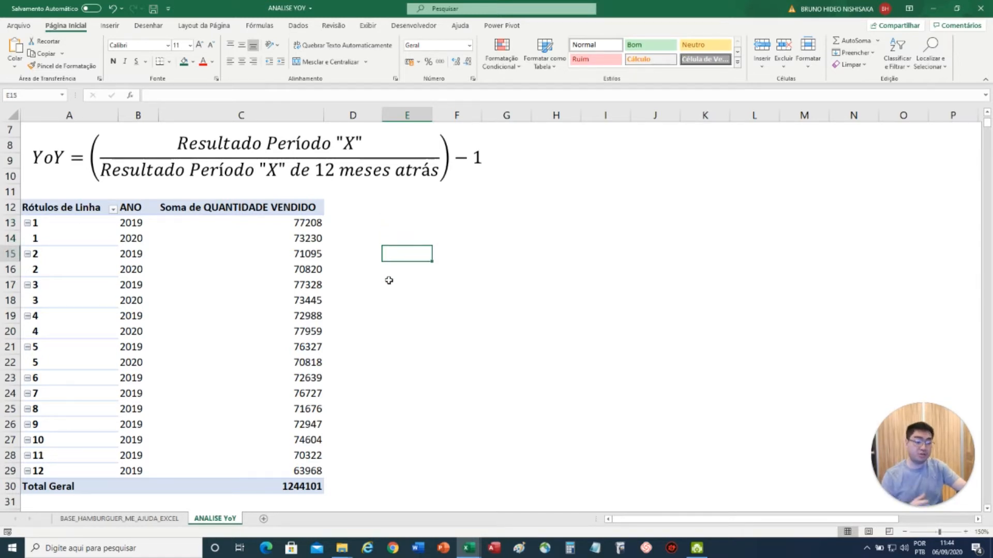
Set the PivotTable's number of items retained per field to Nenhum in its data options
{"action": "left_click", "coordinate": [318, 268]}
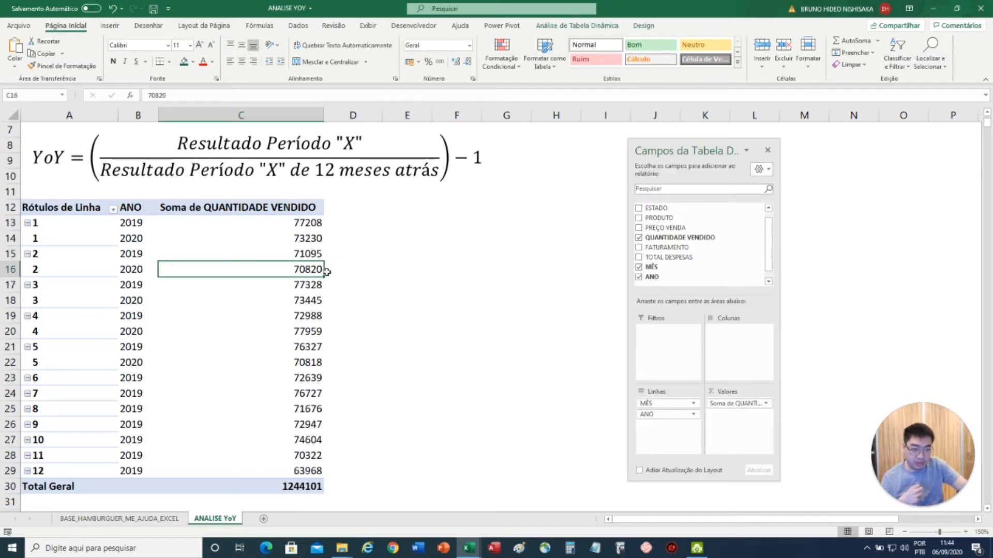
{"action": "right_click", "coordinate": [283, 286]}
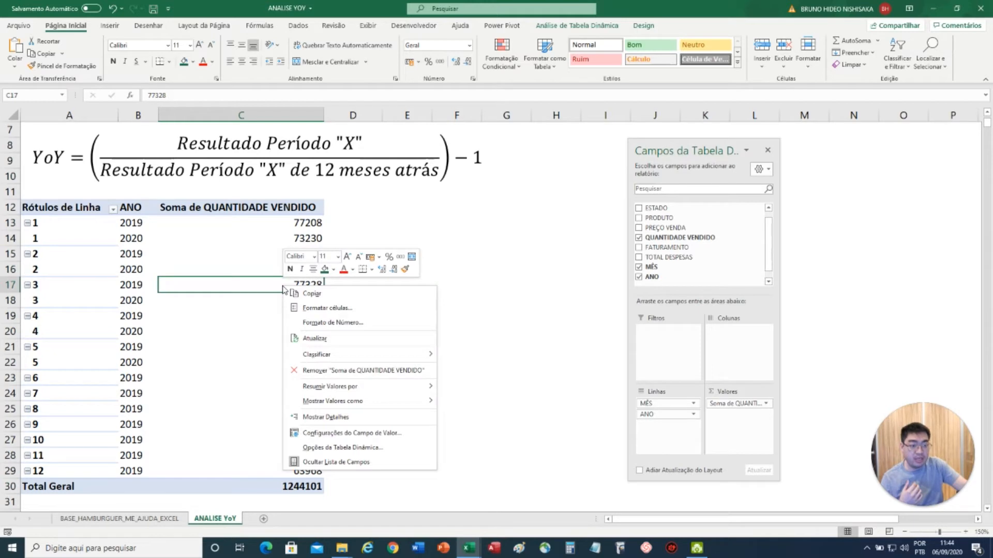
{"action": "left_click", "coordinate": [325, 448]}
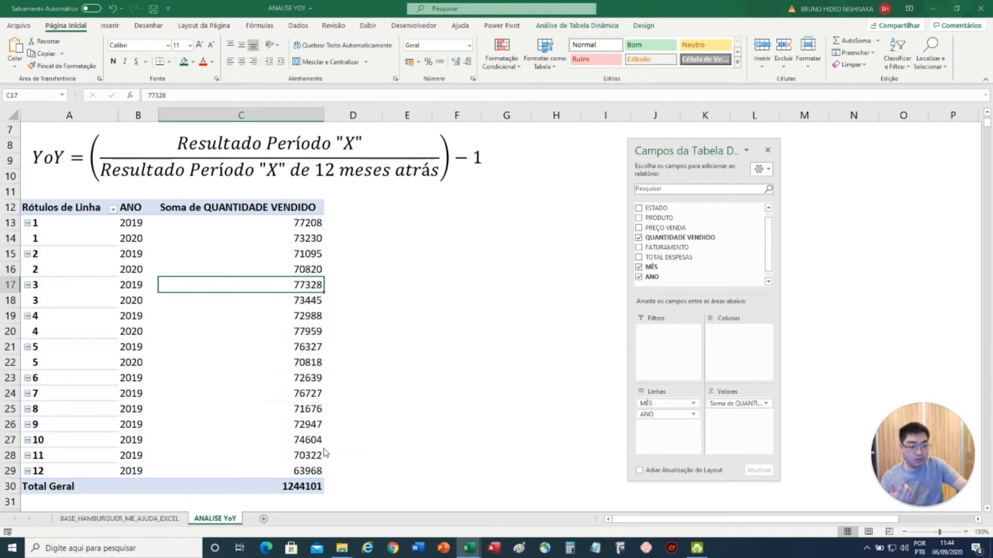
{"action": "left_click", "coordinate": [370, 334]}
{"action": "left_click_drag", "start_coordinate": [380, 308], "coordinate": [457, 216]}
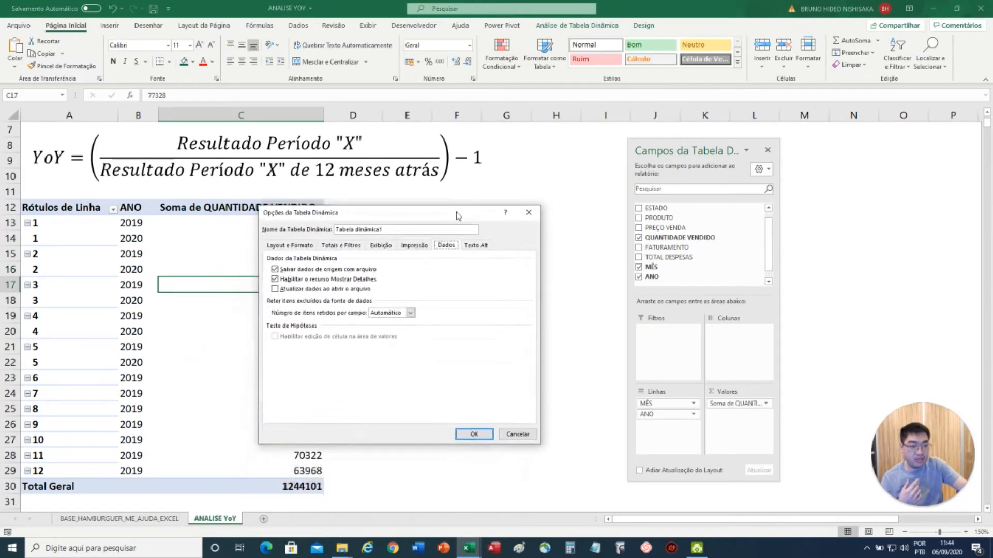
{"action": "left_click", "coordinate": [412, 310]}
{"action": "left_click", "coordinate": [400, 326]}
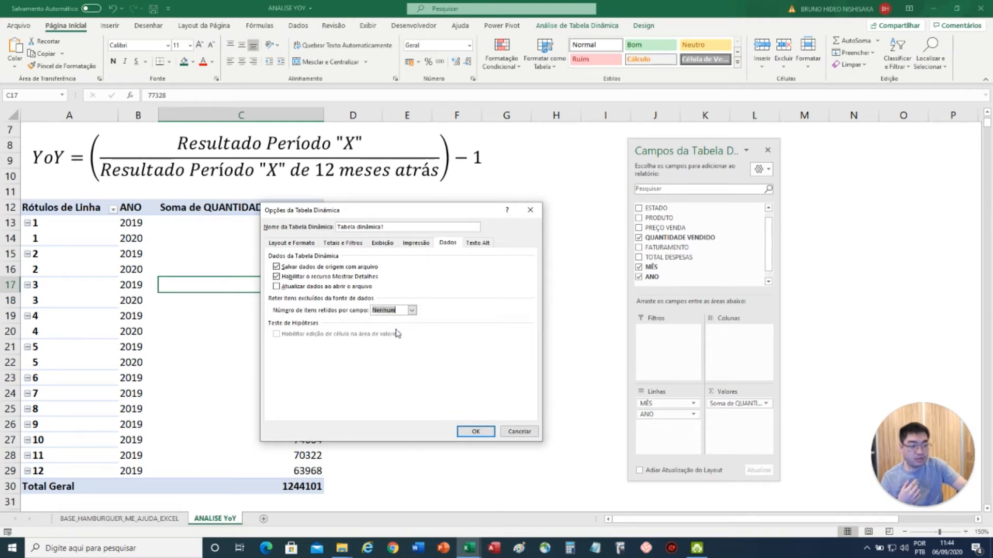
{"action": "left_click", "coordinate": [475, 432]}
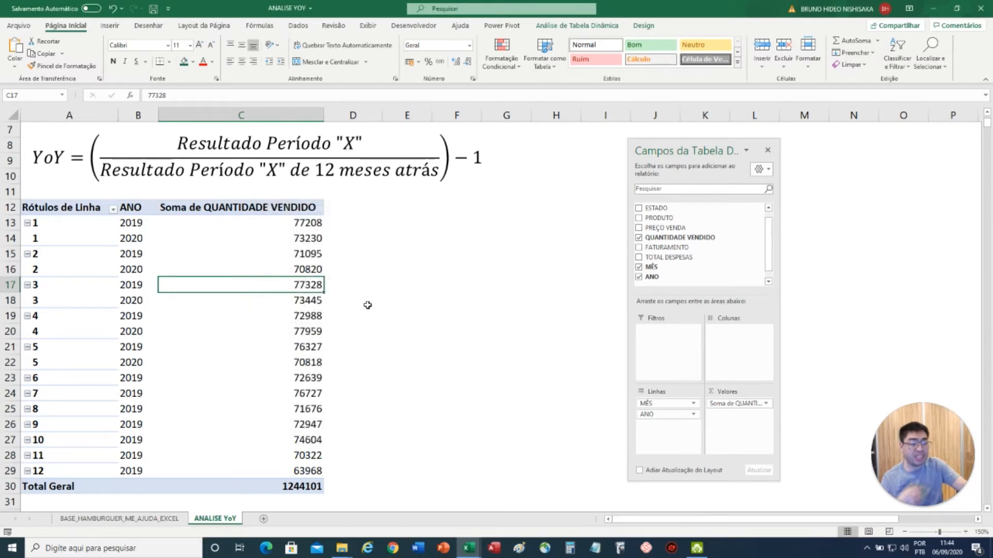
Review the PivotTable's data source and keep the range PVT_BASE
{"action": "left_click", "coordinate": [367, 305]}
{"action": "left_click", "coordinate": [294, 285]}
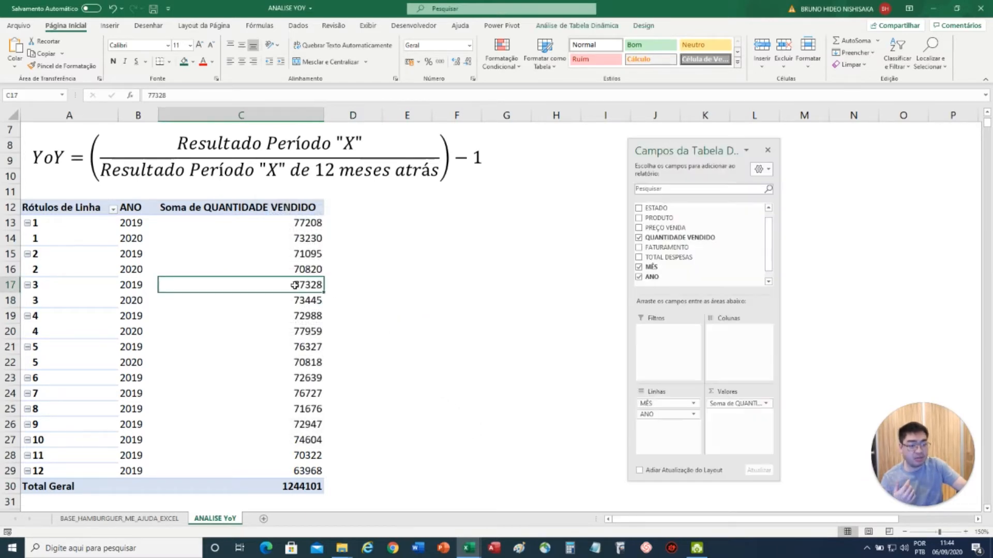
{"action": "left_click", "coordinate": [576, 25]}
{"action": "left_click", "coordinate": [547, 49]}
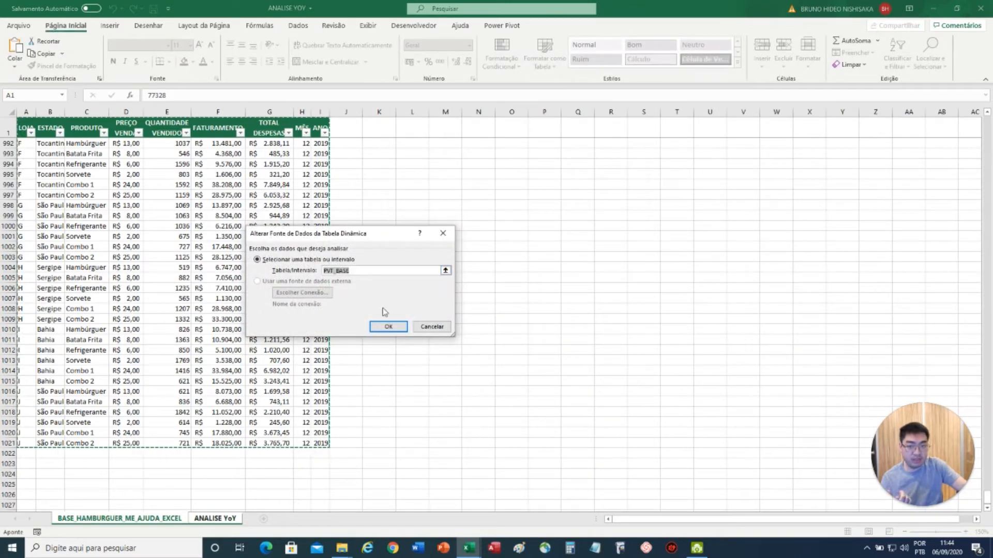
{"action": "left_click", "coordinate": [388, 327]}
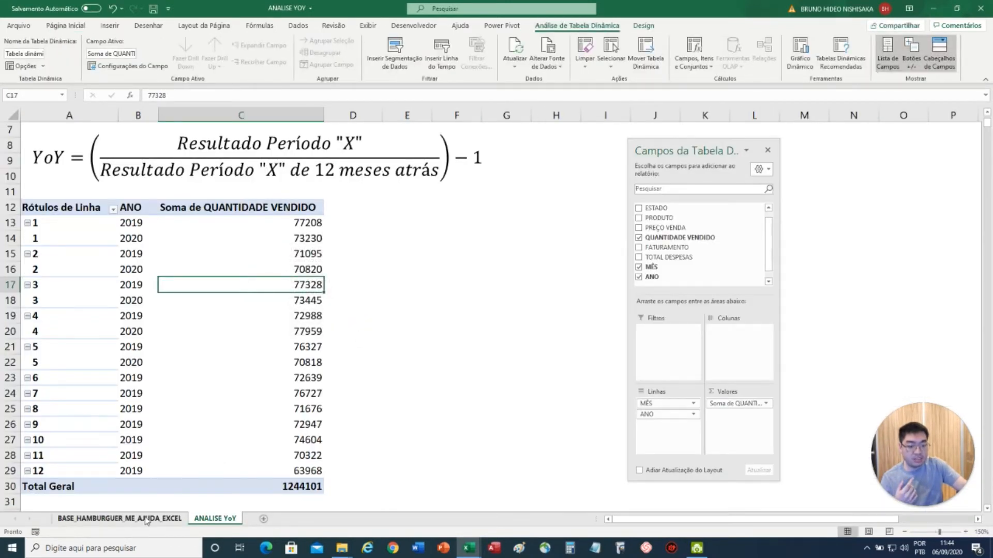
Examine the 2019 records at the end of the BASE_HAMBURGUER_ME_AJUDA_EXCEL sheet against the months listed in the PivotTable
{"action": "left_click", "coordinate": [119, 519]}
{"action": "scroll", "coordinate": [111, 418], "scroll_direction": "down", "scroll_amount": 4}
{"action": "scroll", "coordinate": [111, 418], "scroll_direction": "down", "scroll_amount": 4}
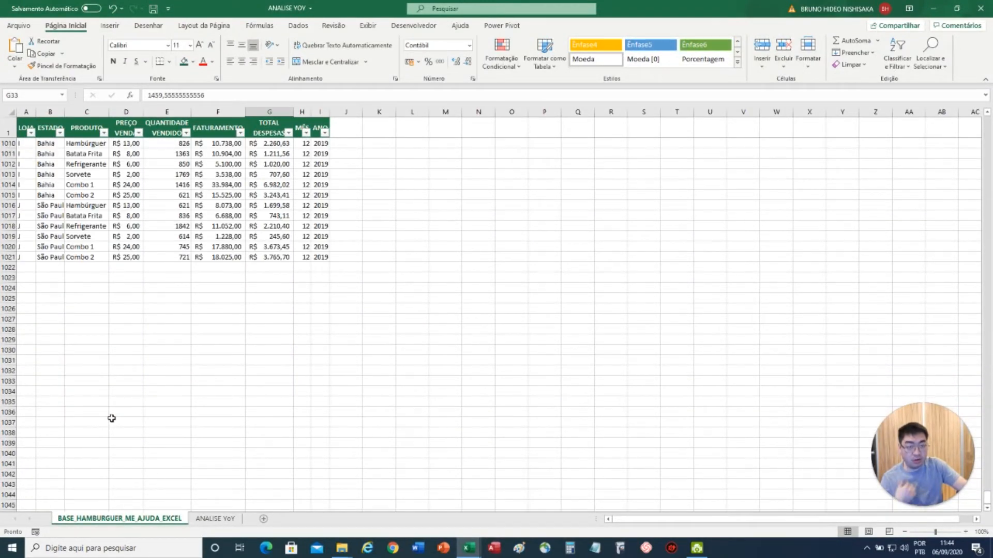
{"action": "left_click", "coordinate": [217, 519]}
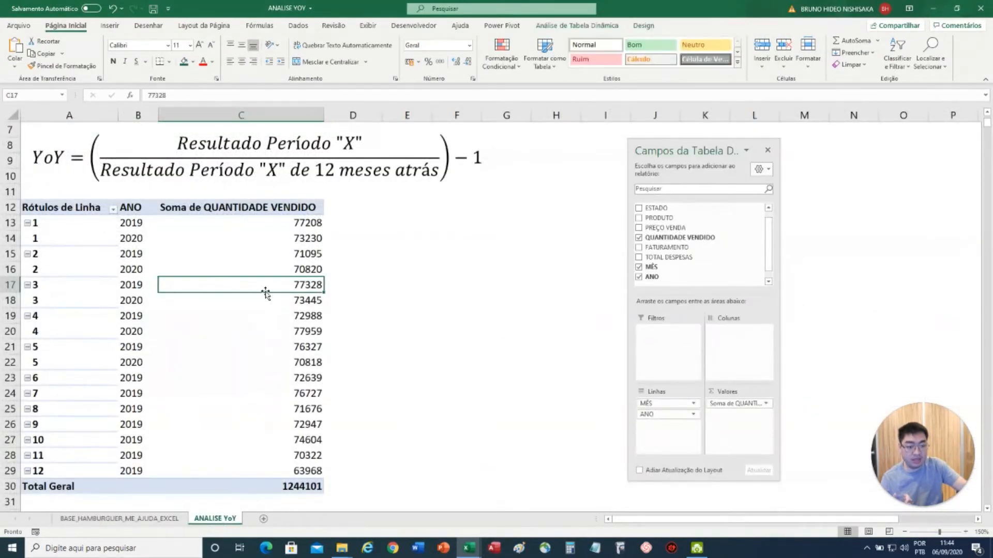
{"action": "right_click", "coordinate": [266, 268]}
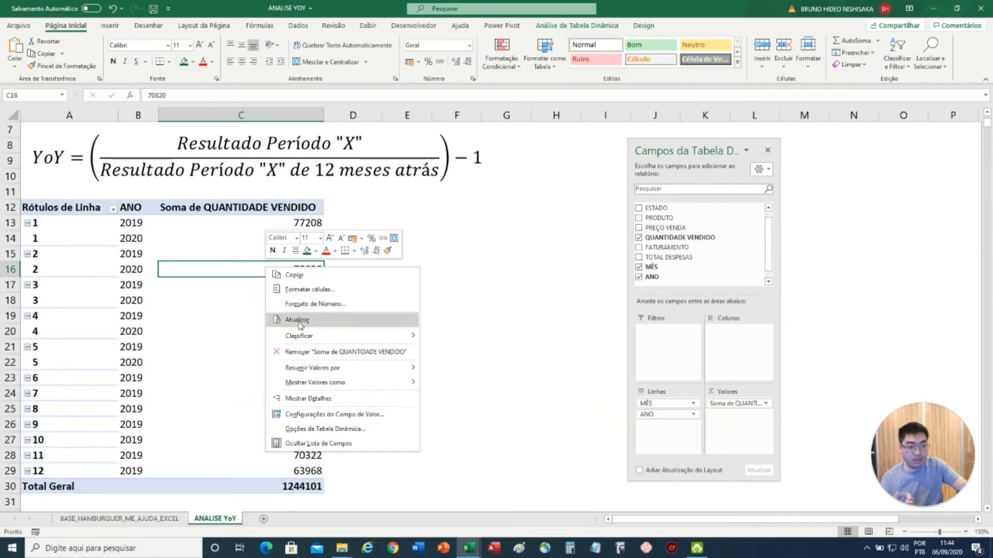
{"action": "left_click", "coordinate": [172, 317]}
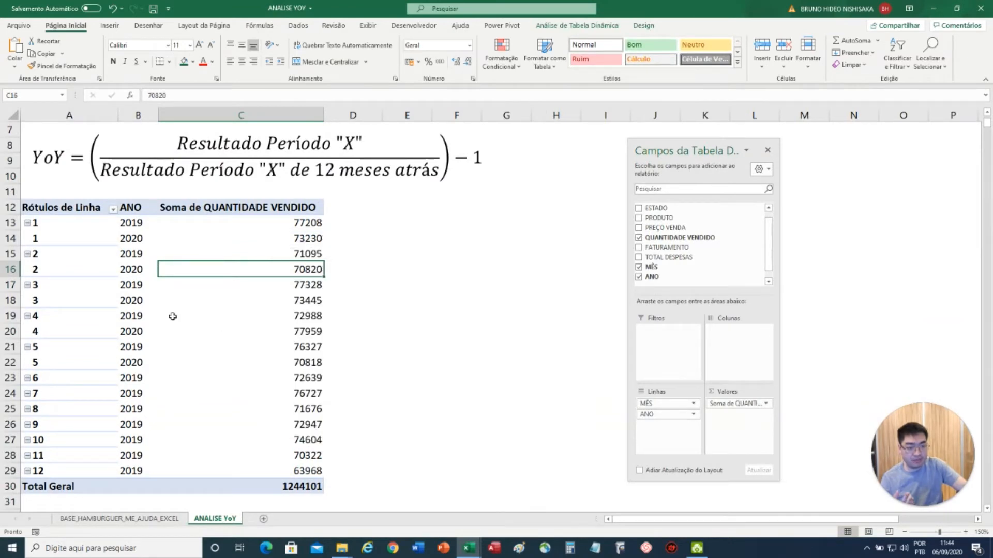
{"action": "left_click", "coordinate": [120, 519]}
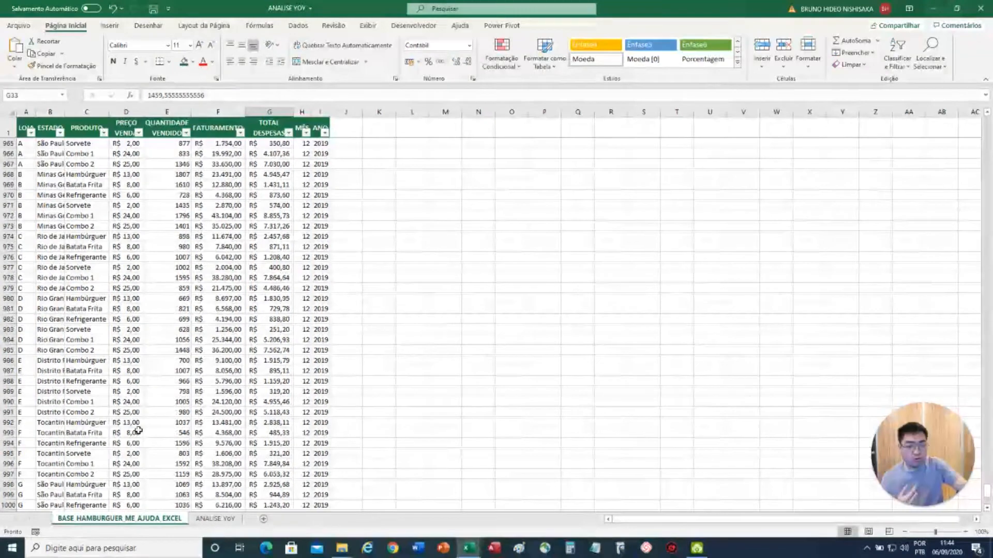
{"action": "scroll", "coordinate": [138, 430], "scroll_direction": "up", "scroll_amount": 20}
{"action": "scroll", "coordinate": [140, 430], "scroll_direction": "up", "scroll_amount": 20}
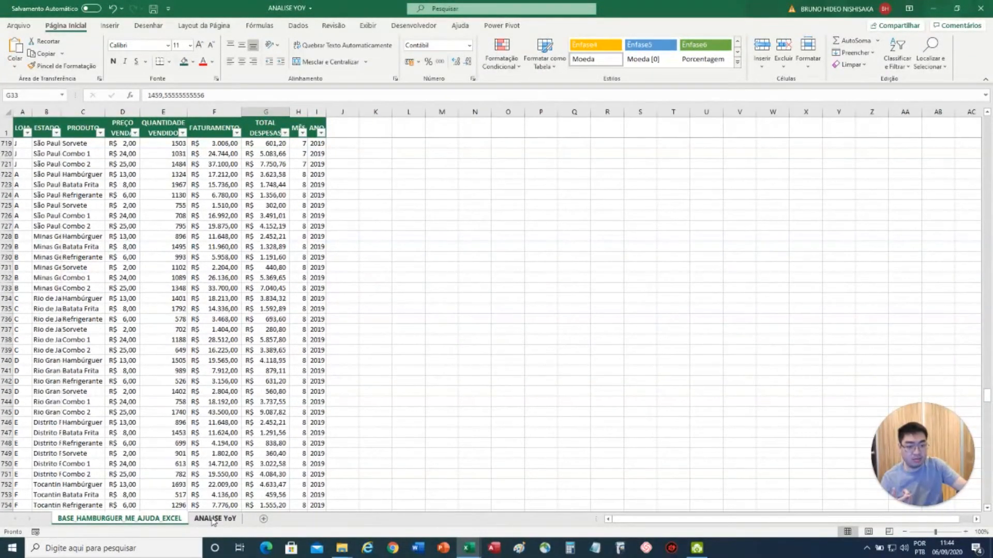
{"action": "left_click", "coordinate": [214, 518]}
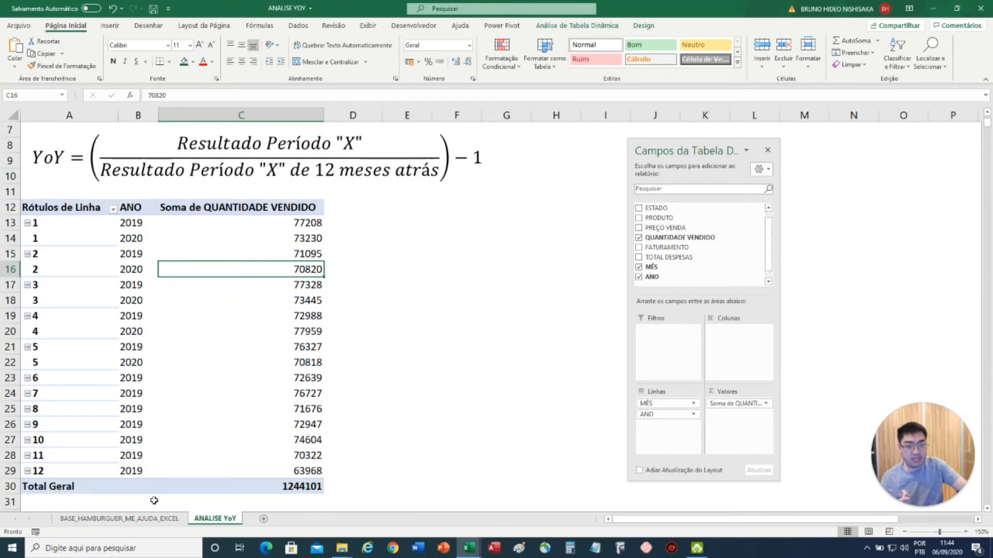
Delete rows 782 to 1021 of the BASE_HAMBURGUER_ME_AJUDA_EXCEL sheet, covering months 9 to 12 of 2019
{"action": "left_click", "coordinate": [119, 519]}
{"action": "scroll", "coordinate": [143, 455], "scroll_direction": "down", "scroll_amount": 12}
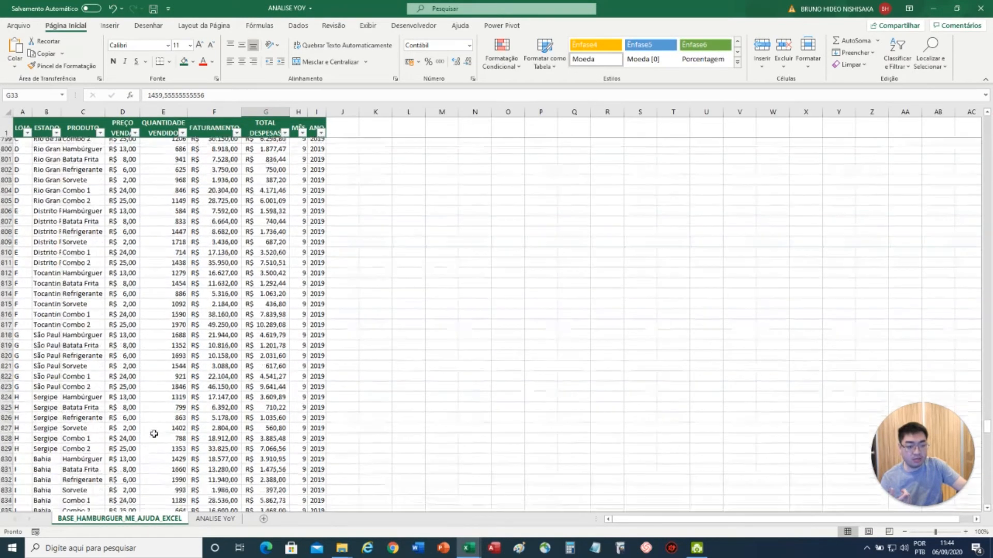
{"action": "scroll", "coordinate": [300, 271], "scroll_direction": "down", "scroll_amount": 3}
{"action": "scroll", "coordinate": [300, 271], "scroll_direction": "up", "scroll_amount": 7}
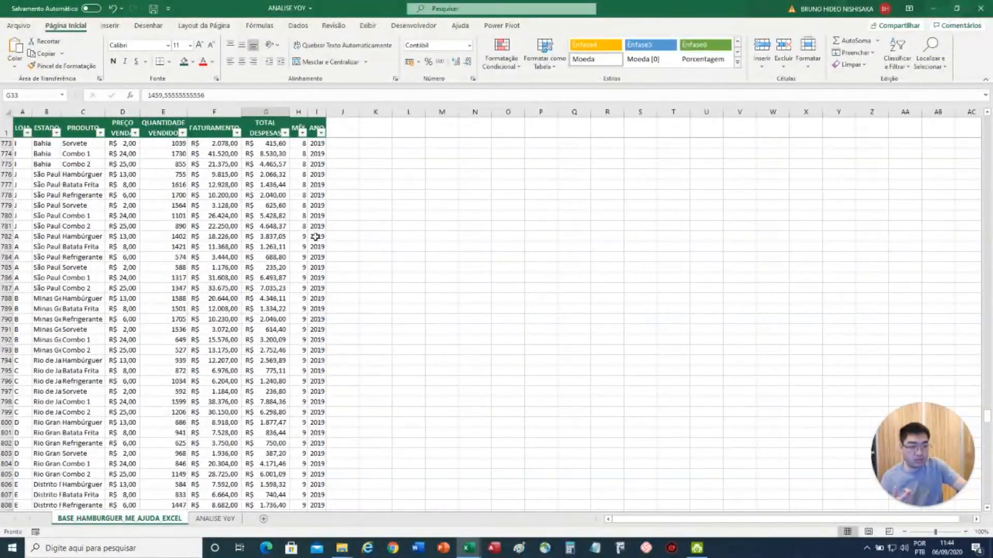
{"action": "left_click", "coordinate": [8, 236]}
{"action": "key", "text": "ctrl+shift+Down"}
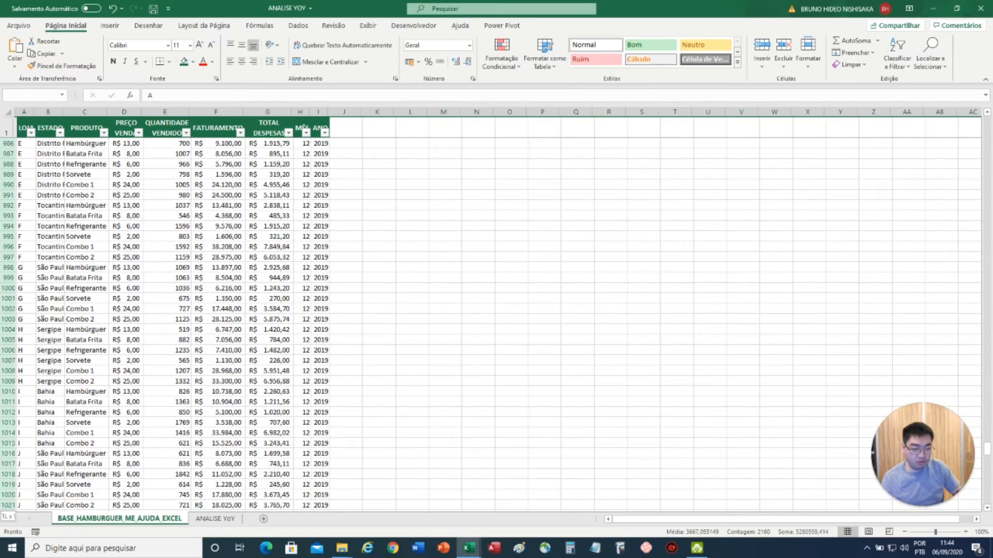
{"action": "scroll", "coordinate": [125, 369], "scroll_direction": "down", "scroll_amount": 1}
{"action": "right_click", "coordinate": [124, 368]}
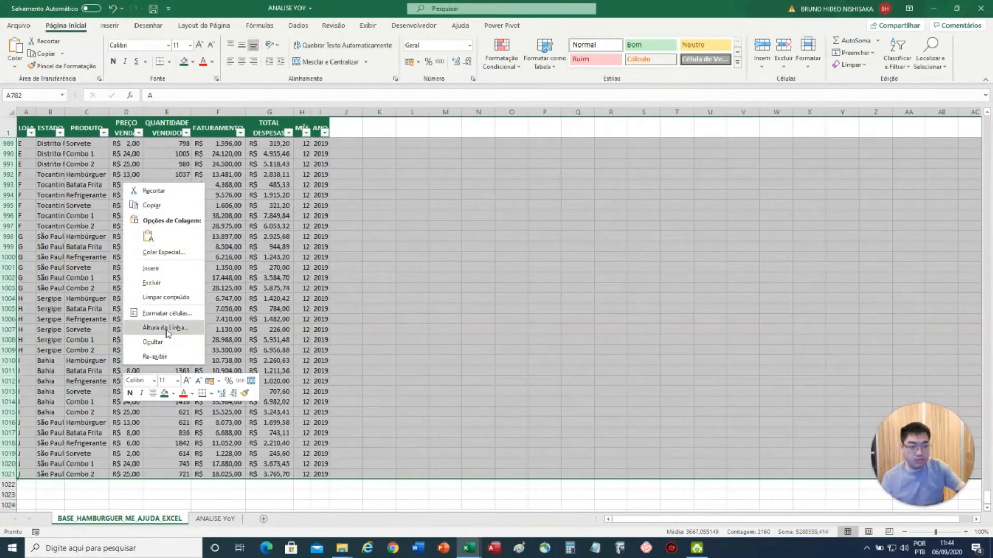
{"action": "left_click", "coordinate": [153, 283]}
Refresh the PivotTable on the ANALISE YoY sheet from the shortened base
{"action": "left_click", "coordinate": [214, 519]}
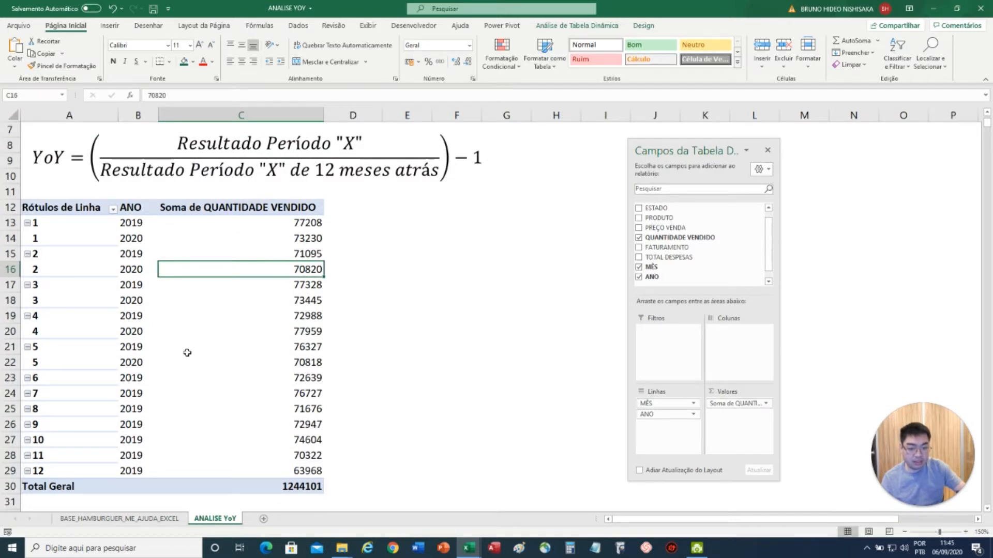
{"action": "right_click", "coordinate": [205, 328]}
{"action": "left_click", "coordinate": [248, 383]}
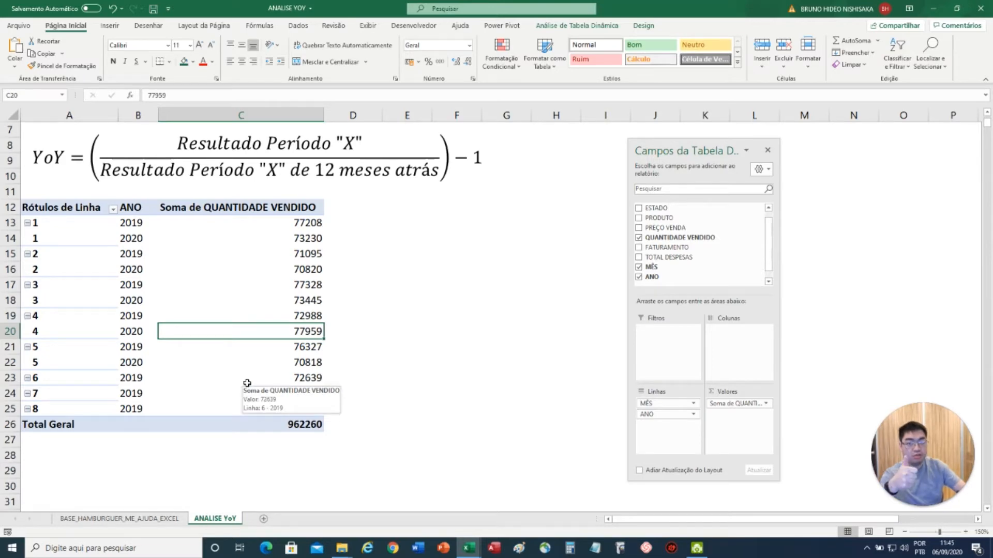
Undo the deletion of rows 782 to 1021 on the BASE_HAMBURGUER_ME_AJUDA_EXCEL sheet and the related PivotTable refresh, and return to the ANALISE YoY sheet
{"action": "left_click", "coordinate": [155, 518]}
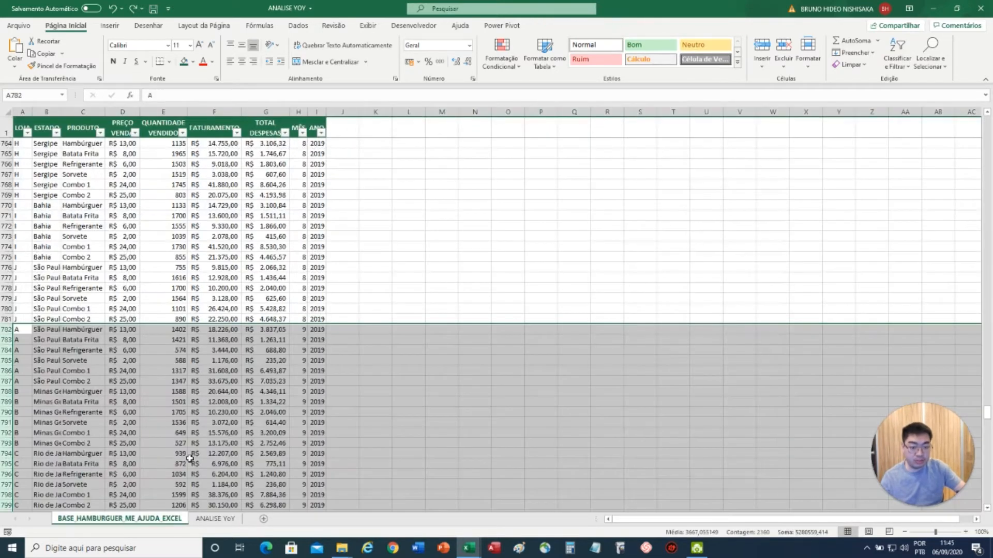
{"action": "left_click", "coordinate": [189, 458]}
{"action": "scroll", "coordinate": [189, 455], "scroll_direction": "down", "scroll_amount": 2}
{"action": "left_click", "coordinate": [215, 519]}
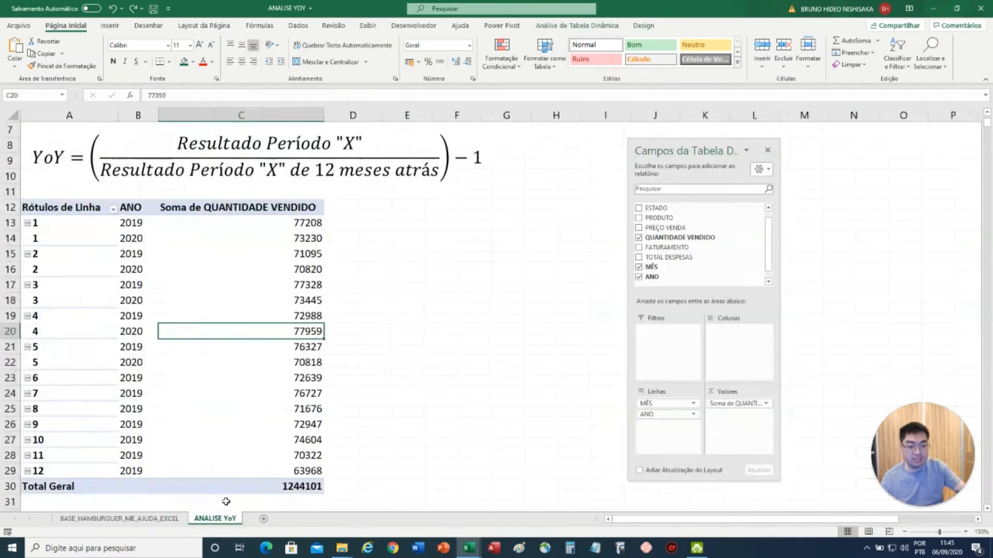
{"action": "left_click", "coordinate": [362, 287]}
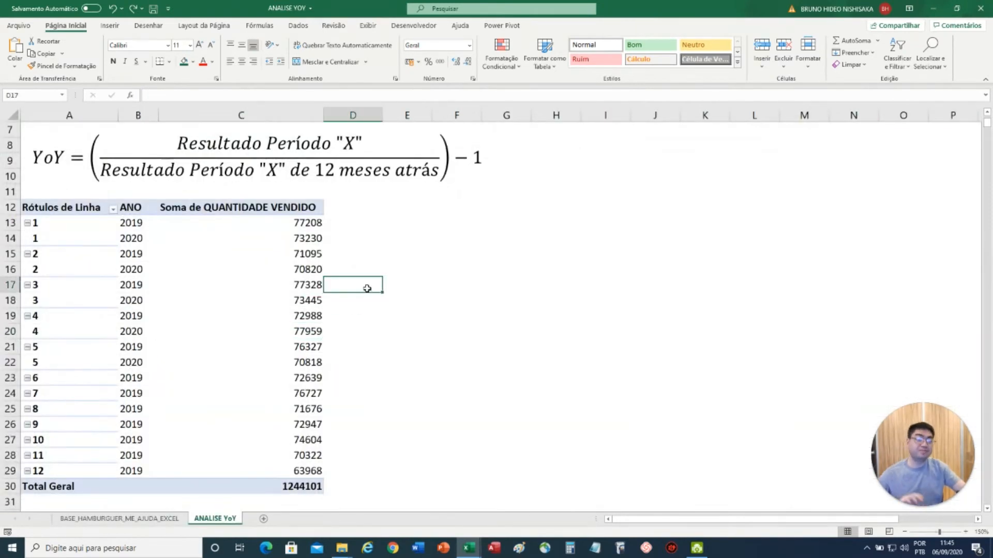
{"action": "left_click", "coordinate": [320, 271]}
{"action": "left_click", "coordinate": [357, 239]}
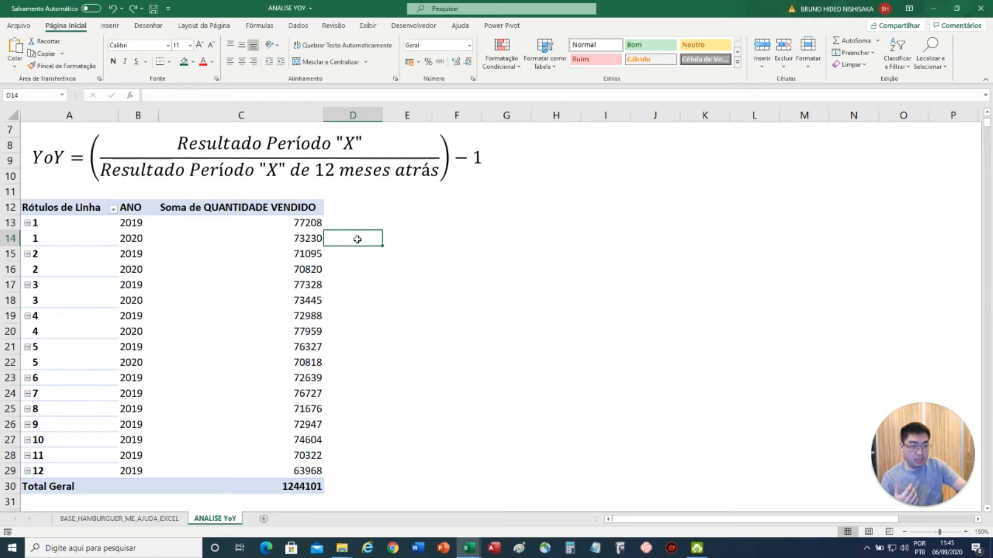
{"action": "left_click", "coordinate": [411, 220]}
{"action": "left_click", "coordinate": [473, 221]}
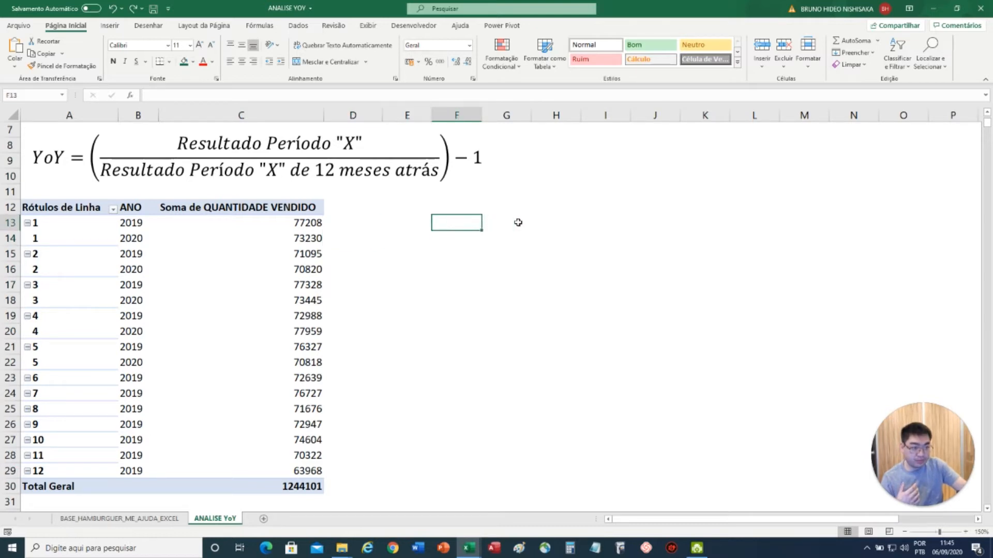
{"action": "left_click", "coordinate": [505, 225]}
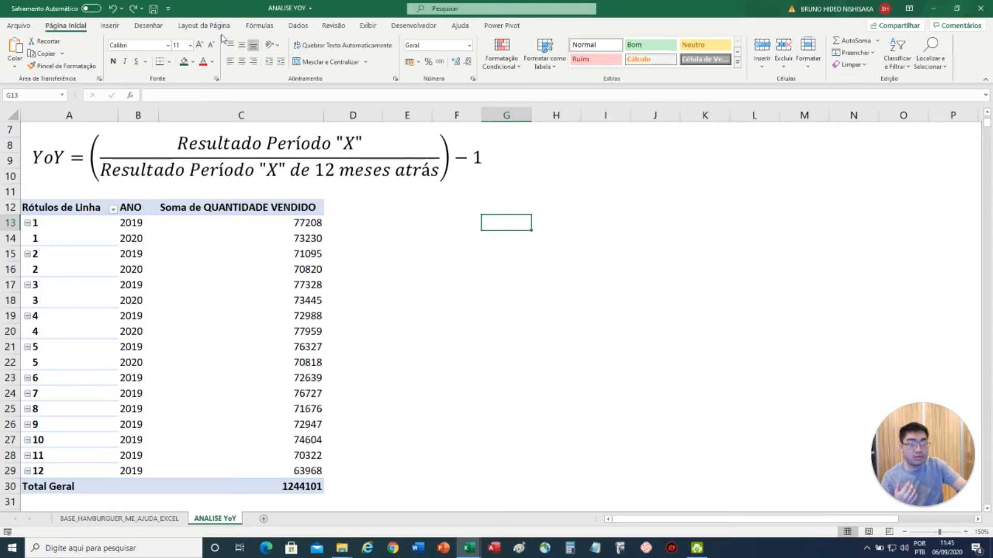
Insert a column PivotChart from the PivotTable and place it beside the table, over about columns E to K starting at row 12
{"action": "left_click", "coordinate": [239, 250]}
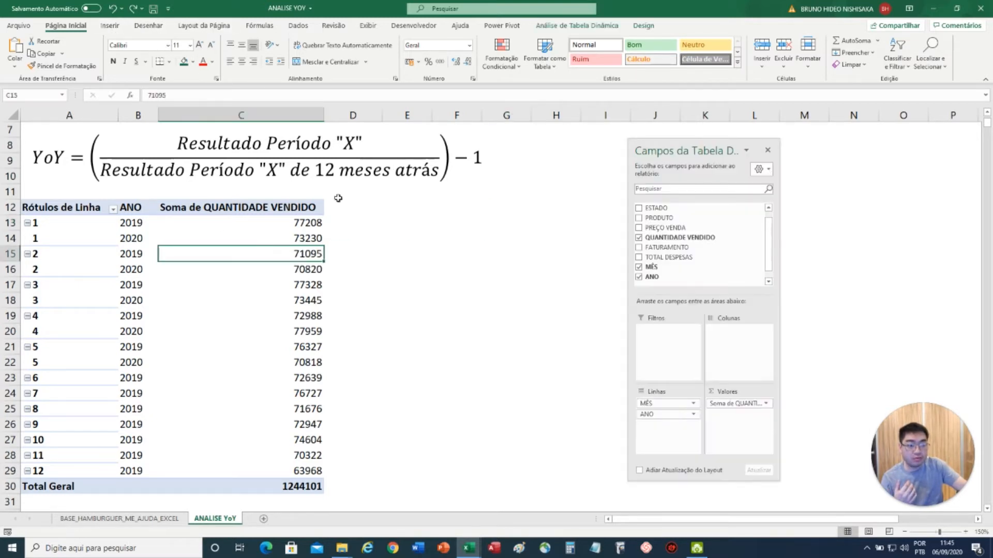
{"action": "left_click", "coordinate": [110, 26]}
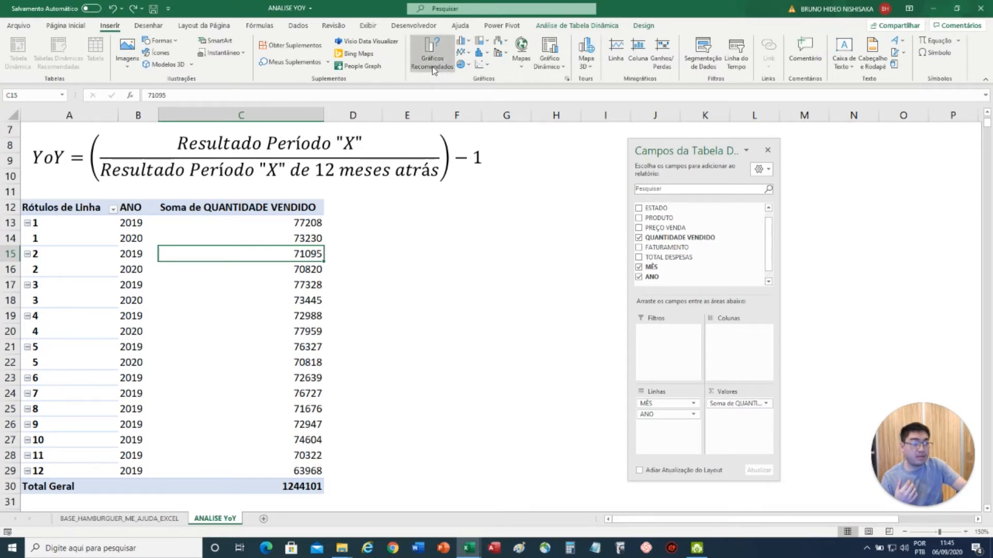
{"action": "left_click", "coordinate": [537, 62]}
{"action": "left_click", "coordinate": [569, 80]}
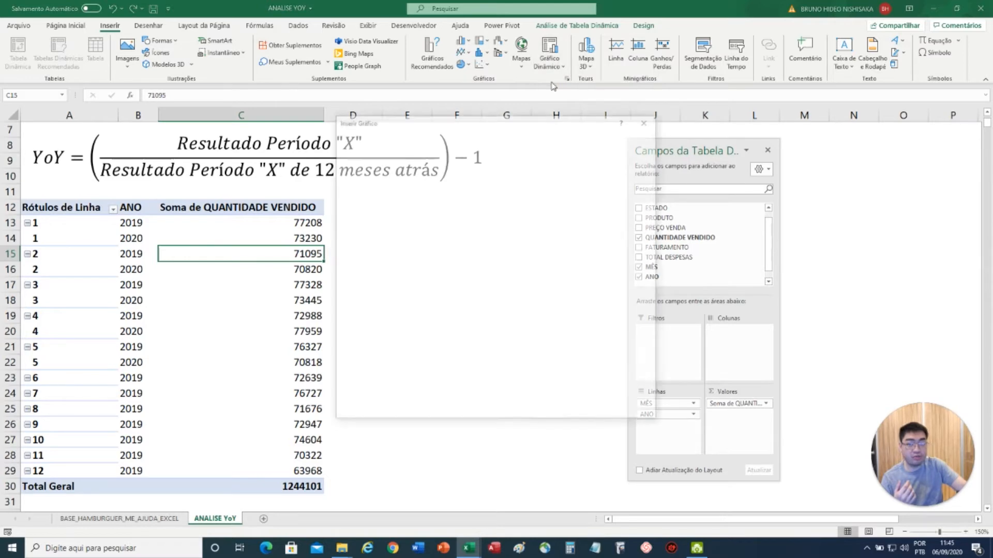
{"action": "mouse_move", "coordinate": [520, 267]}
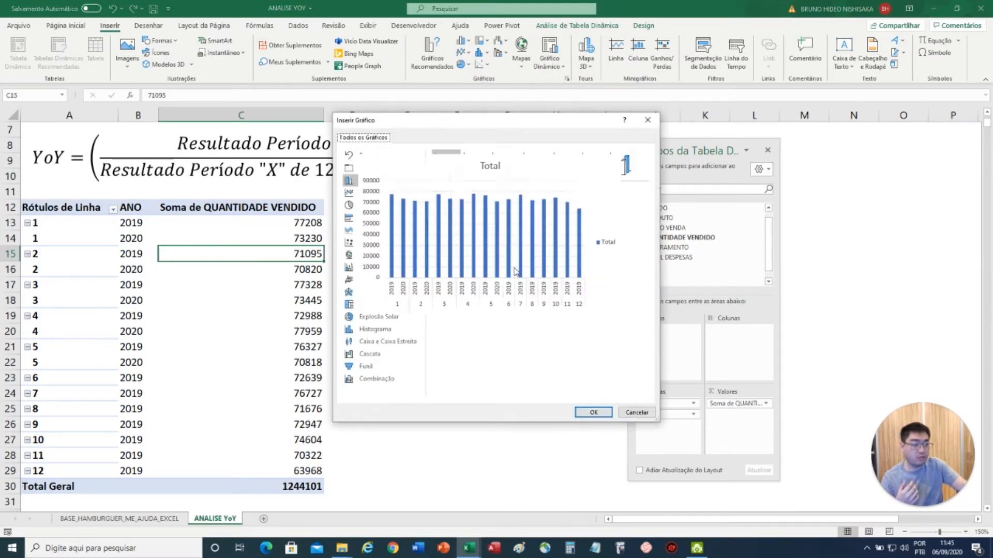
{"action": "left_click", "coordinate": [594, 412]}
{"action": "left_click_drag", "start_coordinate": [693, 150], "coordinate": [887, 144]}
{"action": "left_click_drag", "start_coordinate": [616, 222], "coordinate": [672, 216]}
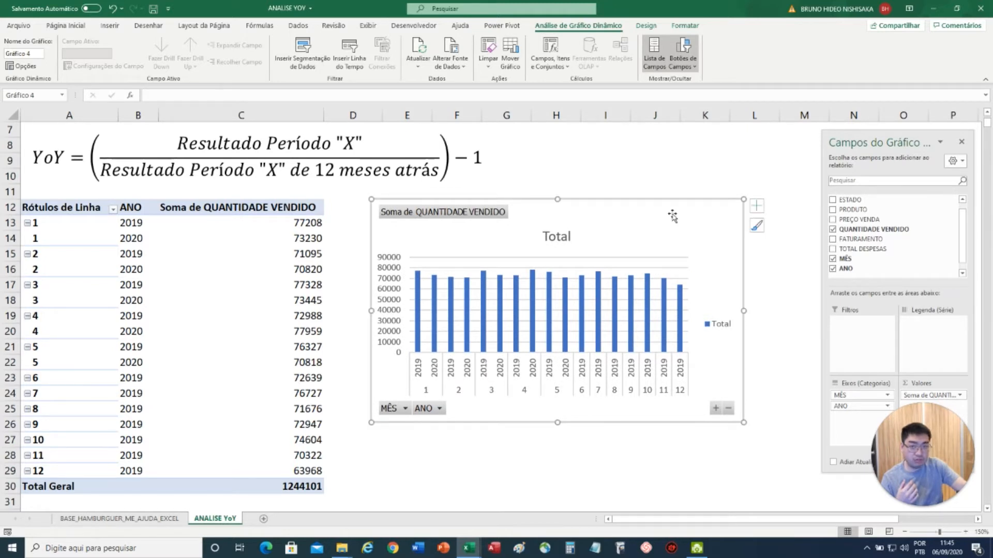
Delete the vertical value axis and the Total legend from the PivotChart
{"action": "left_click", "coordinate": [389, 317]}
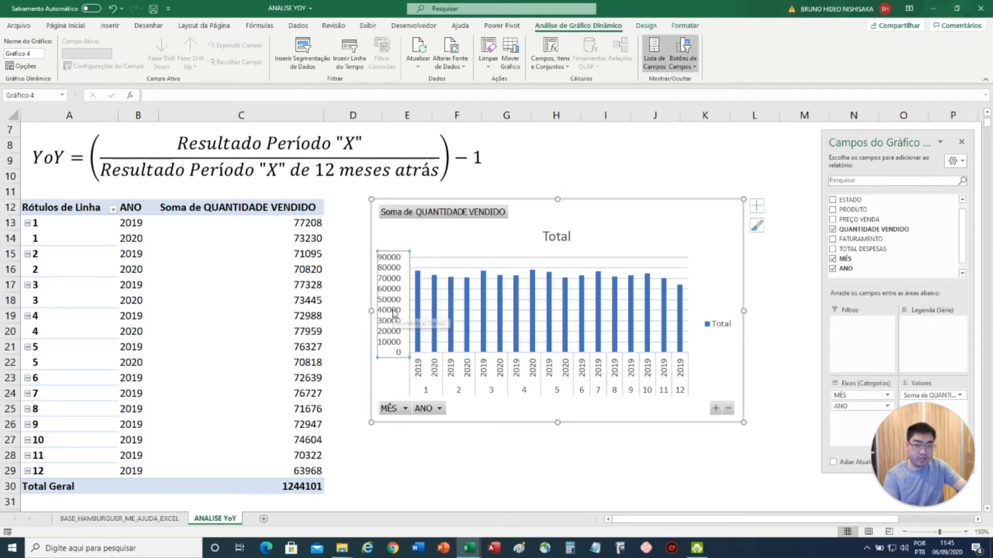
{"action": "key", "text": "Delete"}
{"action": "left_click", "coordinate": [718, 328]}
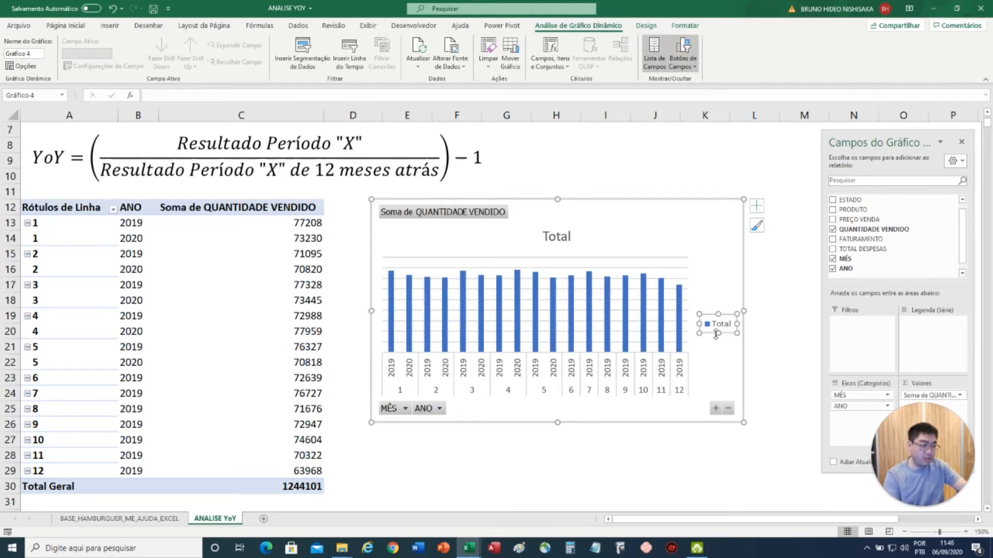
{"action": "key", "text": "Delete"}
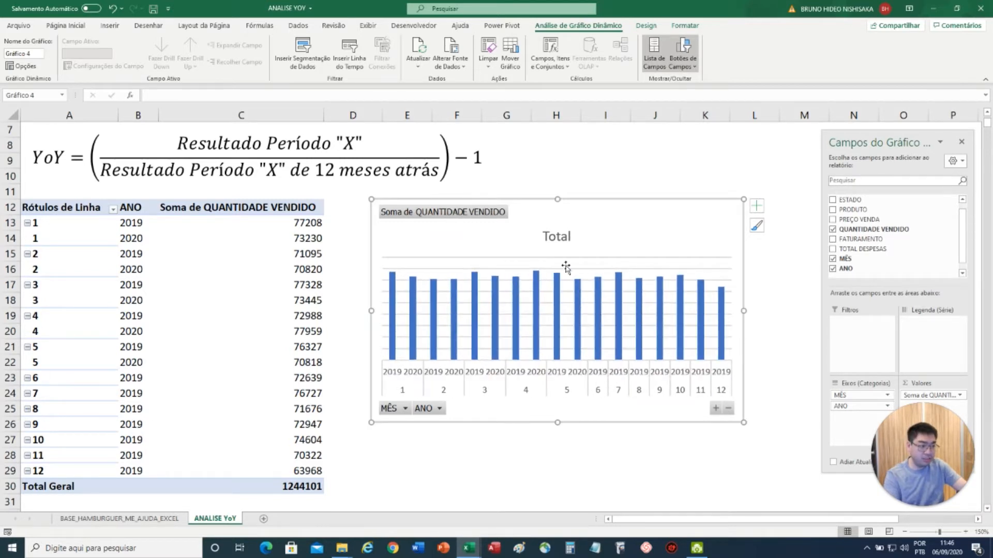
Hide all field buttons on the PivotChart
{"action": "left_click", "coordinate": [562, 238]}
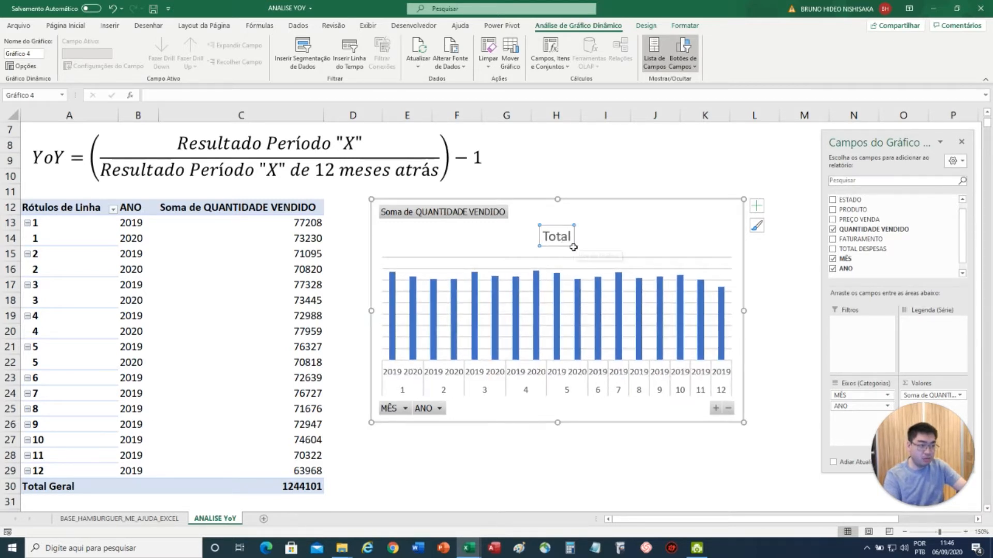
{"action": "left_click", "coordinate": [490, 218]}
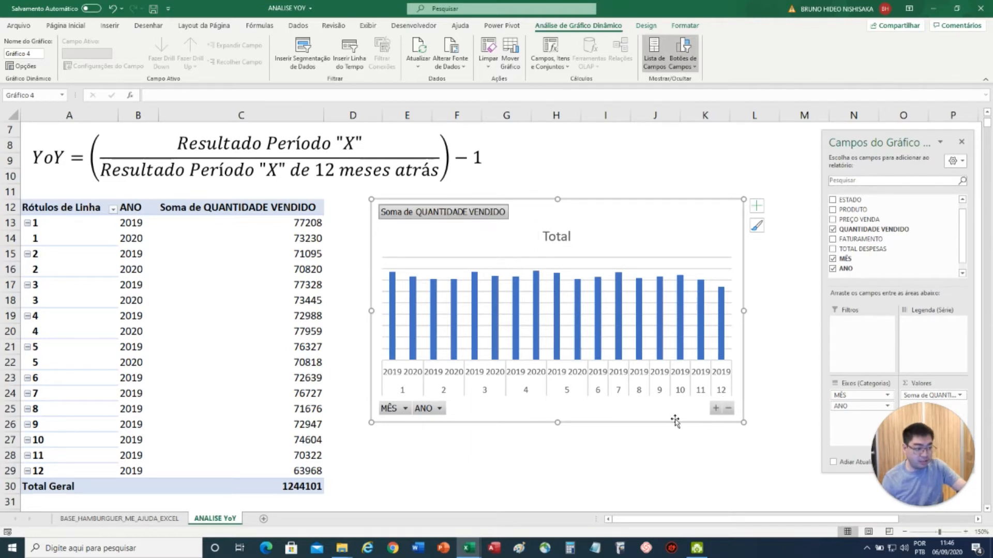
{"action": "right_click", "coordinate": [470, 222]}
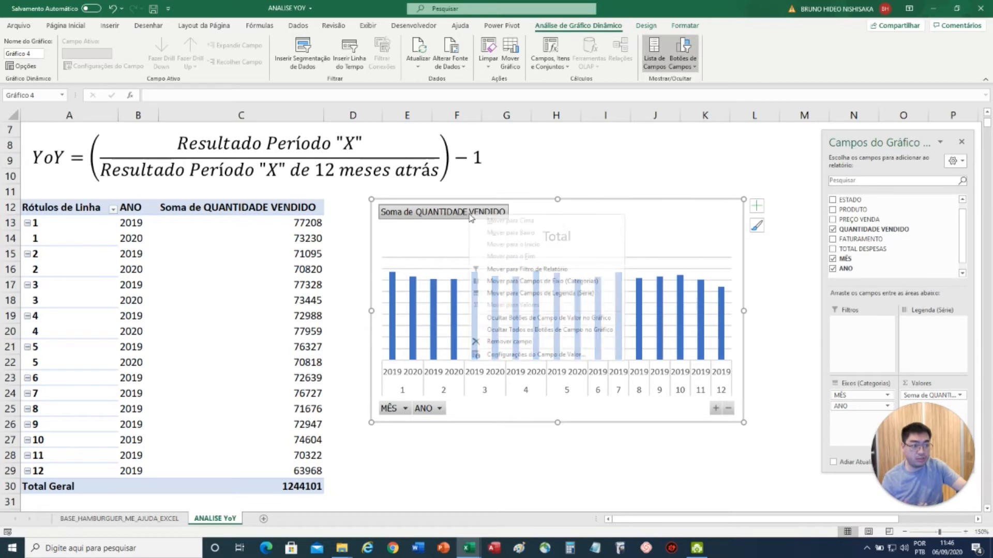
{"action": "left_click", "coordinate": [516, 331]}
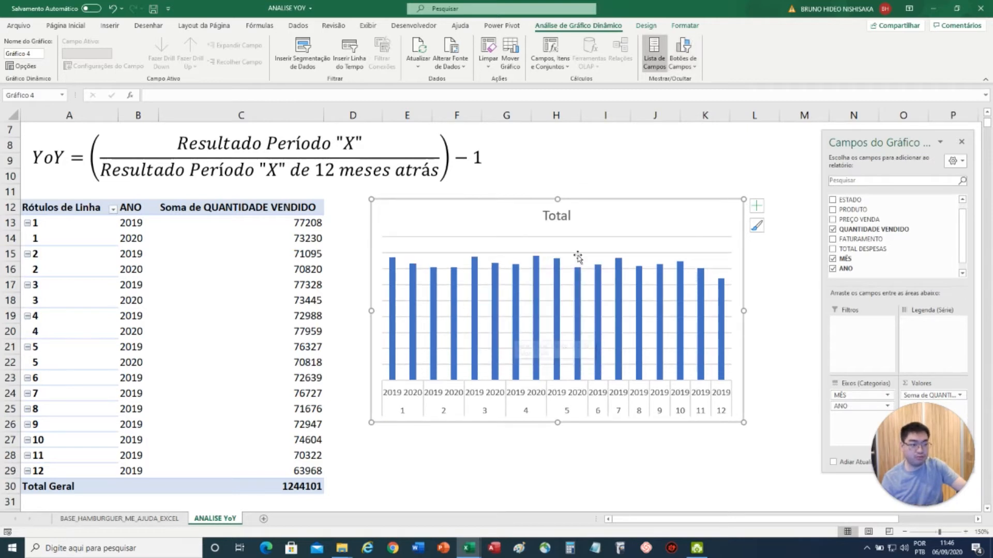
Change the chart title to "ANÁLISE YoY - QUANTIDADE VENDIDO"
{"action": "left_click", "coordinate": [555, 216]}
{"action": "double_click", "coordinate": [556, 217]}
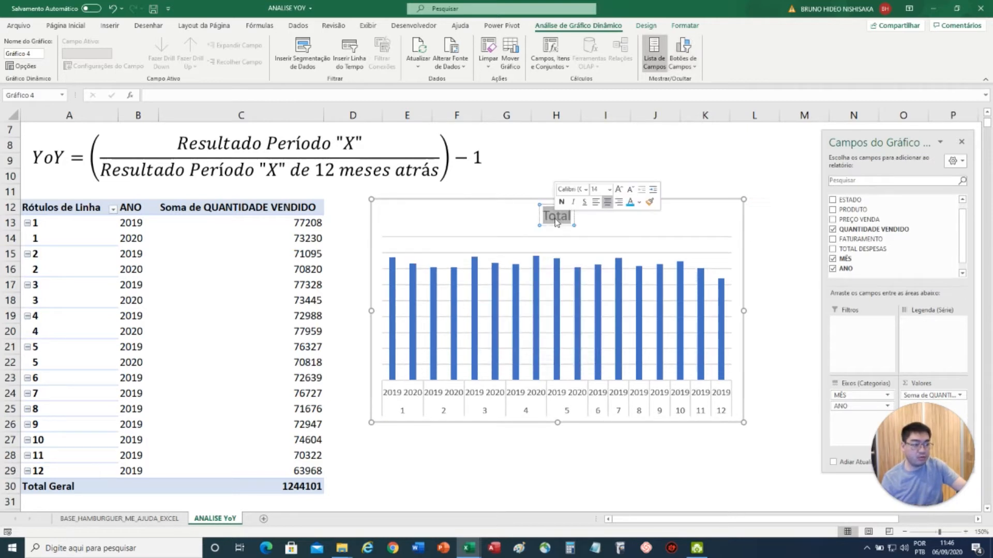
{"action": "type", "text": "QUANTI"}
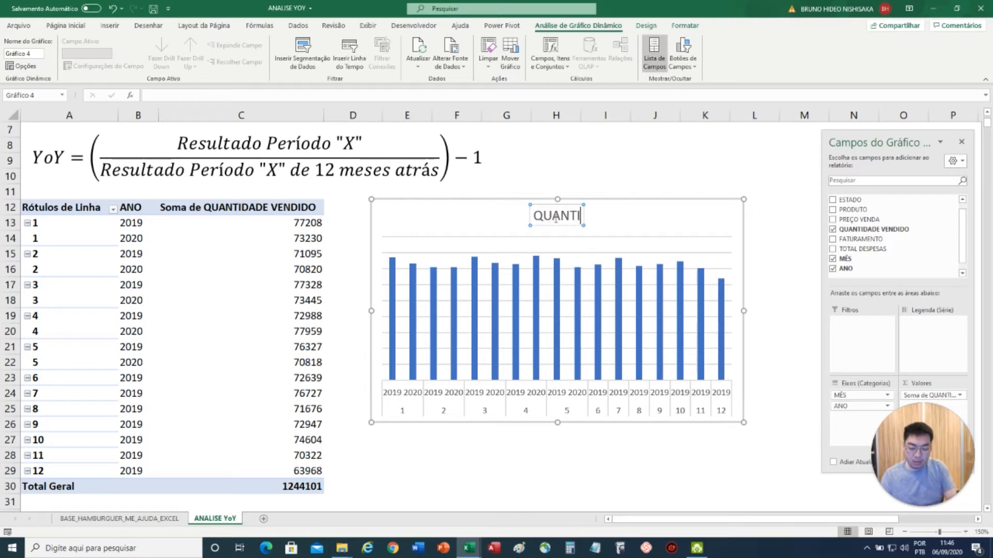
{"action": "type", "text": "DADE VENDIDO"}
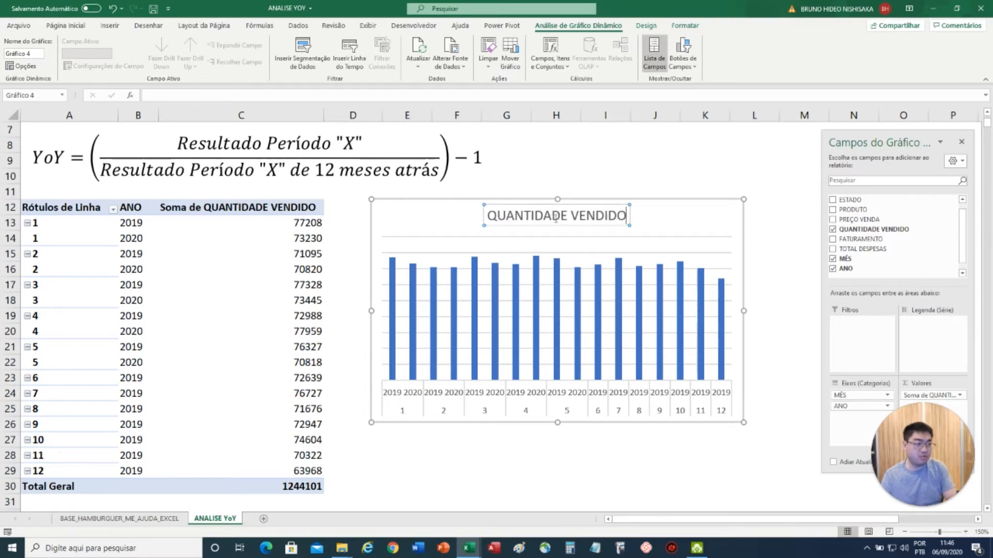
{"action": "left_click", "coordinate": [487, 216]}
{"action": "type", "text": "ANÁL"}
{"action": "type", "text": "ISE YoY "}
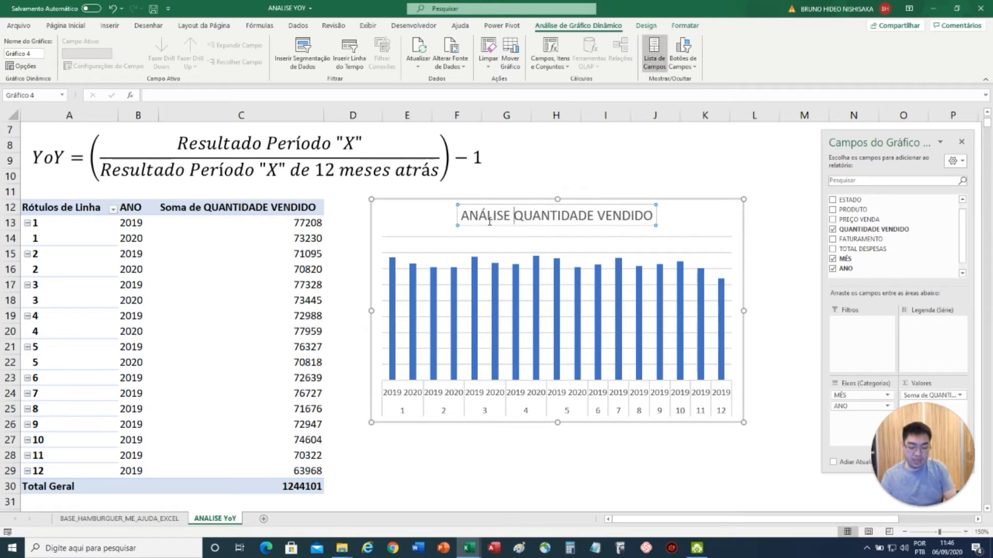
{"action": "type", "text": "-"}
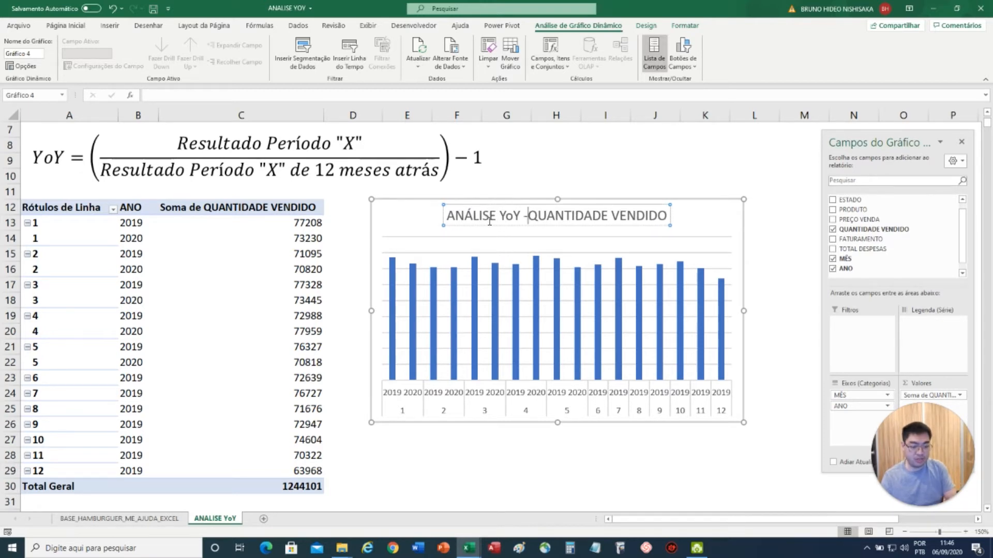
Add data labels to the chart's column series and set its series overlap to 0%
{"action": "right_click", "coordinate": [392, 340]}
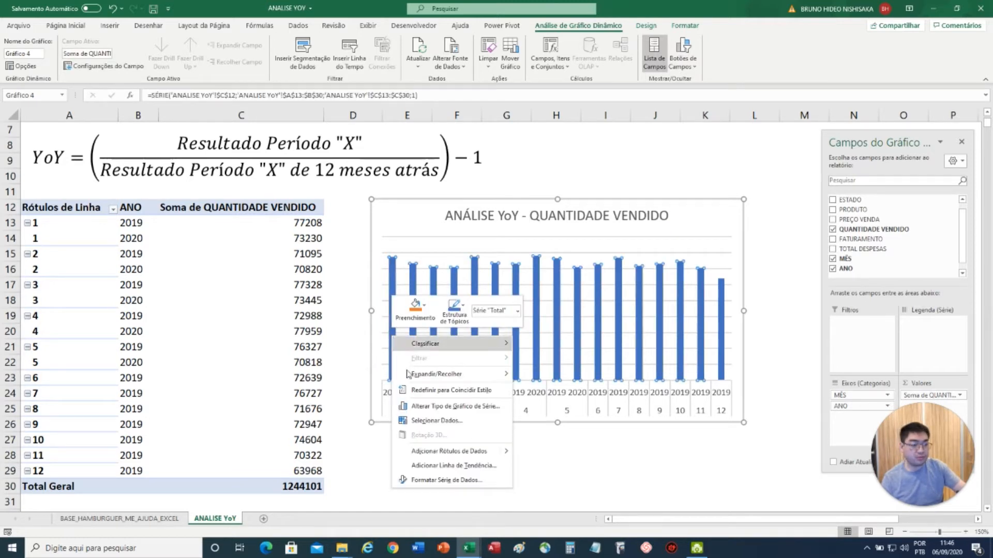
{"action": "left_click", "coordinate": [429, 453]}
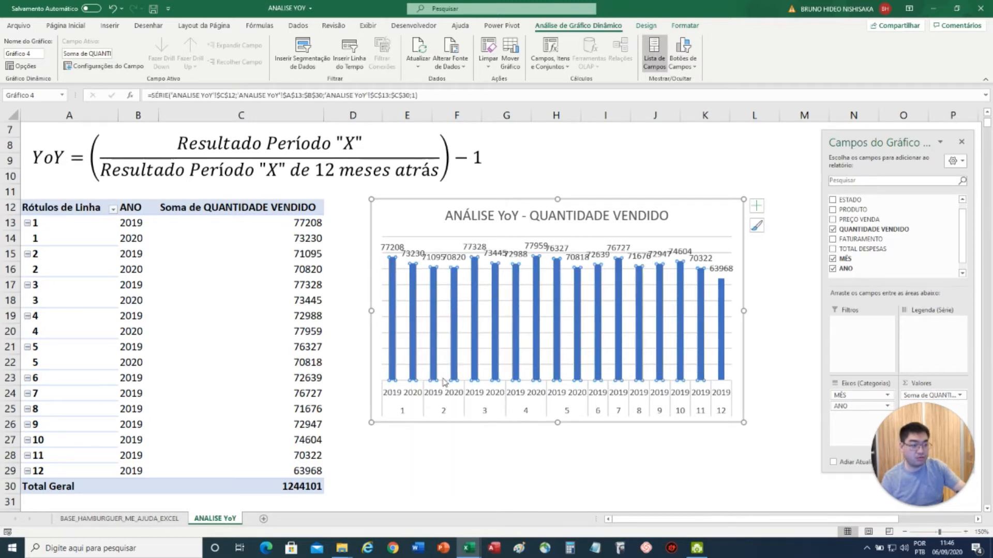
{"action": "mouse_move", "coordinate": [415, 351]}
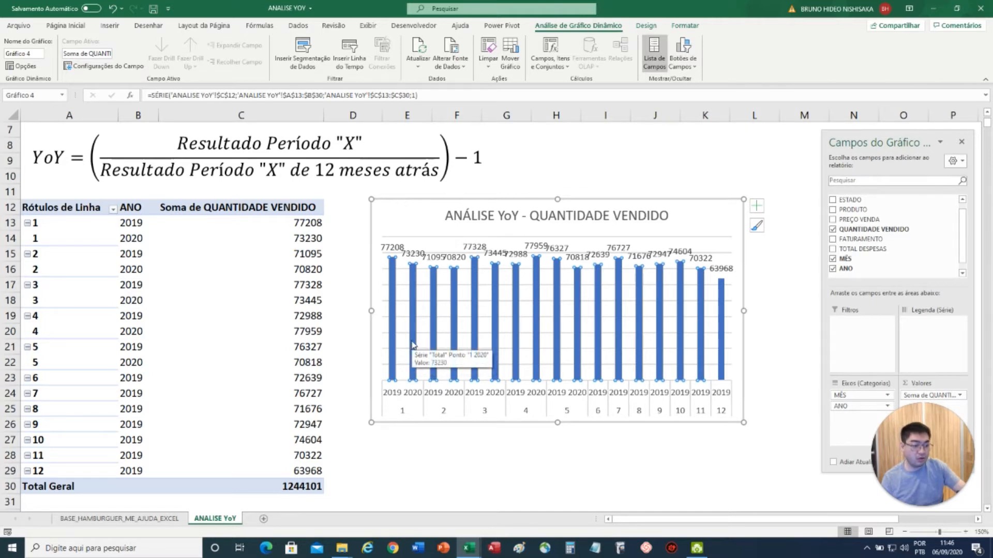
{"action": "right_click", "coordinate": [414, 342]}
{"action": "left_click", "coordinate": [454, 486]}
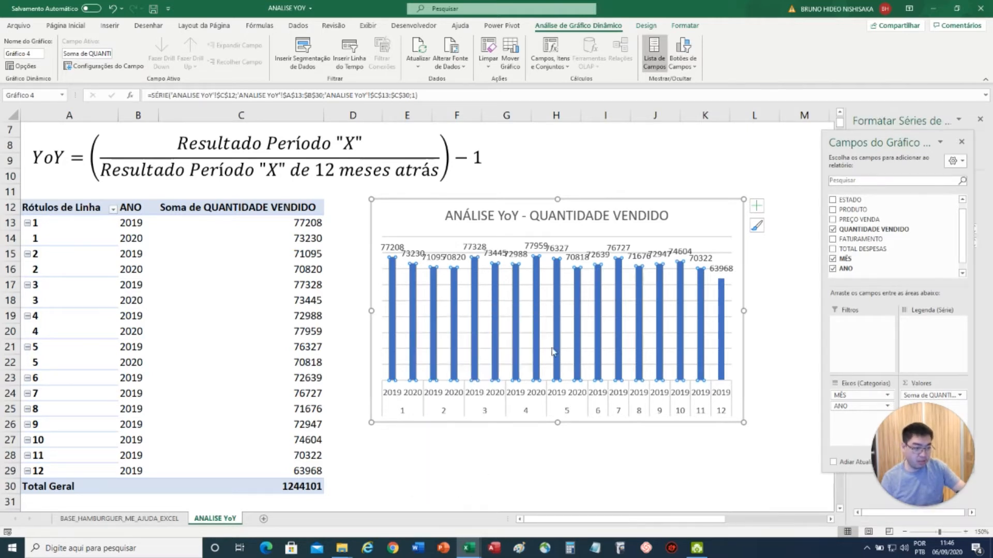
{"action": "left_click_drag", "start_coordinate": [882, 139], "coordinate": [680, 142]}
{"action": "left_click", "coordinate": [759, 147]}
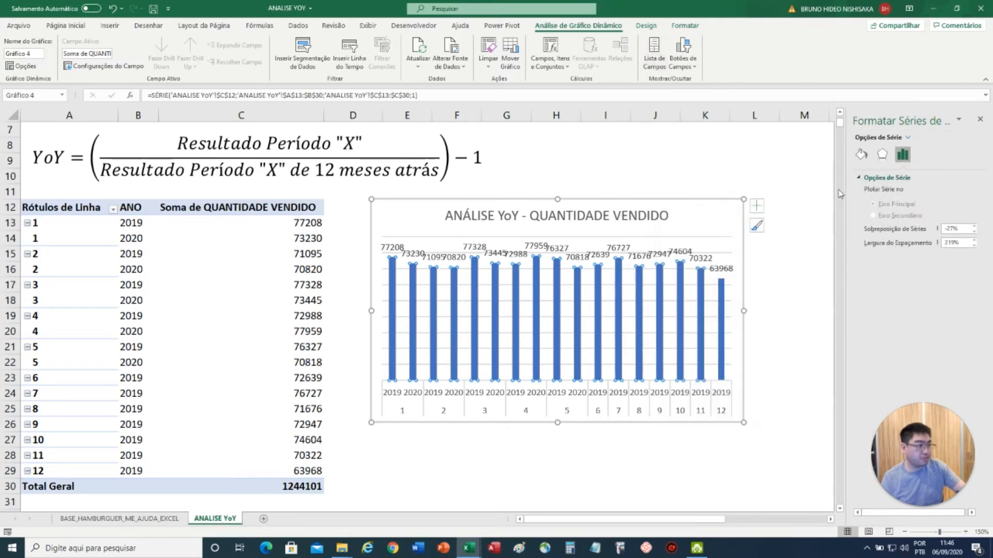
{"action": "left_click", "coordinate": [861, 155]}
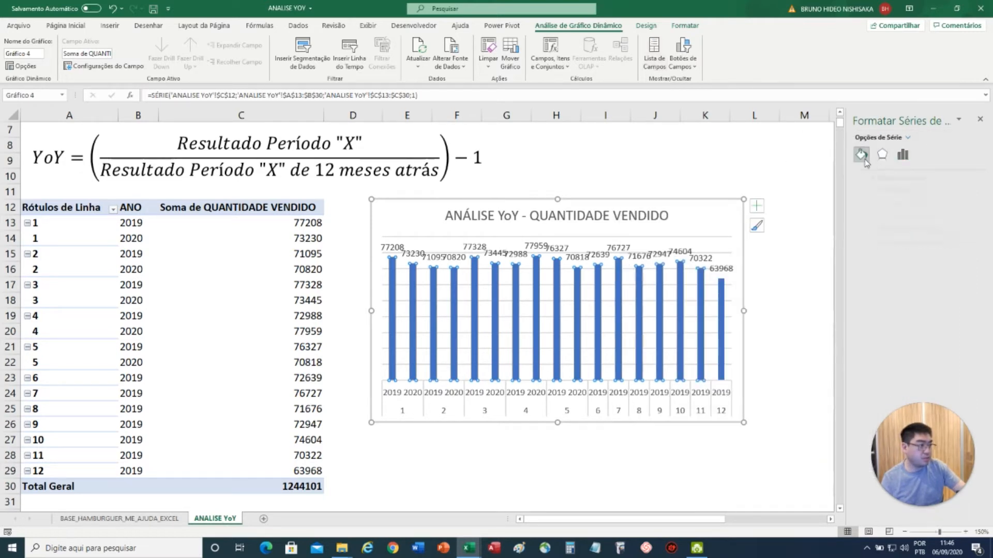
{"action": "left_click", "coordinate": [902, 155]}
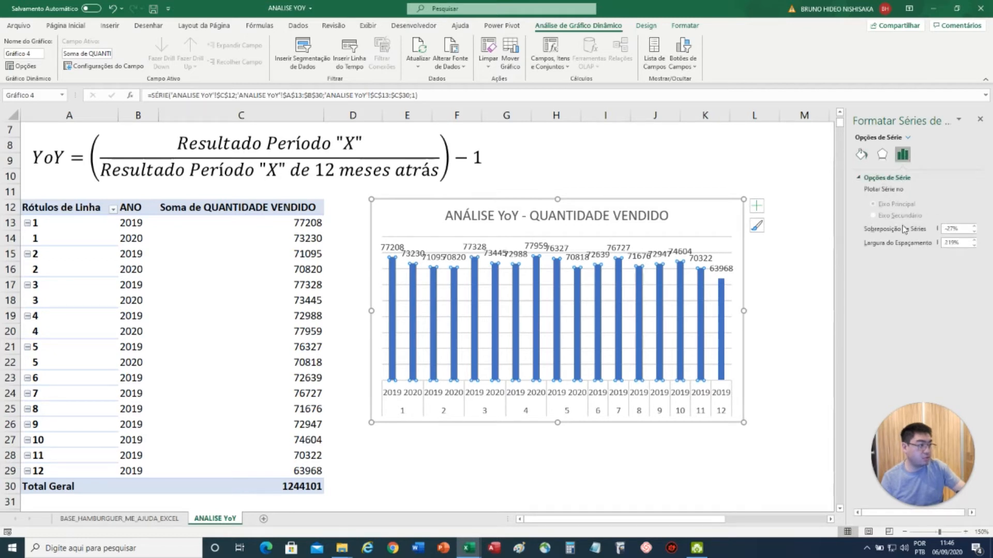
{"action": "left_click", "coordinate": [902, 233]}
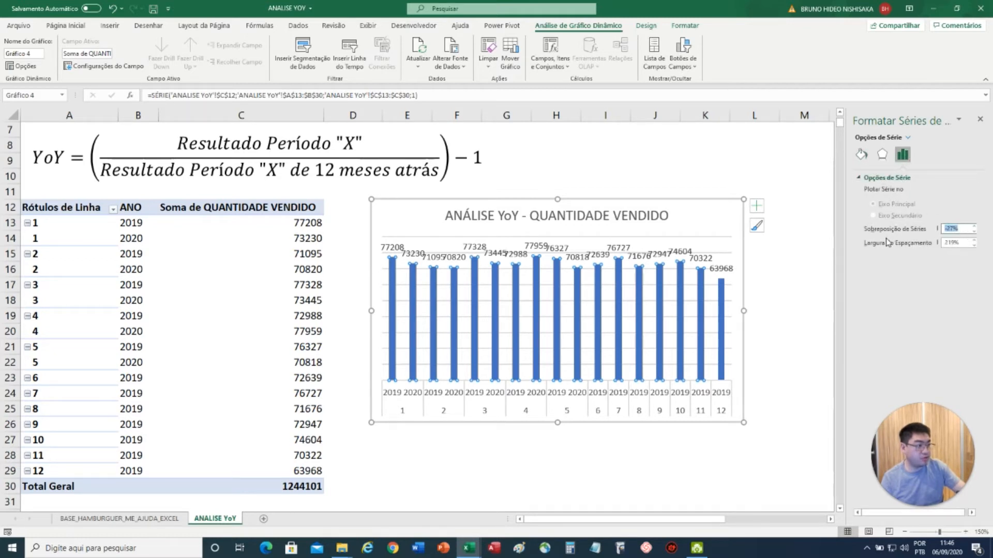
{"action": "key", "text": "BackSpace"}
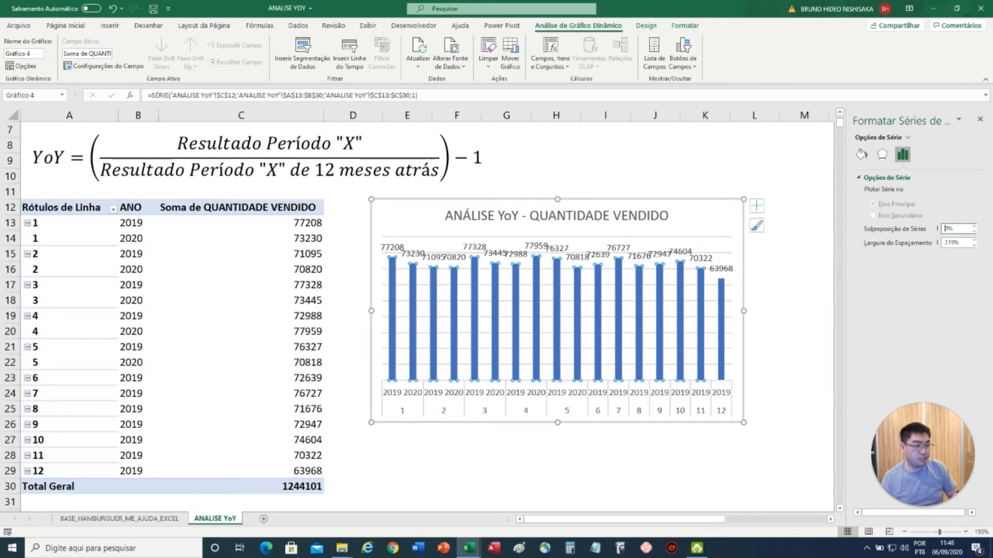
Set the gap width of the chart's column series to 75%
{"action": "left_click", "coordinate": [960, 243]}
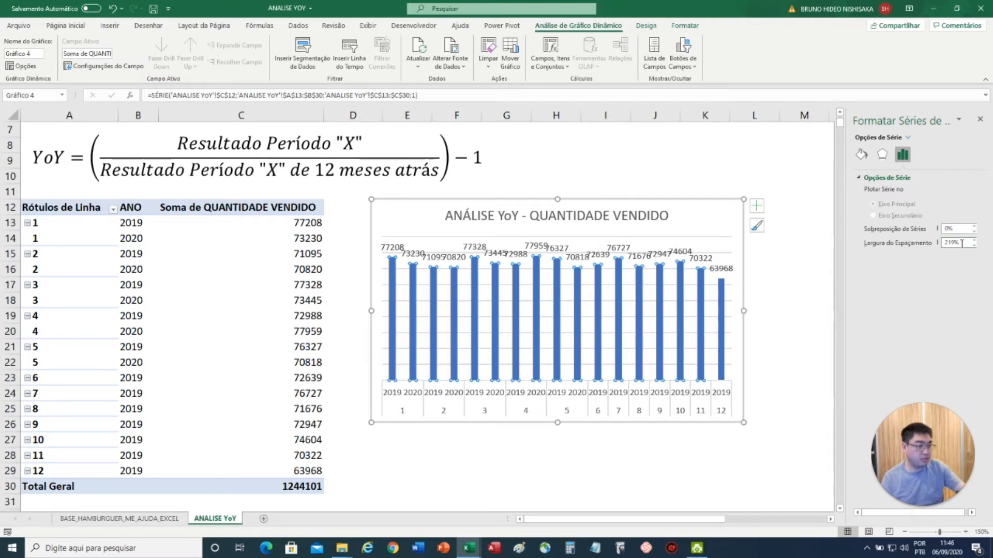
{"action": "double_click", "coordinate": [955, 243]}
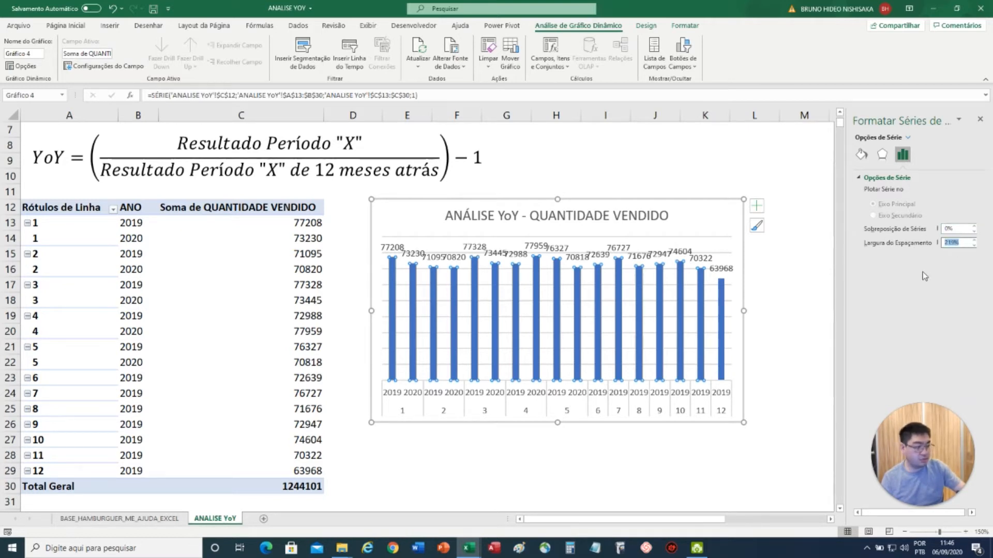
{"action": "type", "text": "75"}
{"action": "key", "text": "Return"}
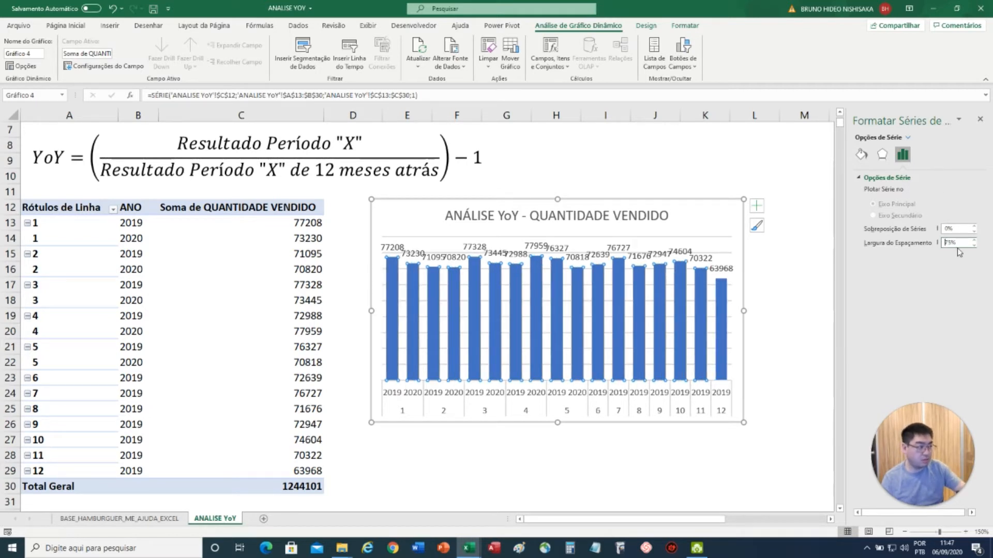
{"action": "left_click", "coordinate": [392, 247]}
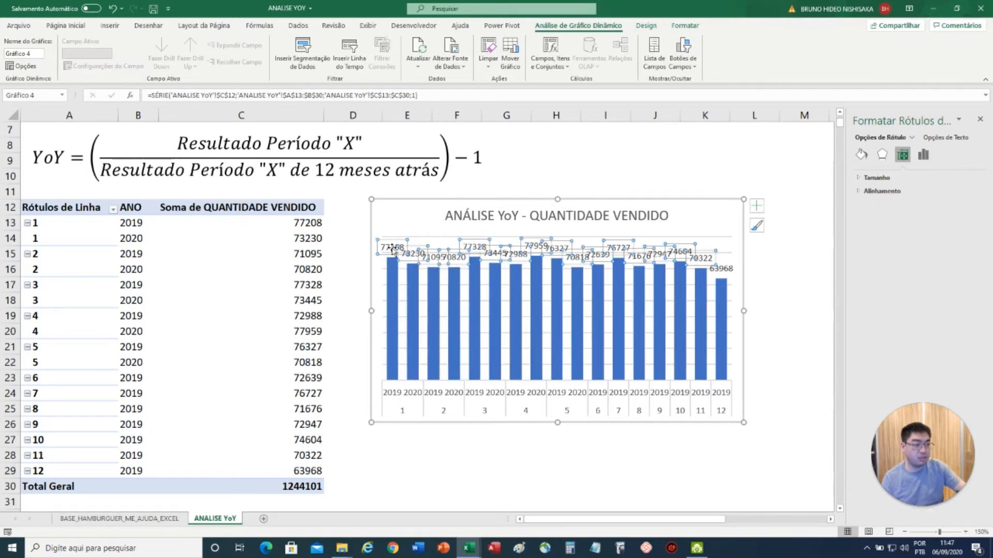
{"action": "left_click", "coordinate": [407, 463]}
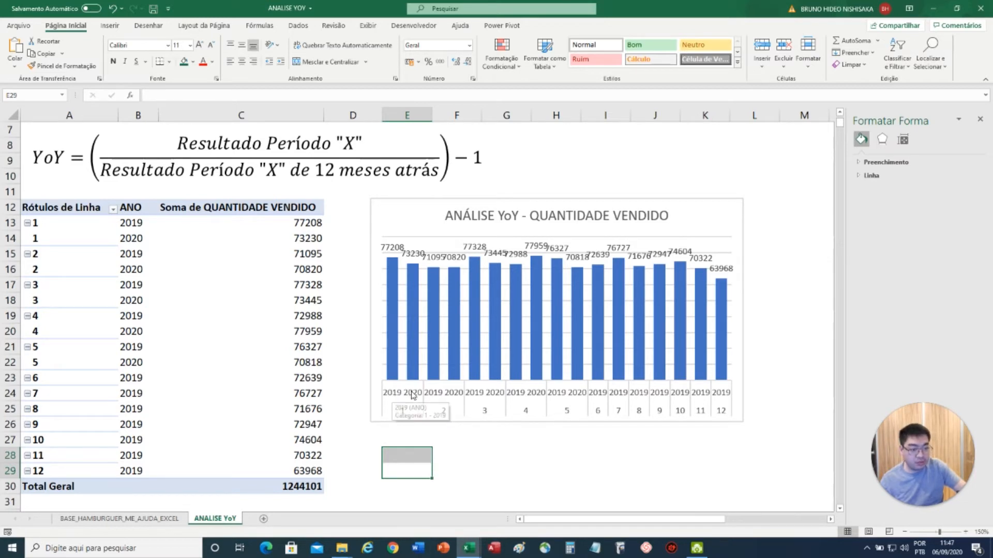
{"action": "left_click", "coordinate": [392, 292]}
{"action": "left_click", "coordinate": [413, 312]}
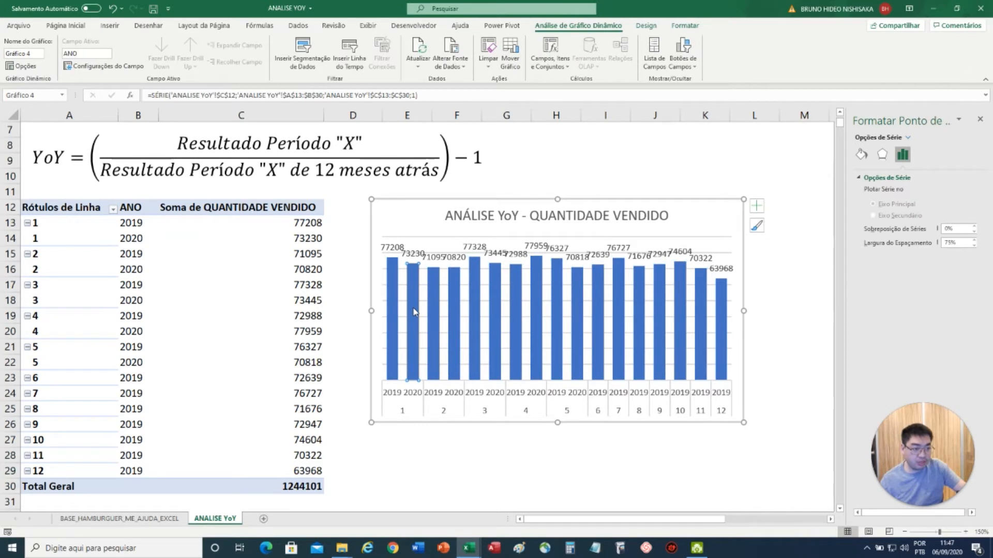
{"action": "left_click", "coordinate": [436, 343]}
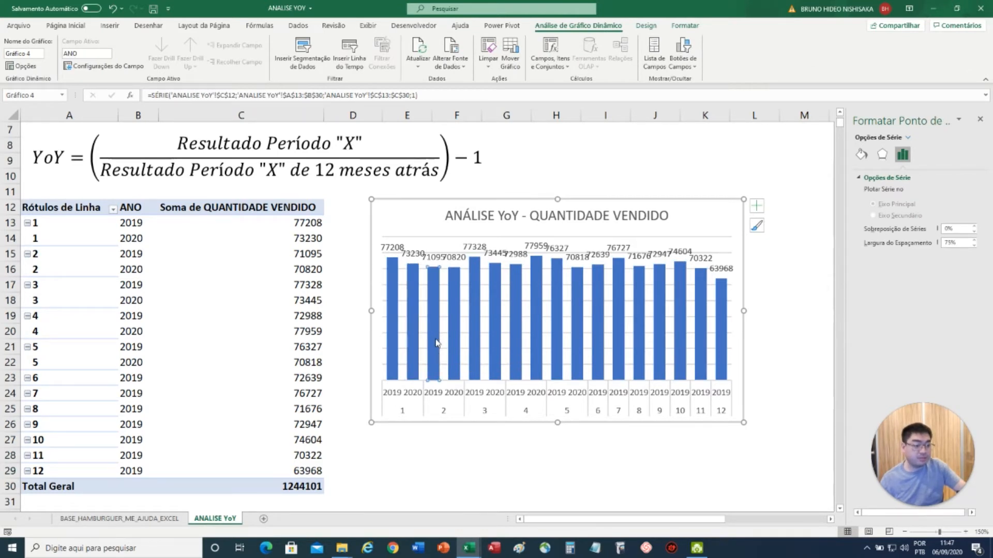
{"action": "left_click", "coordinate": [437, 475]}
Fill only the 2019 column of month 1 in the chart with light gray
{"action": "left_click", "coordinate": [412, 366]}
{"action": "left_click", "coordinate": [413, 366]}
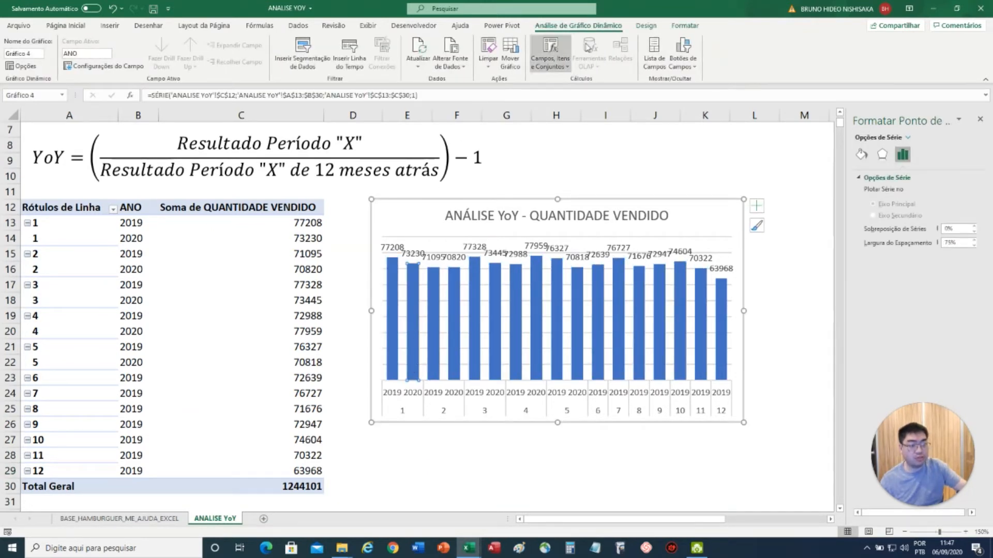
{"action": "left_click", "coordinate": [397, 321]}
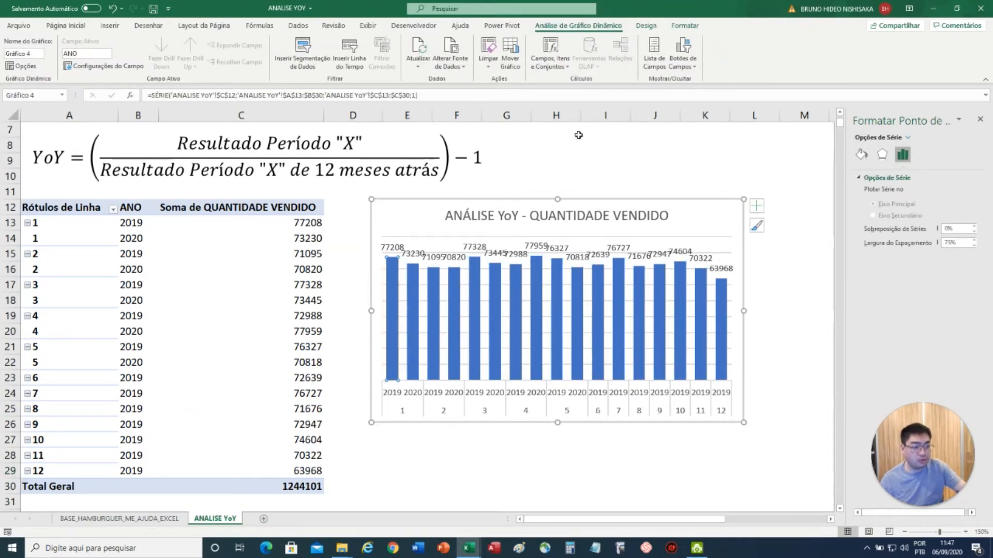
{"action": "left_click", "coordinate": [685, 26]}
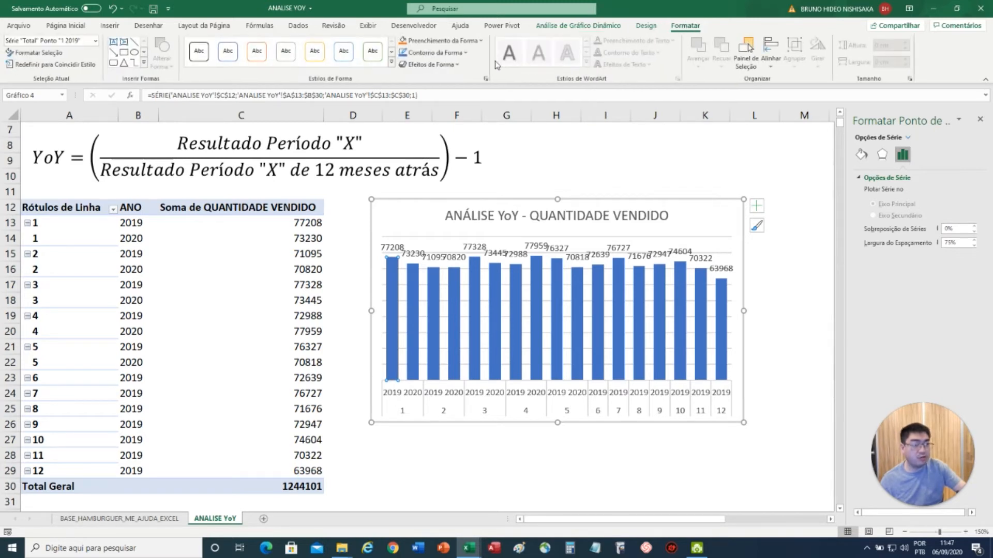
{"action": "left_click", "coordinate": [443, 41]}
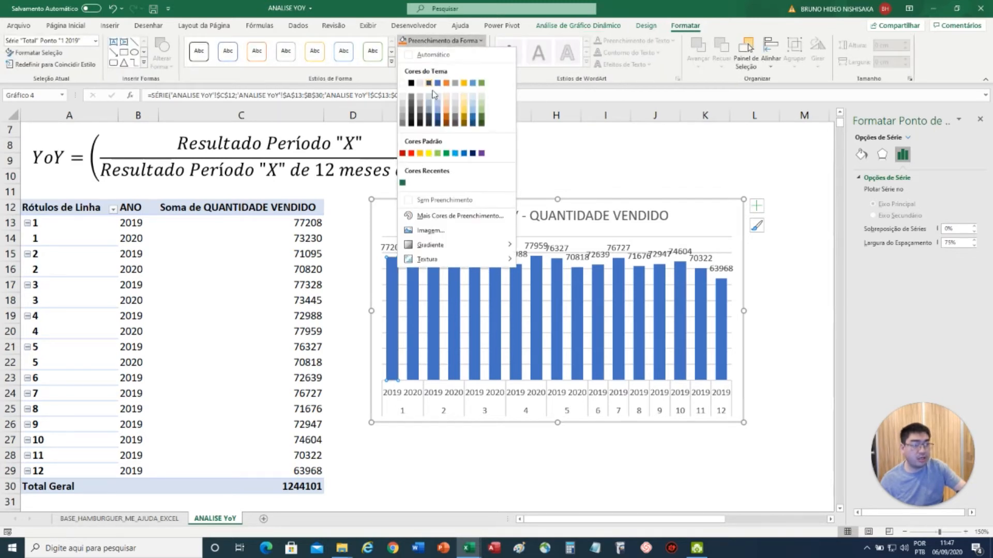
{"action": "left_click", "coordinate": [404, 114]}
Apply the same light gray fill to each individual 2019 column for months 2 through 12
{"action": "left_click", "coordinate": [432, 288]}
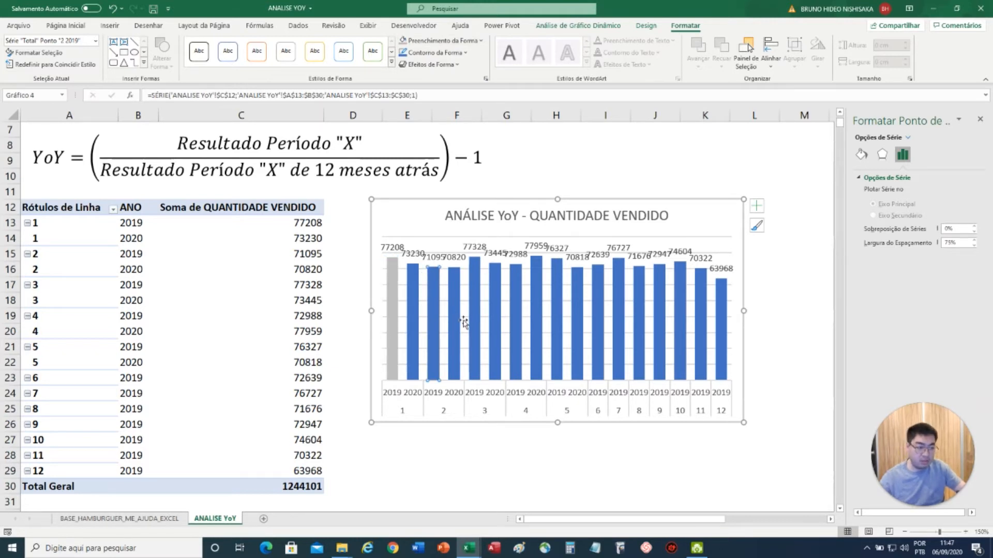
{"action": "mouse_move", "coordinate": [469, 330]}
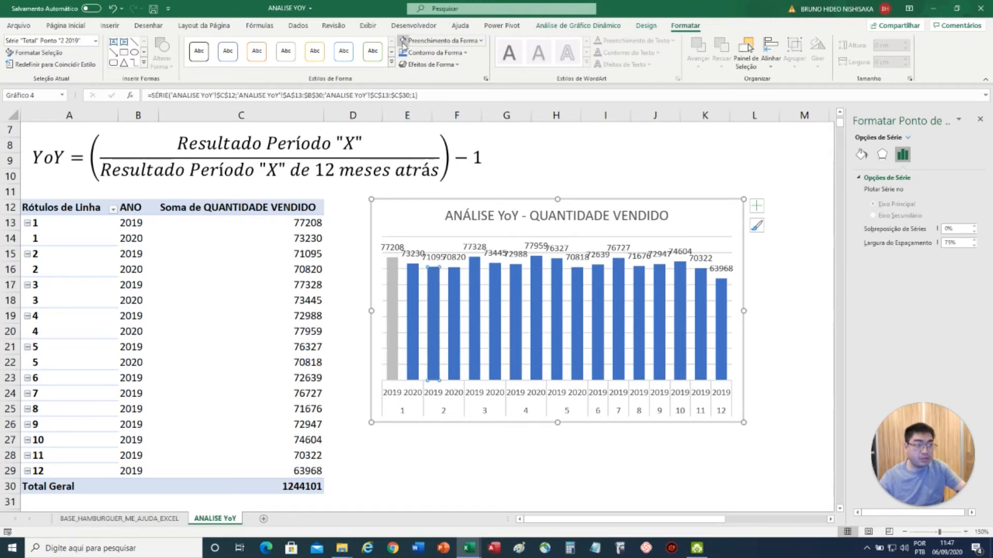
{"action": "left_click", "coordinate": [403, 40]}
{"action": "left_click", "coordinate": [474, 291]}
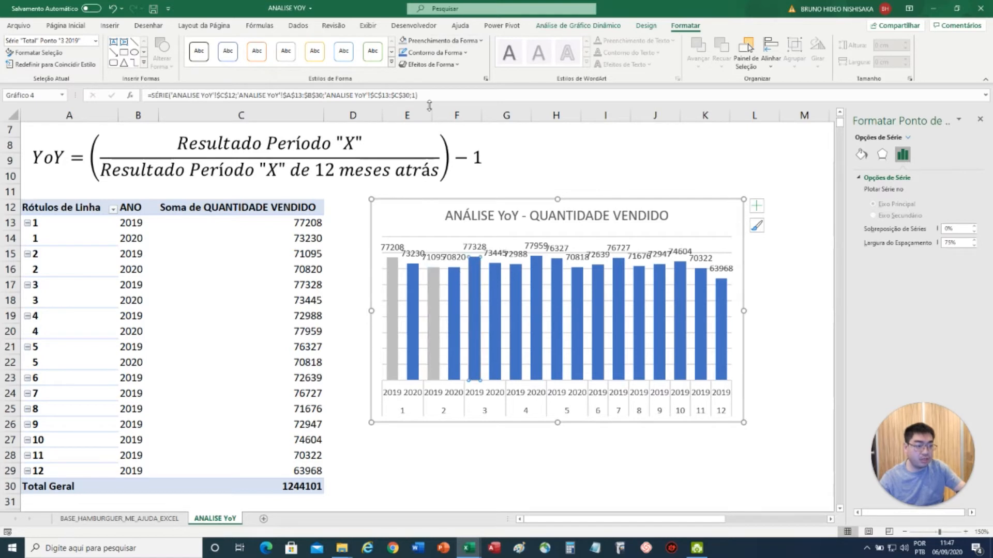
{"action": "left_click", "coordinate": [404, 40]}
{"action": "left_click", "coordinate": [516, 280]}
{"action": "key", "text": "F4"}
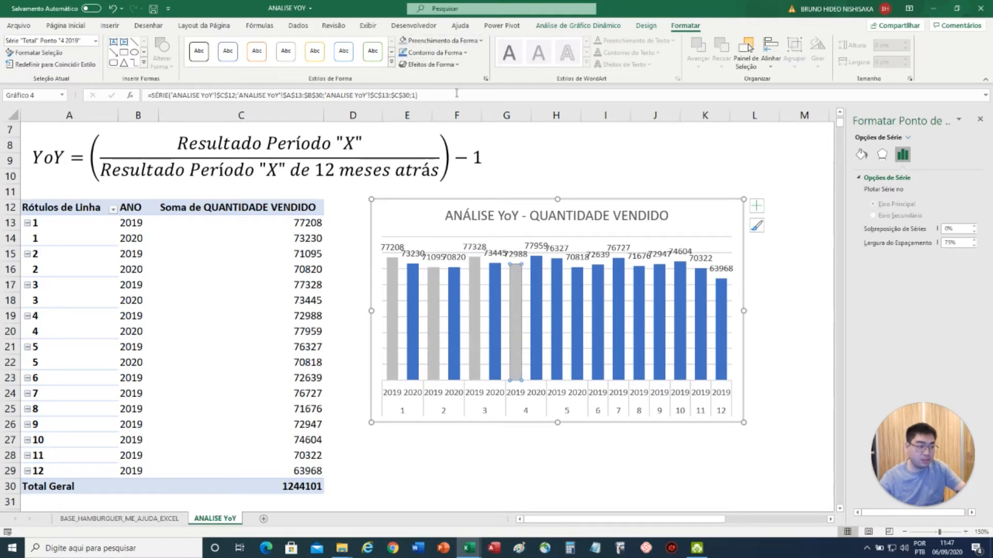
{"action": "left_click", "coordinate": [557, 317]}
{"action": "key", "text": "F4"}
{"action": "left_click", "coordinate": [596, 326]}
{"action": "key", "text": "F4"}
{"action": "left_click", "coordinate": [619, 333]}
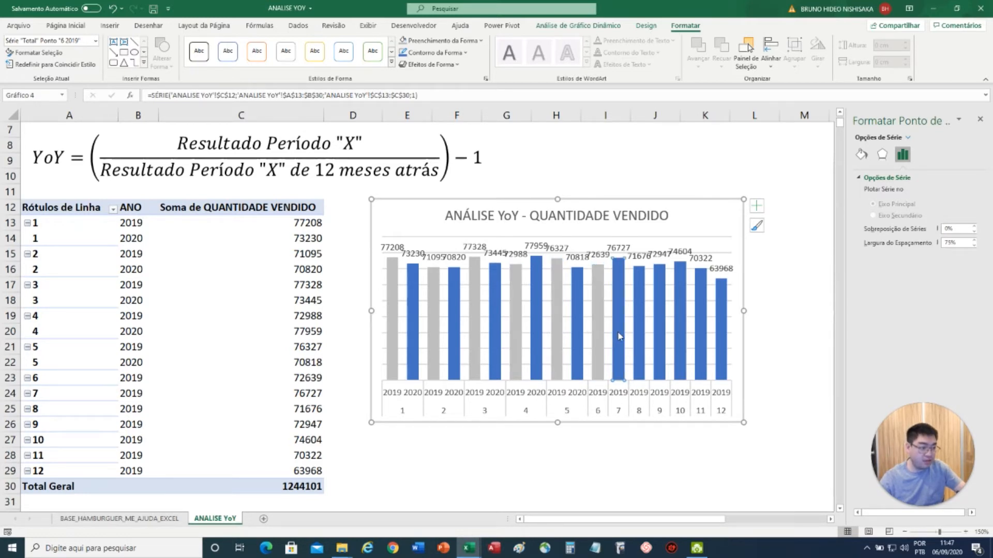
{"action": "key", "text": "F4"}
{"action": "left_click", "coordinate": [637, 339]}
{"action": "key", "text": "F4"}
{"action": "left_click", "coordinate": [660, 343]}
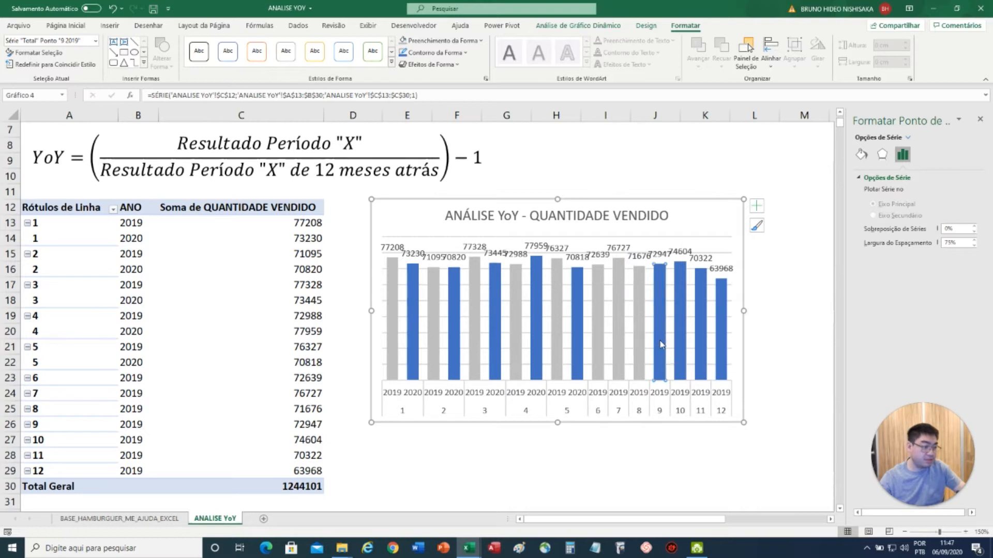
{"action": "key", "text": "F4"}
{"action": "left_click", "coordinate": [679, 345]}
{"action": "key", "text": "F4"}
{"action": "left_click", "coordinate": [701, 354]}
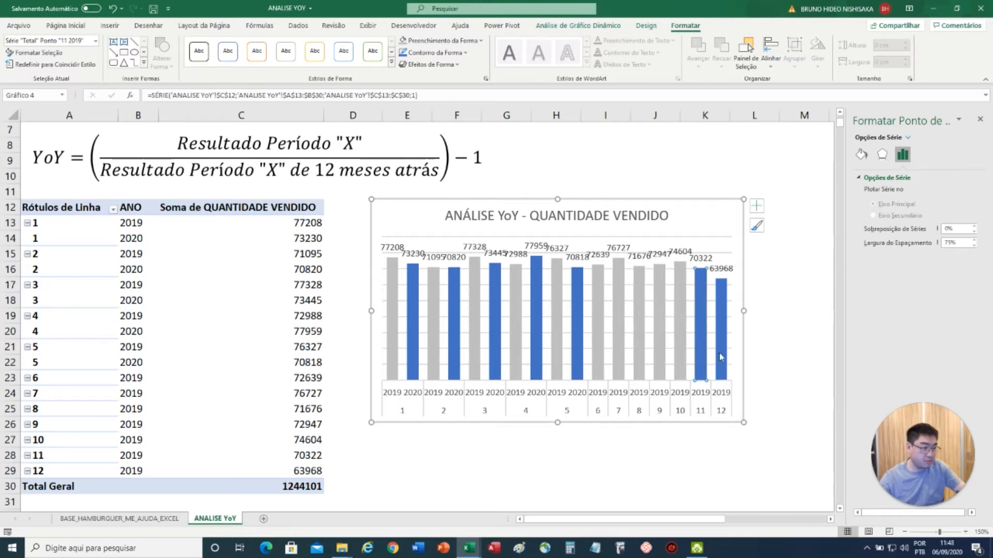
{"action": "key", "text": "F4"}
{"action": "left_click", "coordinate": [722, 357]}
{"action": "key", "text": "F4"}
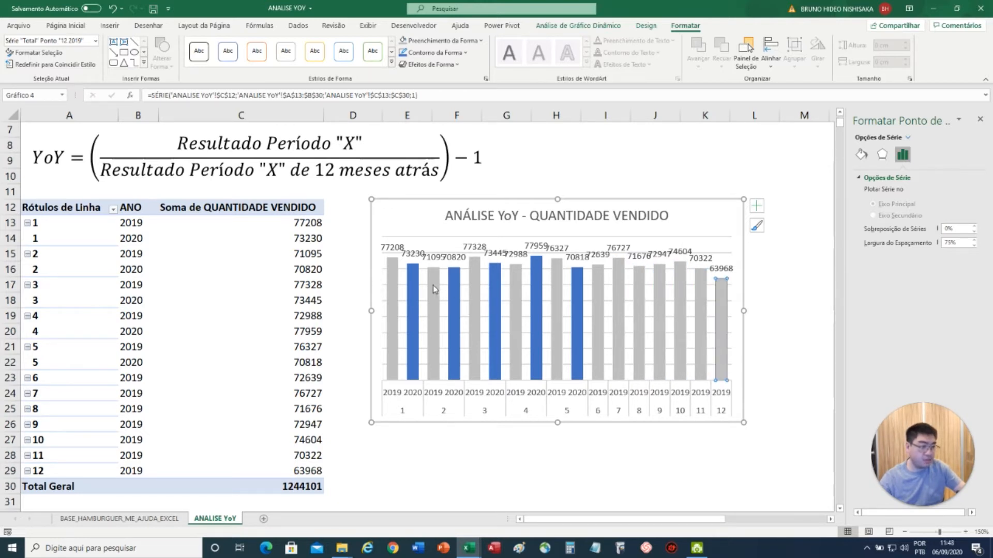
Delete the chart's horizontal major gridlines
{"action": "left_click", "coordinate": [404, 269]}
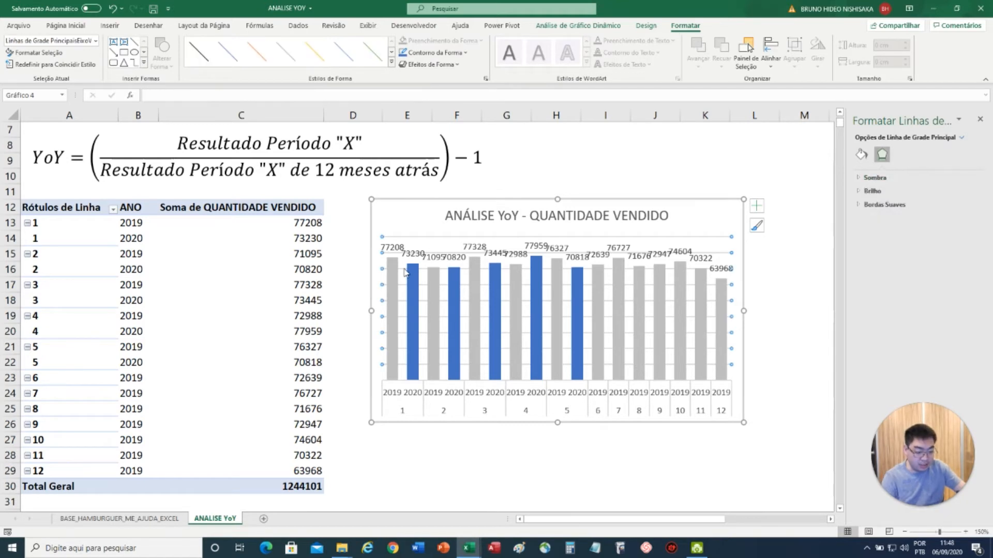
{"action": "key", "text": "Delete"}
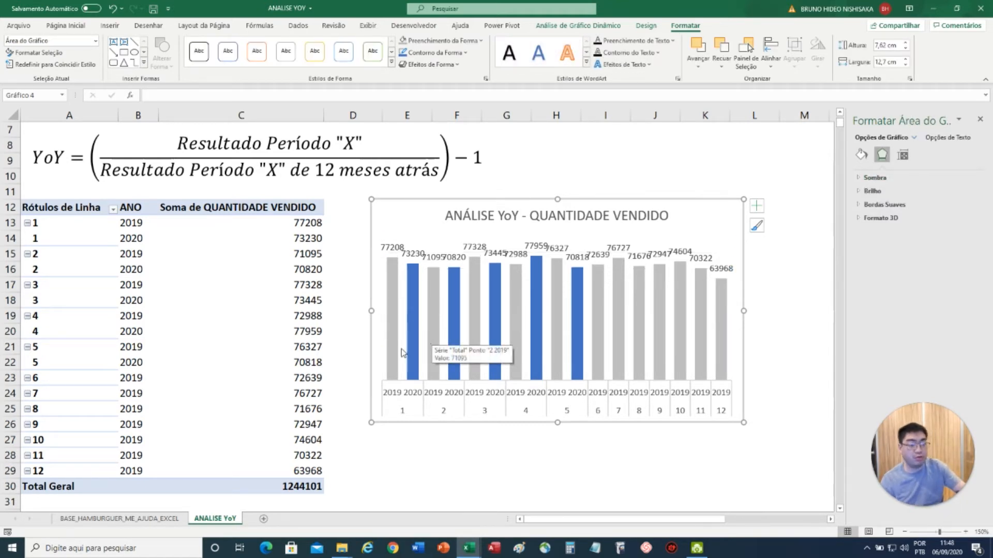
Set the number format of the PivotTable's quantity value field to Número with a thousands separator and 0 decimal places
{"action": "left_click", "coordinate": [289, 222]}
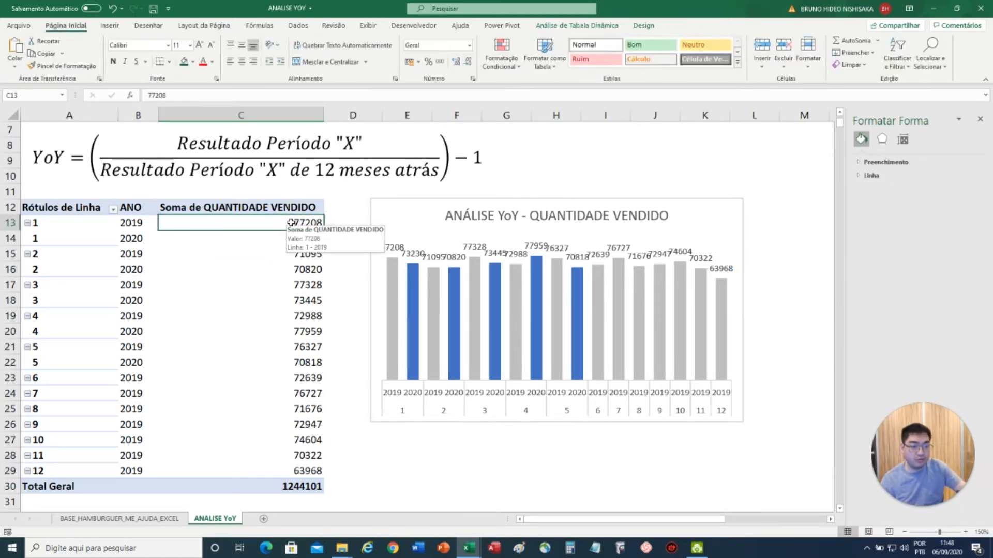
{"action": "right_click", "coordinate": [293, 226]}
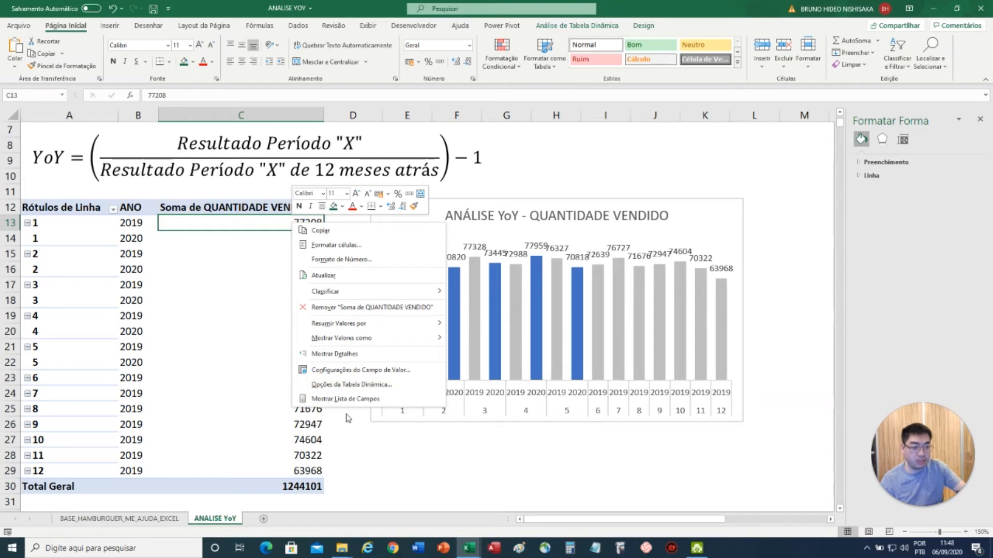
{"action": "left_click", "coordinate": [350, 370]}
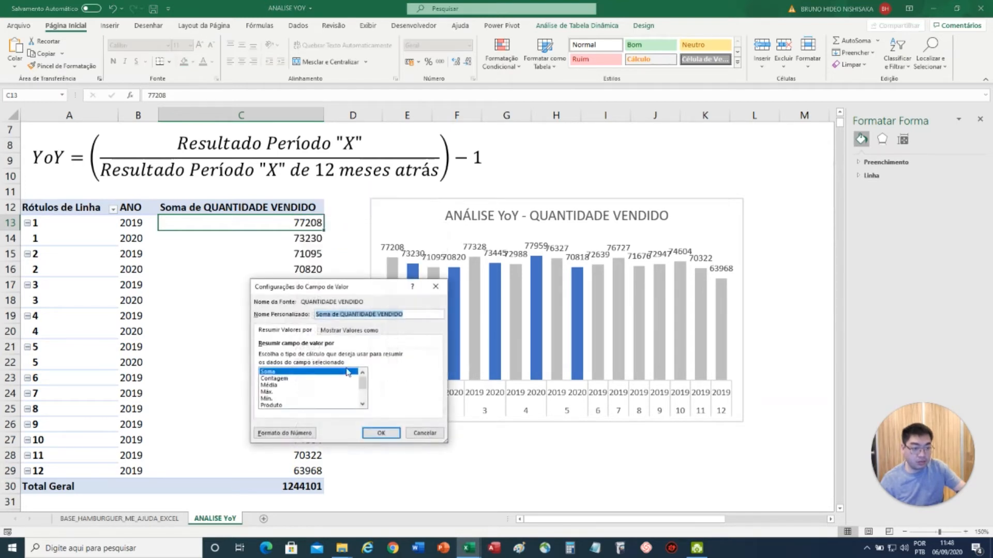
{"action": "left_click", "coordinate": [303, 434]}
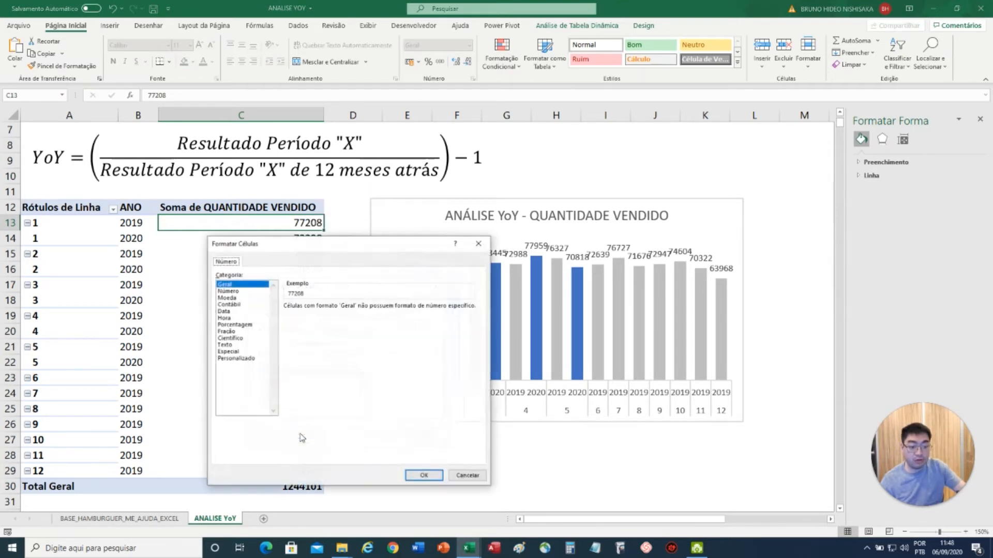
{"action": "left_click", "coordinate": [245, 299]}
{"action": "left_click", "coordinate": [255, 291]}
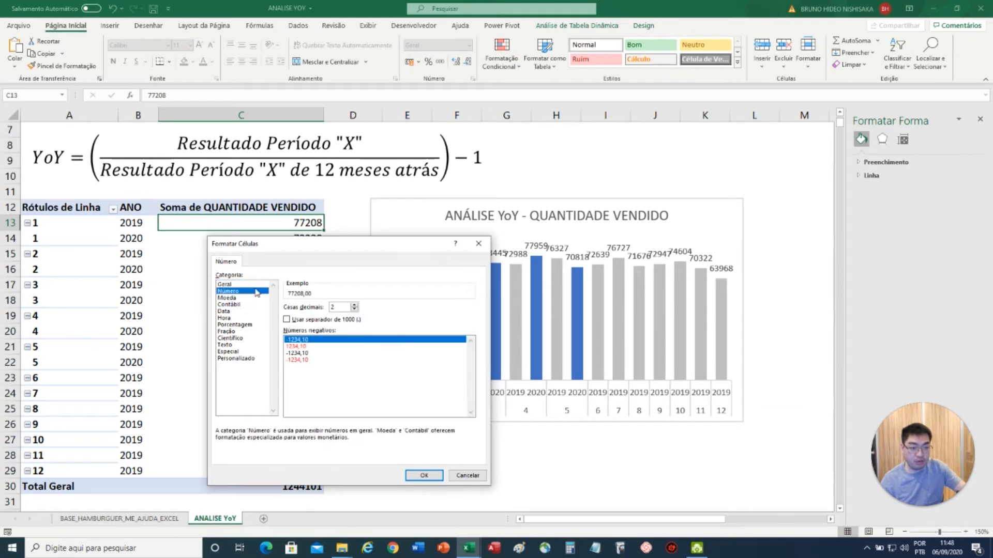
{"action": "left_click", "coordinate": [296, 320]}
{"action": "left_click", "coordinate": [354, 310]}
{"action": "left_click", "coordinate": [354, 310]}
{"action": "left_click", "coordinate": [425, 476]}
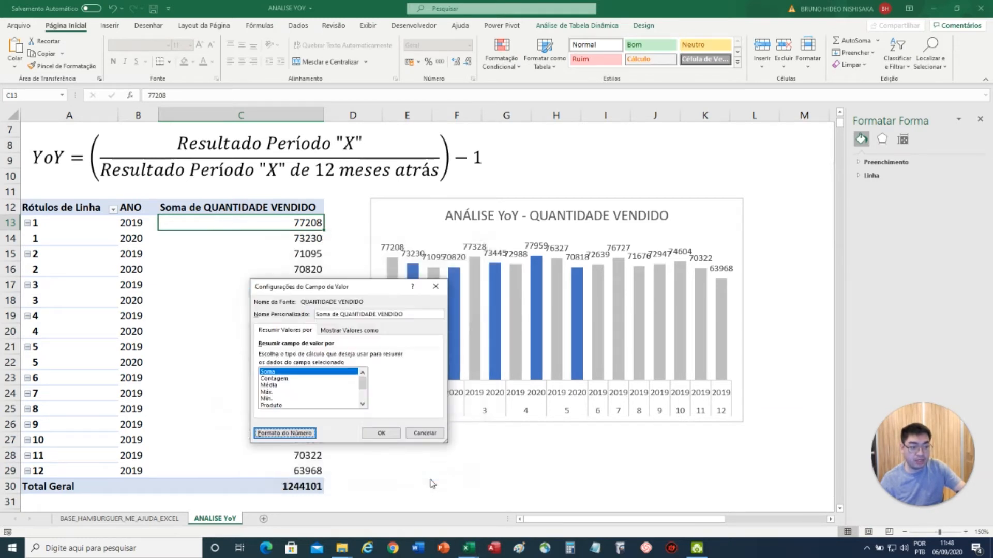
{"action": "left_click", "coordinate": [384, 433]}
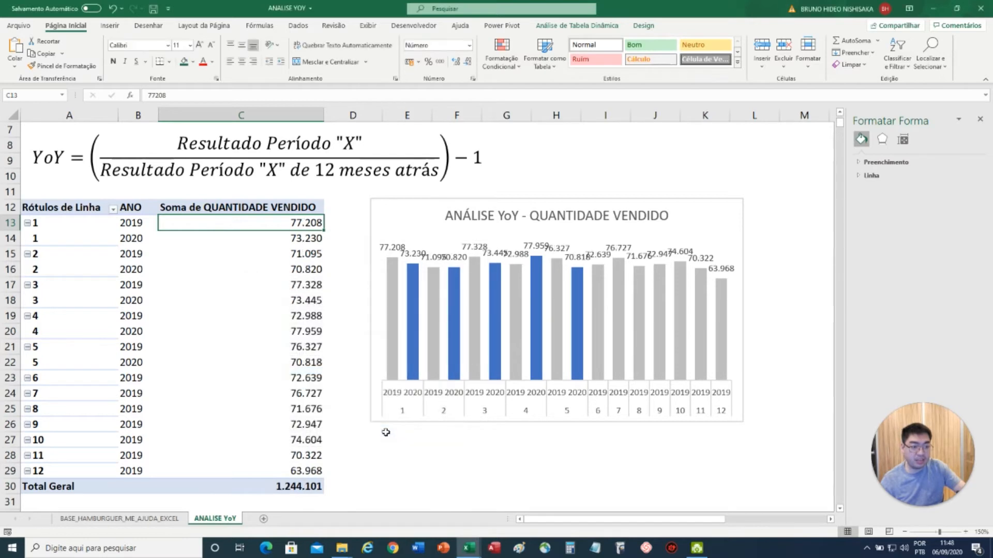
{"action": "left_click", "coordinate": [422, 472]}
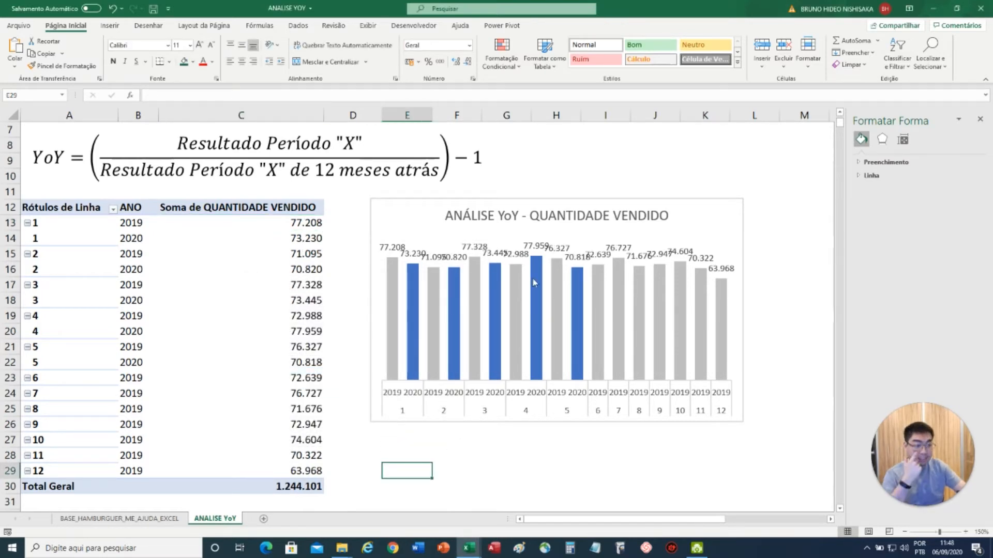
Close the formatting pane and move the chart away from the PivotTable, with its upper-left corner around cell H10
{"action": "left_click_drag", "start_coordinate": [684, 219], "coordinate": [742, 222]}
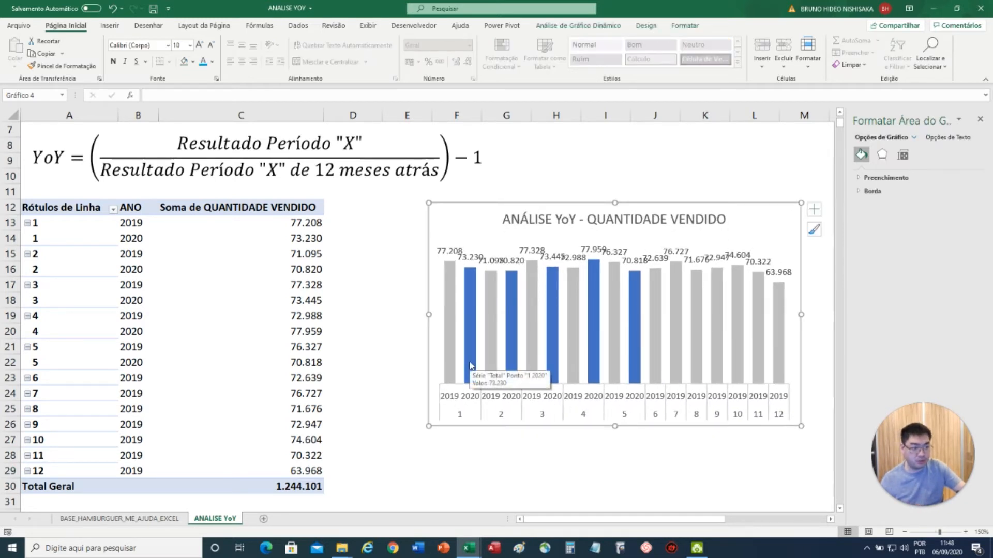
{"action": "mouse_move", "coordinate": [468, 309]}
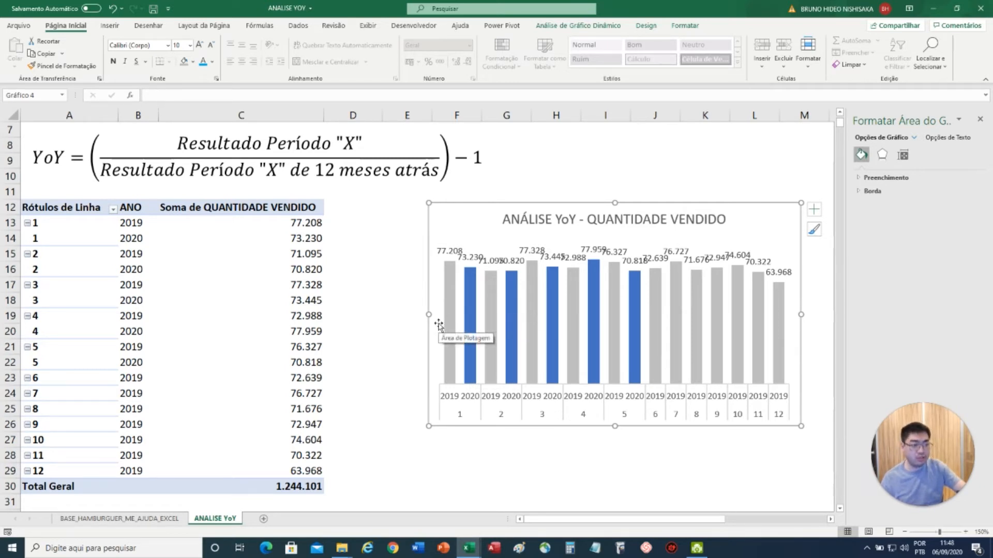
{"action": "mouse_move", "coordinate": [476, 339]}
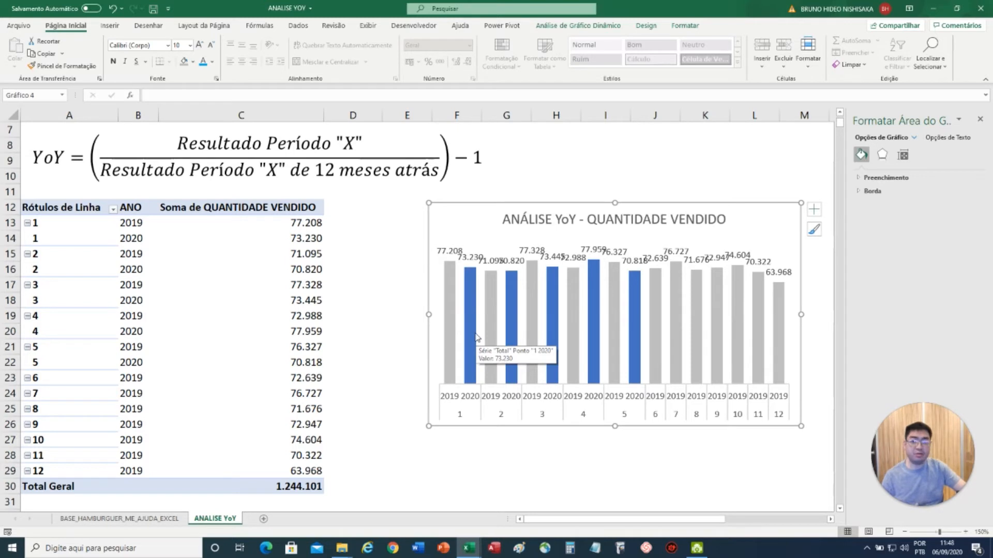
{"action": "left_click_drag", "start_coordinate": [476, 213], "coordinate": [494, 213]}
{"action": "left_click", "coordinate": [980, 119]}
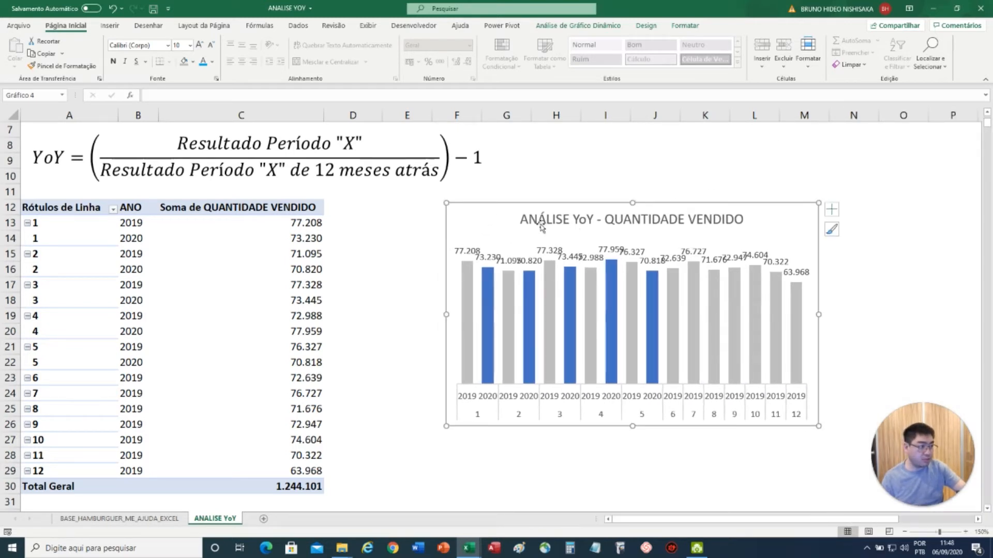
{"action": "left_click_drag", "start_coordinate": [505, 213], "coordinate": [620, 178]}
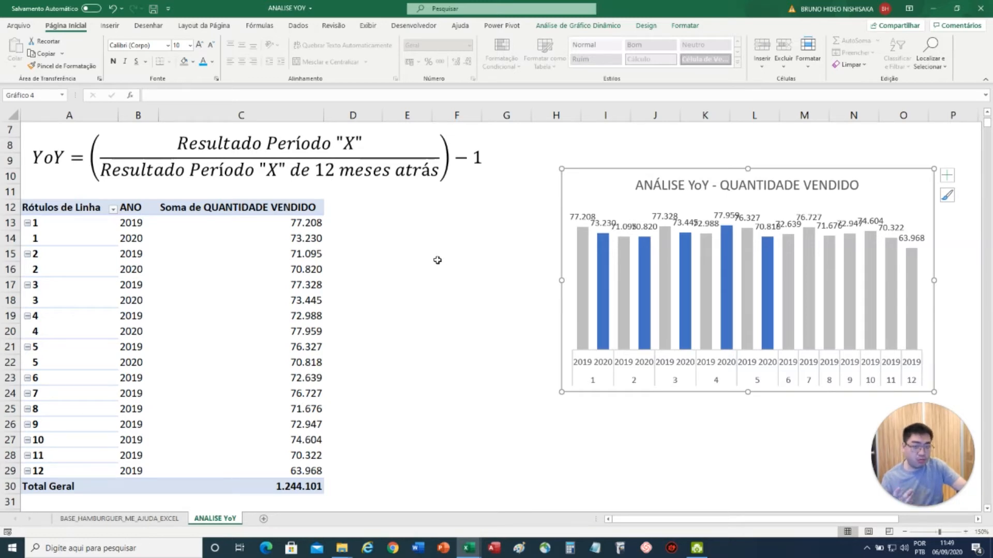
Start a SE formula in D14 that tests B14=2019 and returns empty text ("") when true
{"action": "left_click", "coordinate": [414, 173]}
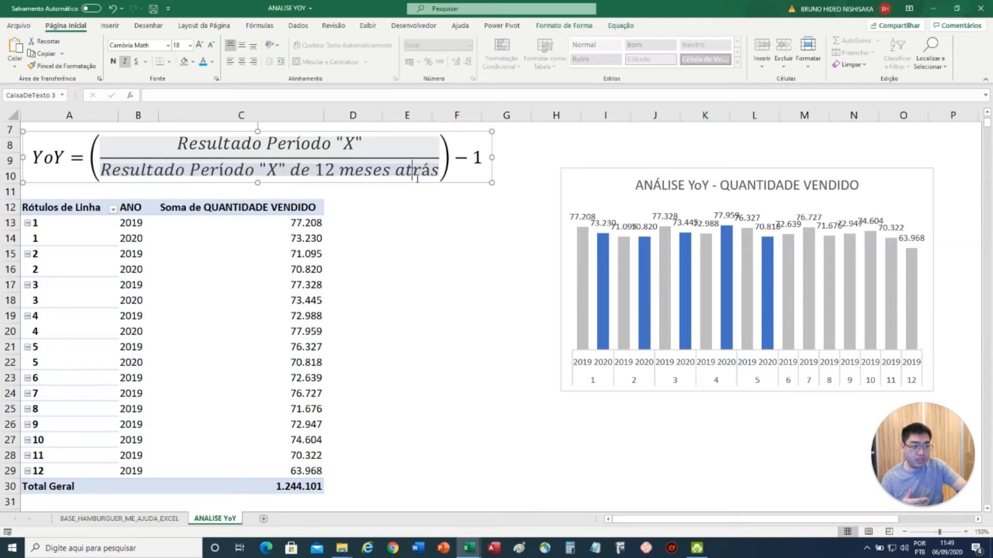
{"action": "left_click", "coordinate": [469, 186]}
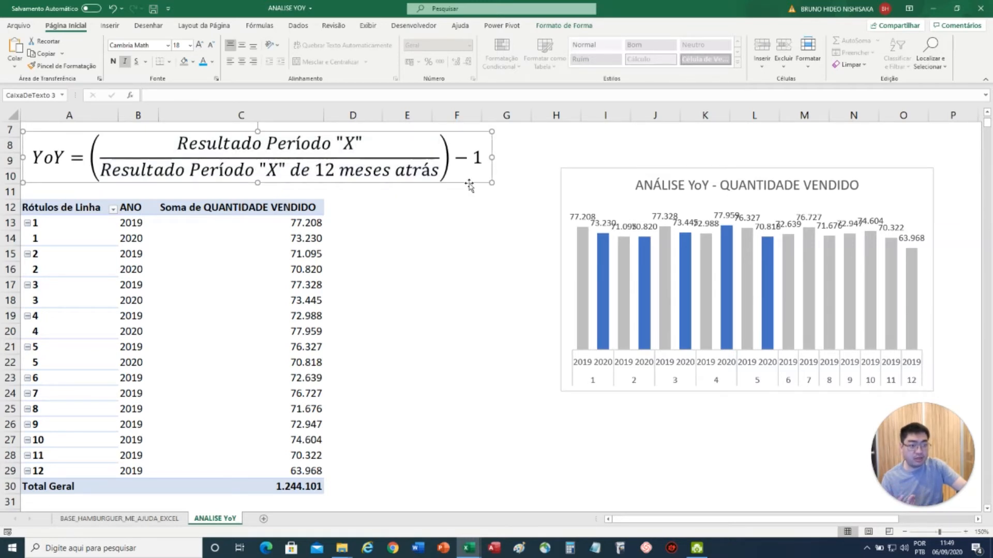
{"action": "left_click", "coordinate": [344, 238]}
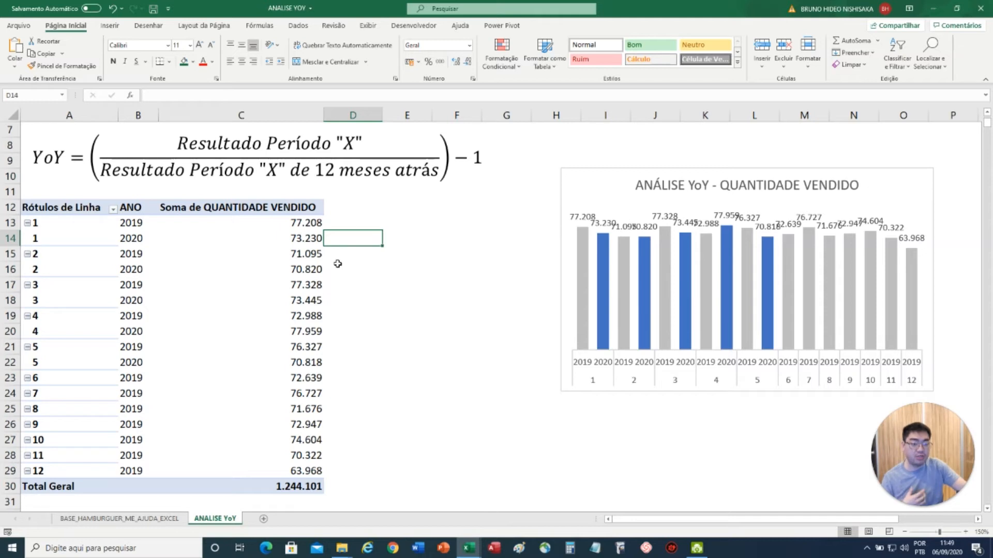
{"action": "type", "text": "="}
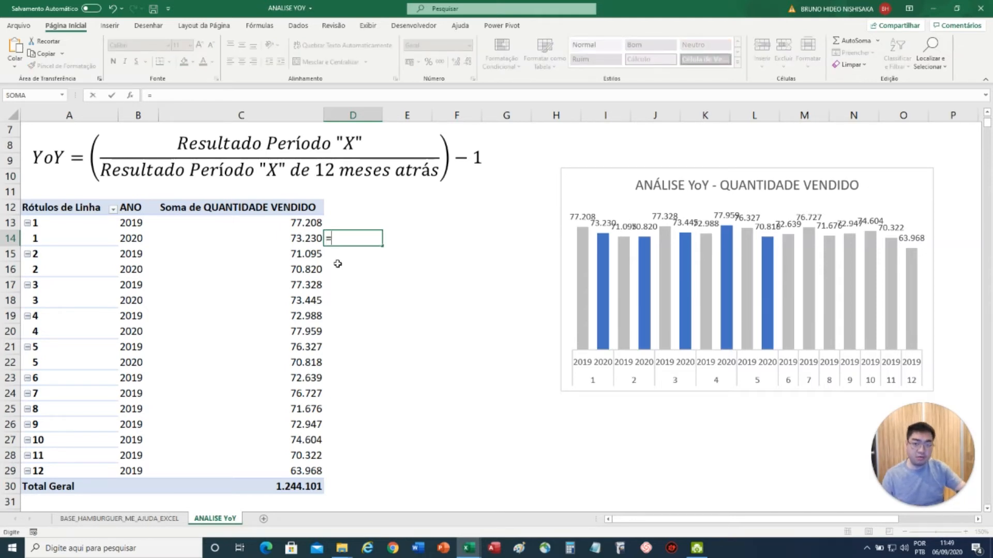
{"action": "type", "text": "SE("}
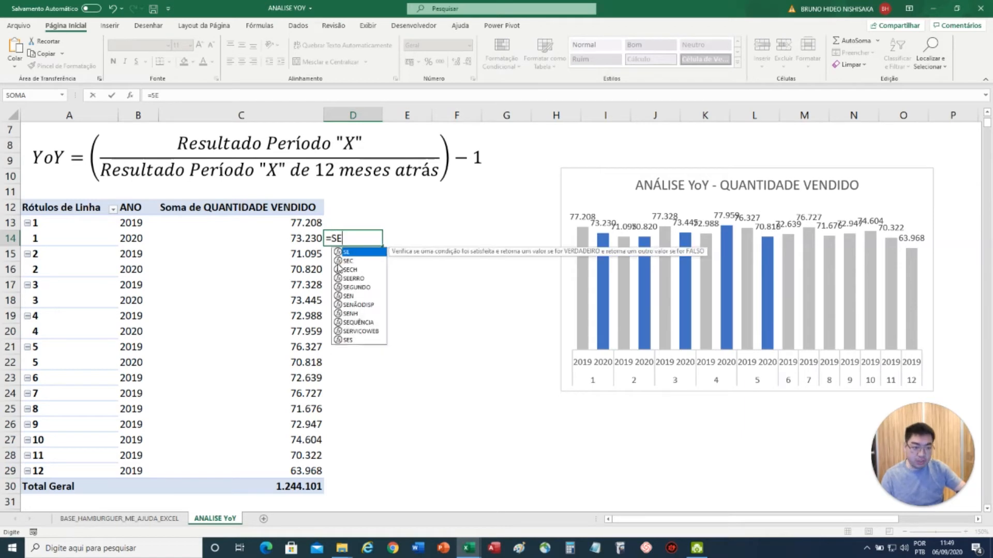
{"action": "left_click", "coordinate": [130, 236]}
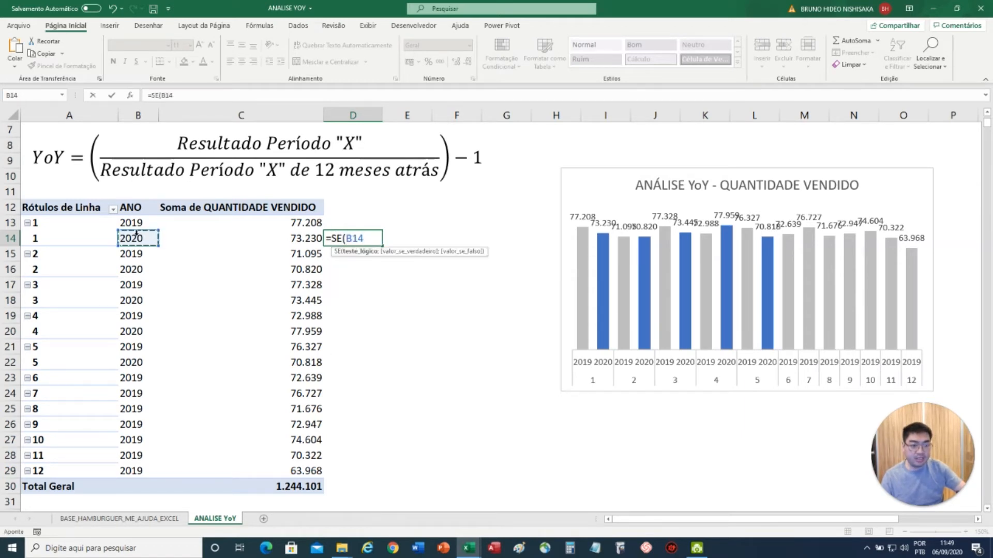
{"action": "type", "text": "="}
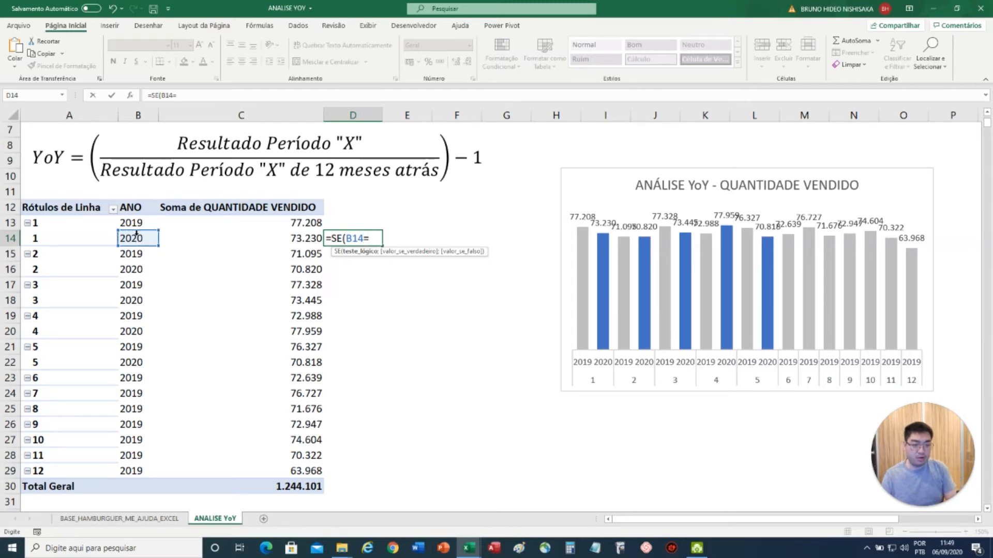
{"action": "type", "text": "2019"}
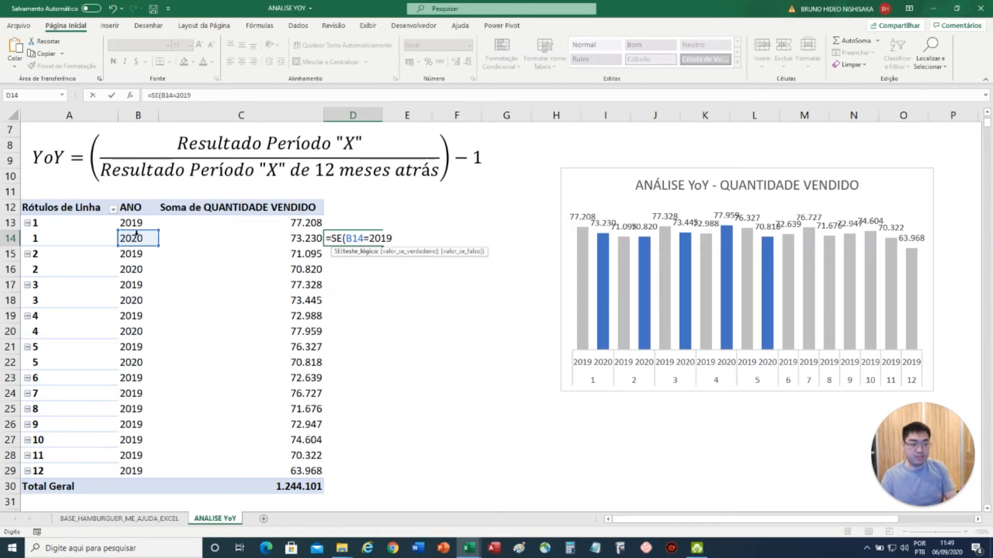
{"action": "type", "text": ";"}
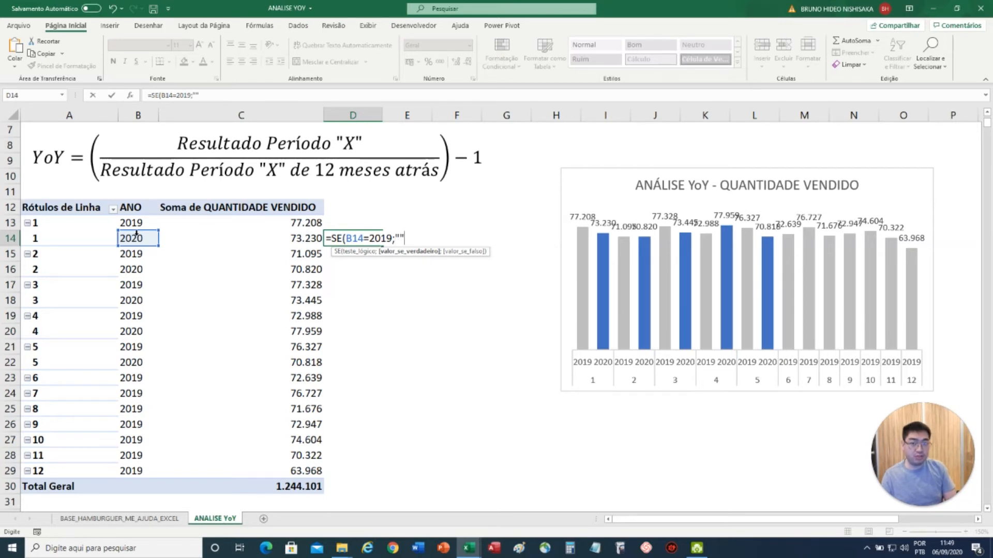
{"action": "type", "text": "\"\";"}
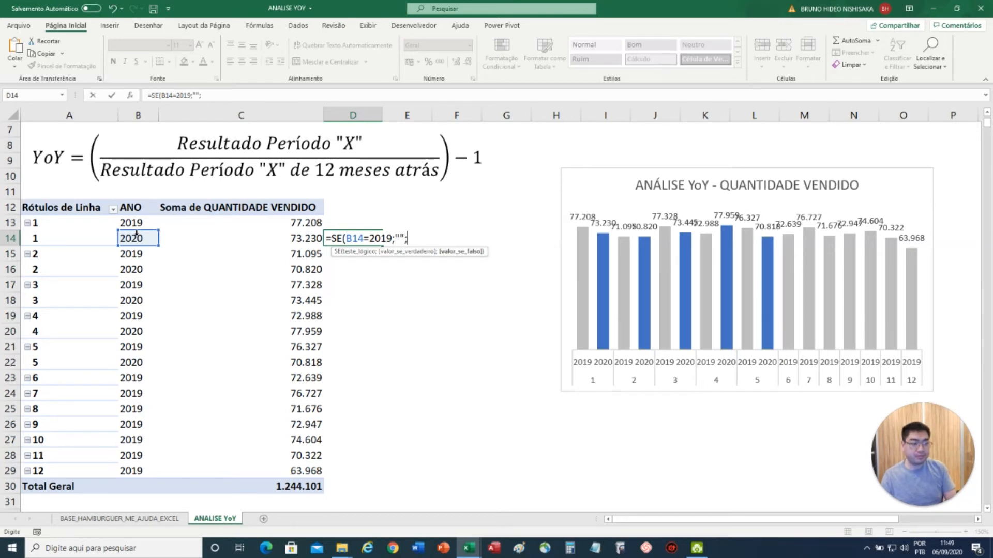
Move the chart to around cell I17 to clear row 14, and reopen D14's SE formula with its closing parenthesis removed
{"action": "left_click", "coordinate": [601, 182]}
{"action": "left_click_drag", "start_coordinate": [602, 182], "coordinate": [641, 300]}
{"action": "left_click", "coordinate": [353, 238]}
{"action": "left_click", "coordinate": [218, 96]}
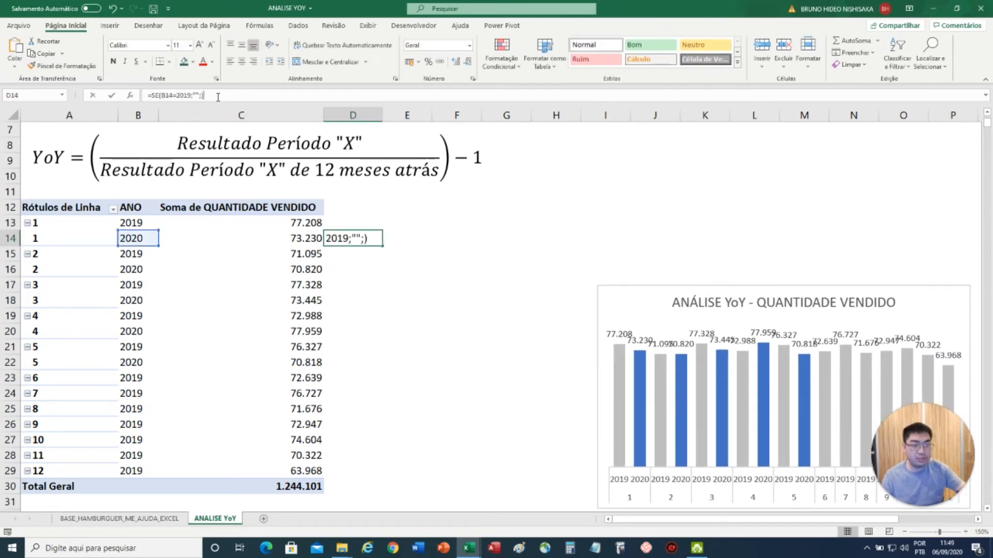
{"action": "key", "text": "BackSpace"}
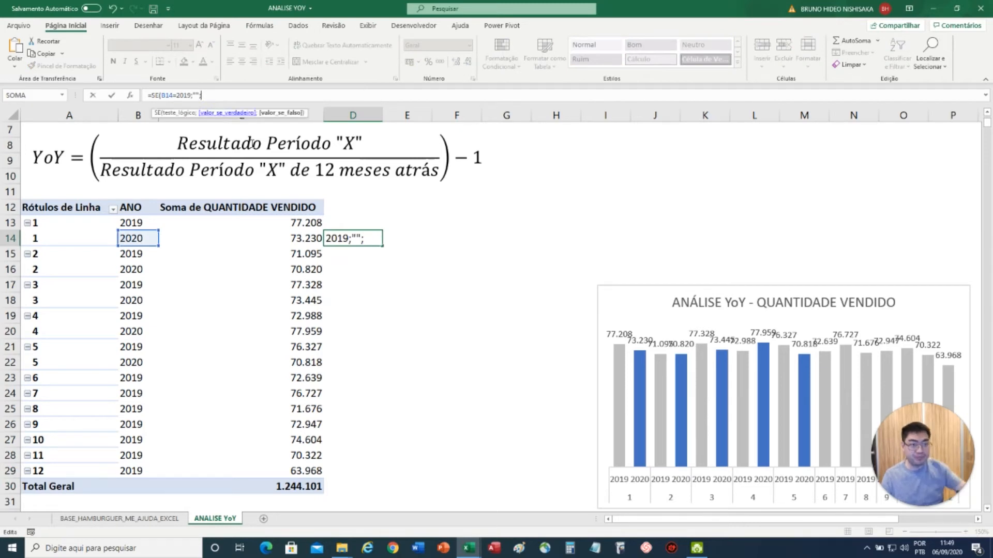
{"action": "left_click", "coordinate": [376, 240]}
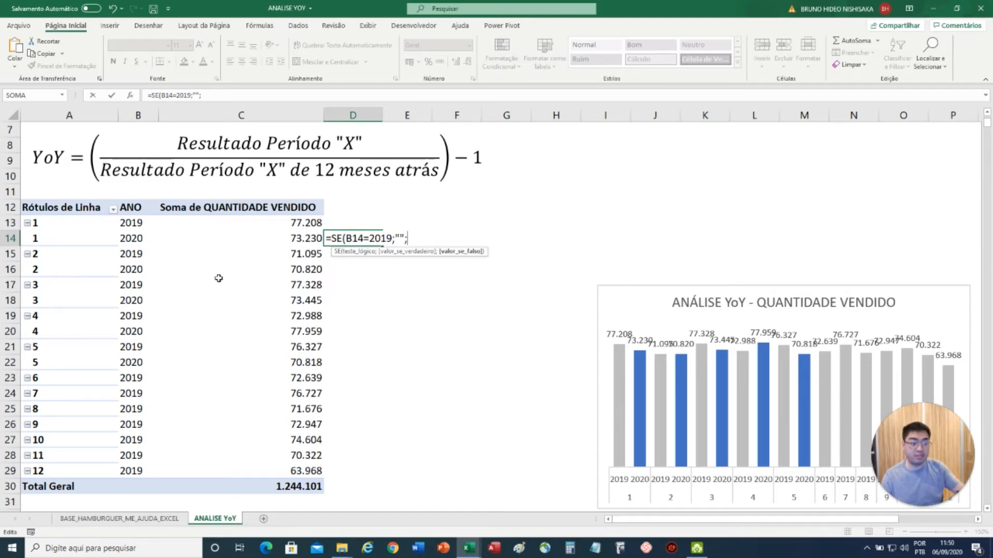
Add C14's INFODADOSTABELADINÂMICA reference as the false result in D14's formula, replacing its fixed month item with A14
{"action": "left_click", "coordinate": [277, 239]}
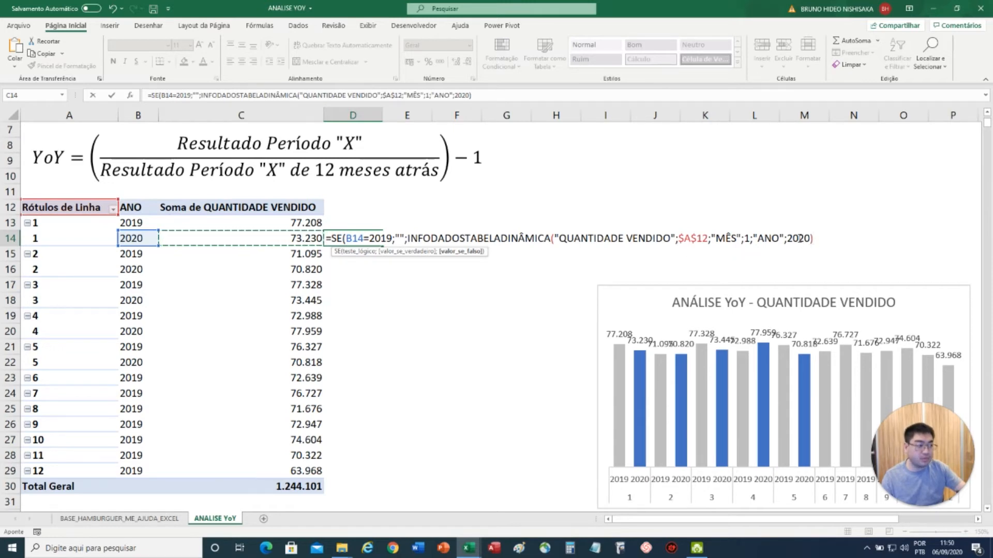
{"action": "left_click", "coordinate": [750, 238]}
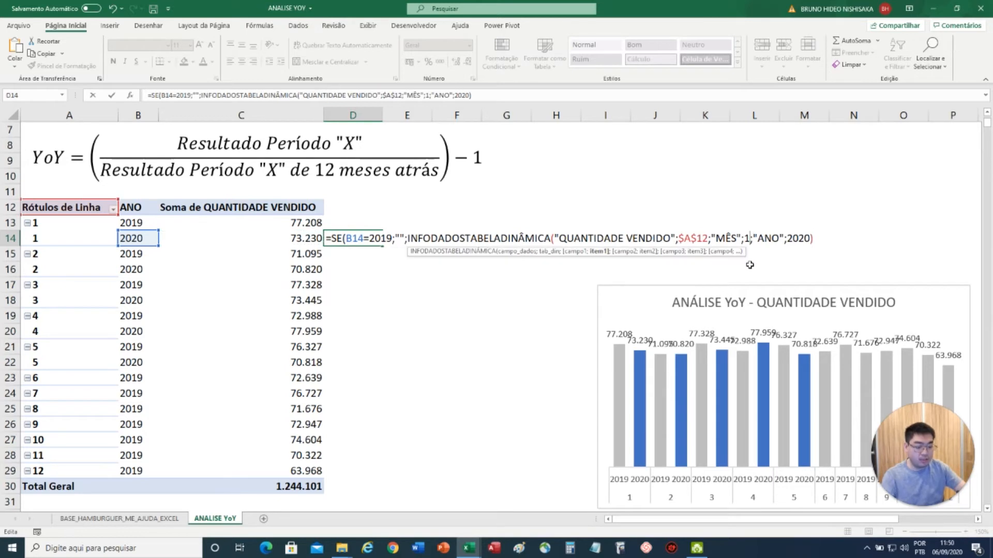
{"action": "key", "text": "BackSpace"}
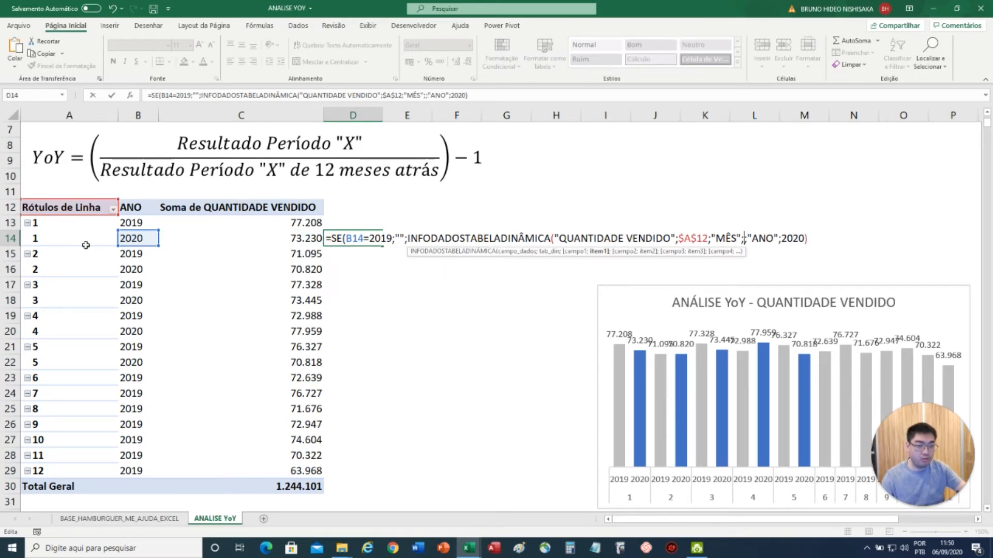
{"action": "left_click", "coordinate": [81, 240]}
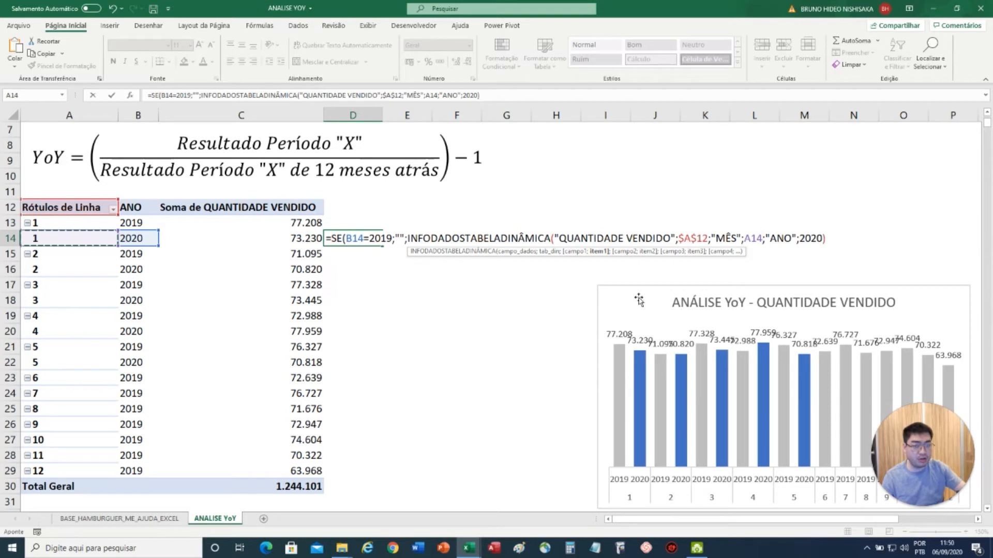
{"action": "left_click", "coordinate": [840, 233]}
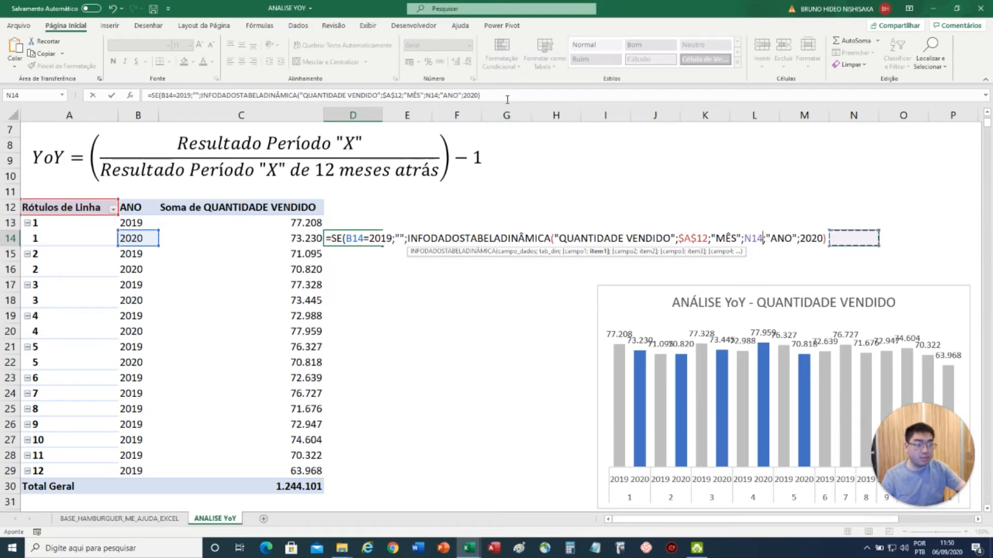
{"action": "key", "text": "BackSpace"}
{"action": "key", "text": "BackSpace"}
{"action": "key", "text": "BackSpace"}
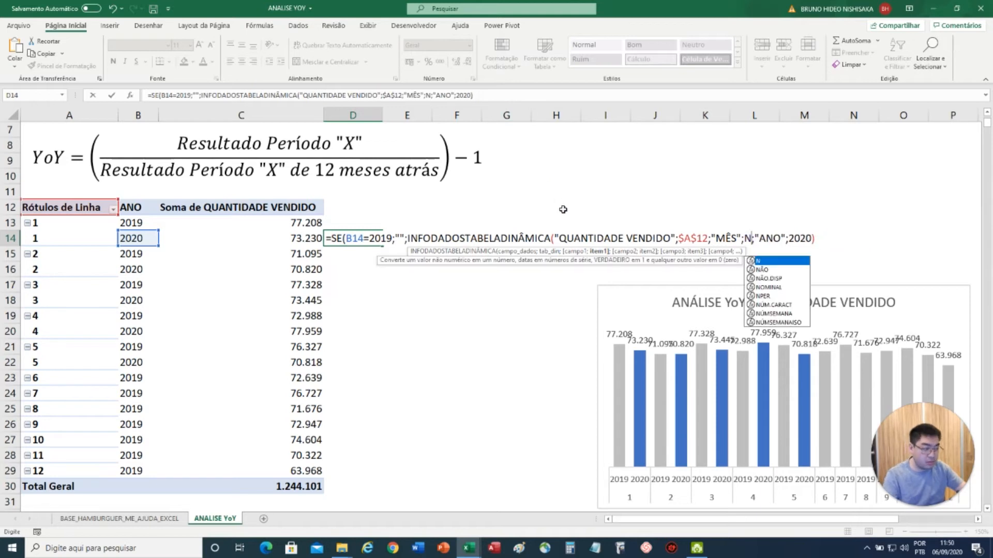
{"action": "left_click", "coordinate": [58, 237]}
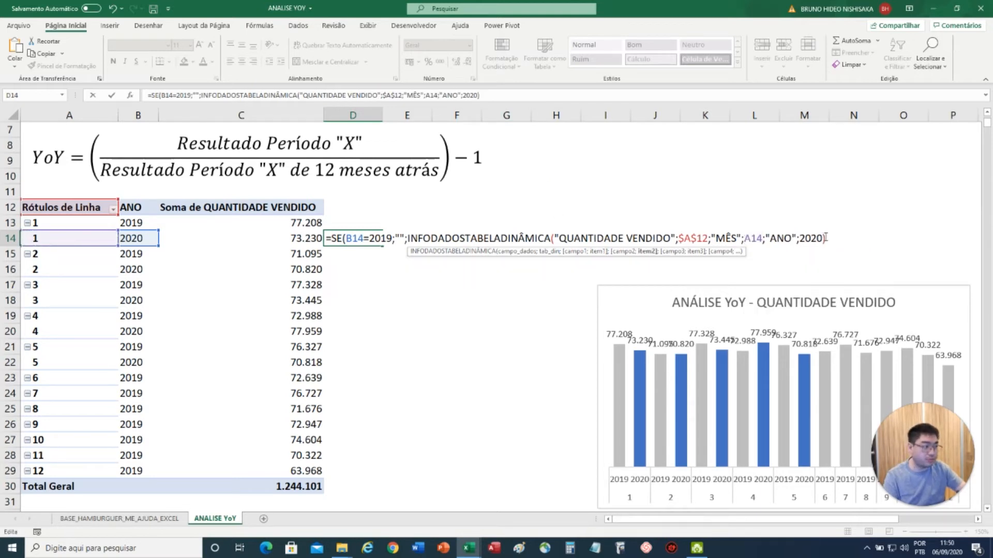
Divide by C13's INFODADOSTABELADINÂMICA reference in the D14 formula, replacing its fixed month item with A13
{"action": "left_click", "coordinate": [484, 95]}
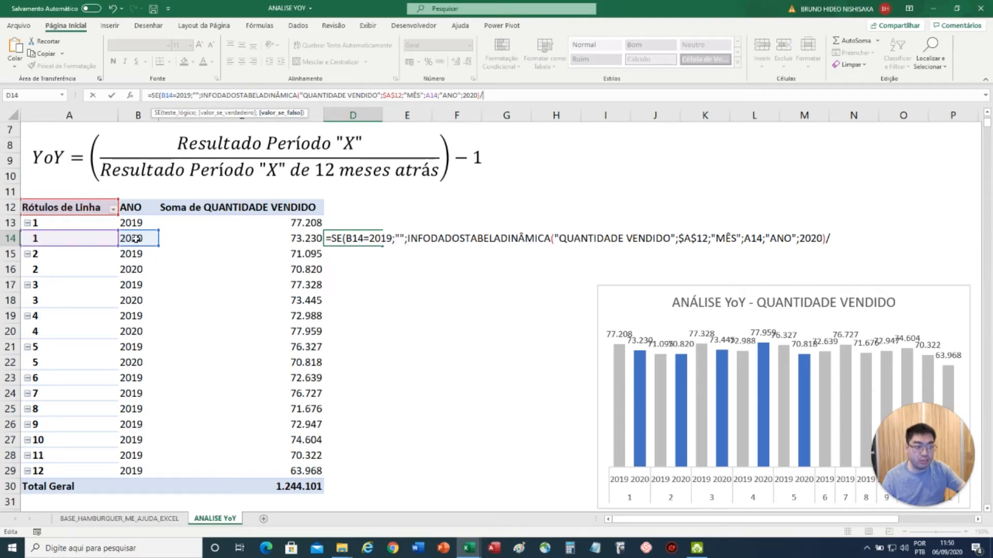
{"action": "left_click", "coordinate": [282, 223]}
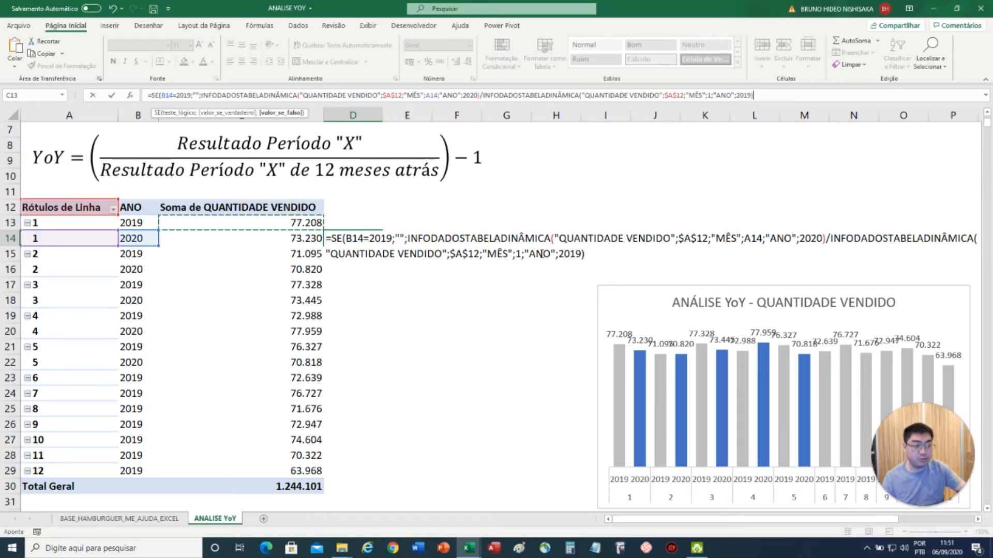
{"action": "left_click", "coordinate": [522, 255]}
{"action": "key", "text": "BackSpace"}
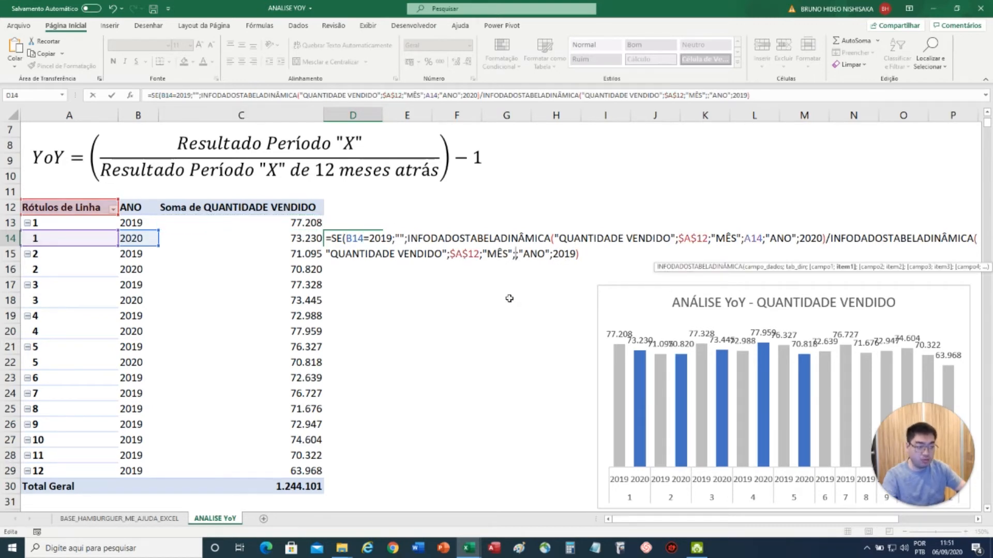
{"action": "left_click", "coordinate": [66, 222]}
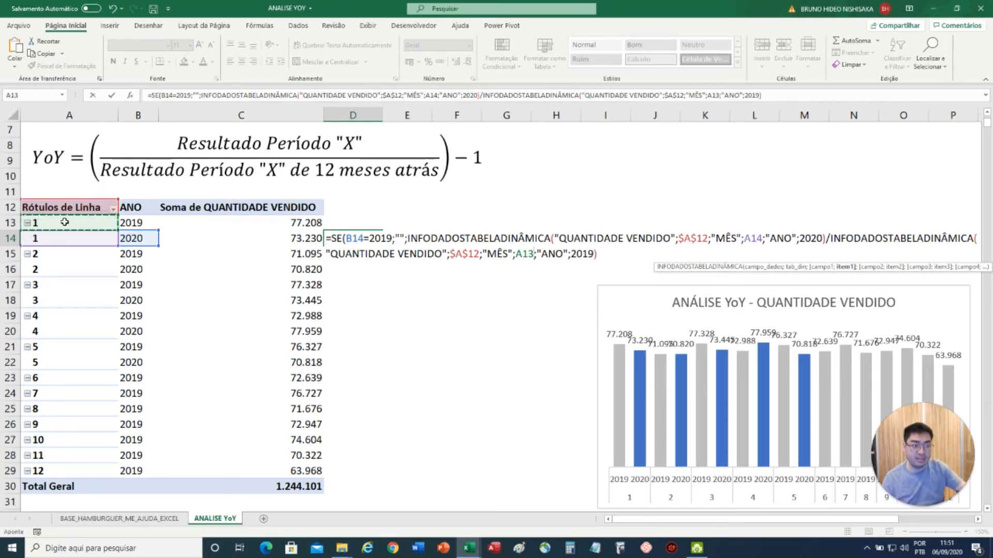
Subtract 1 from the quotient in D14's formula, close the SE function and commit the formula
{"action": "left_click", "coordinate": [610, 254]}
{"action": "type", "text": "-1"}
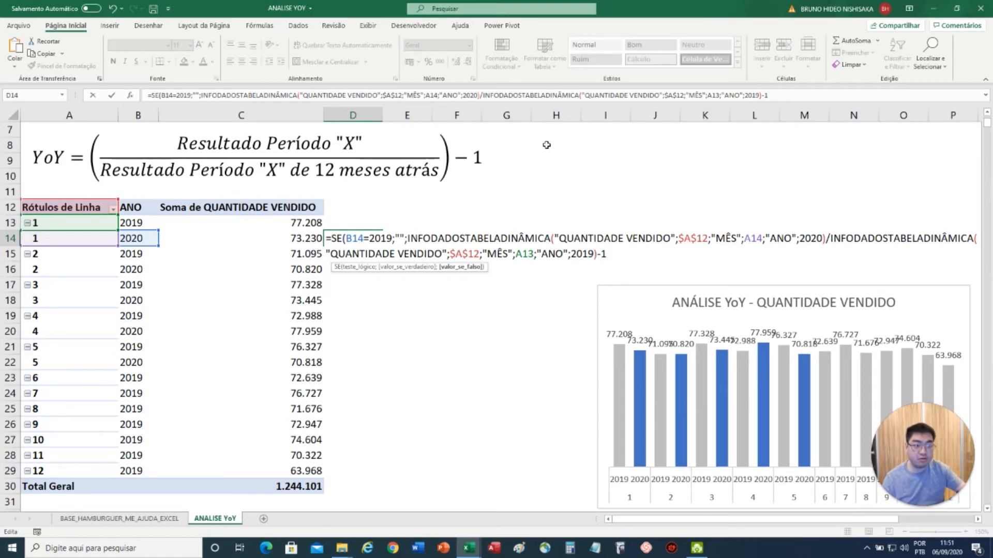
{"action": "type", "text": ")"}
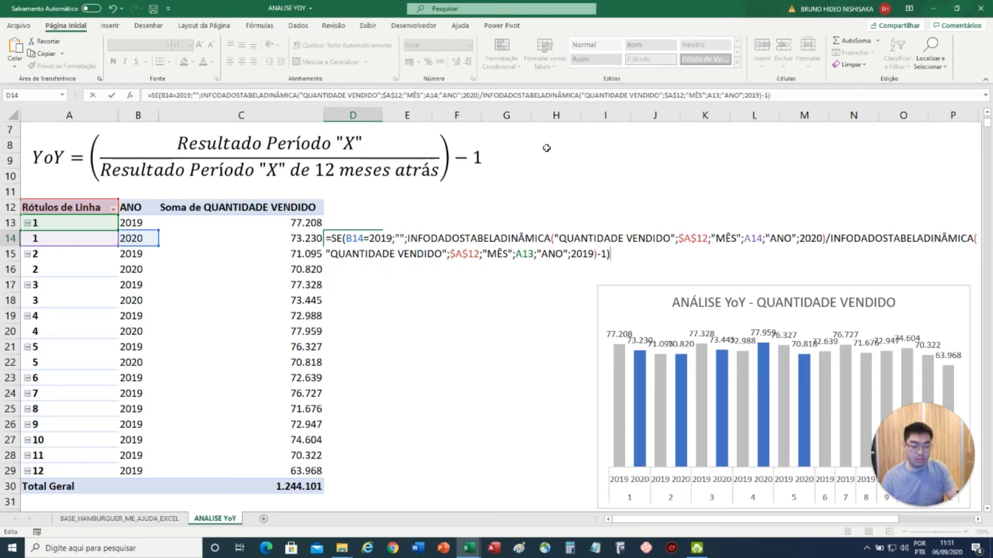
{"action": "key", "text": "Return"}
{"action": "key", "text": "Up"}
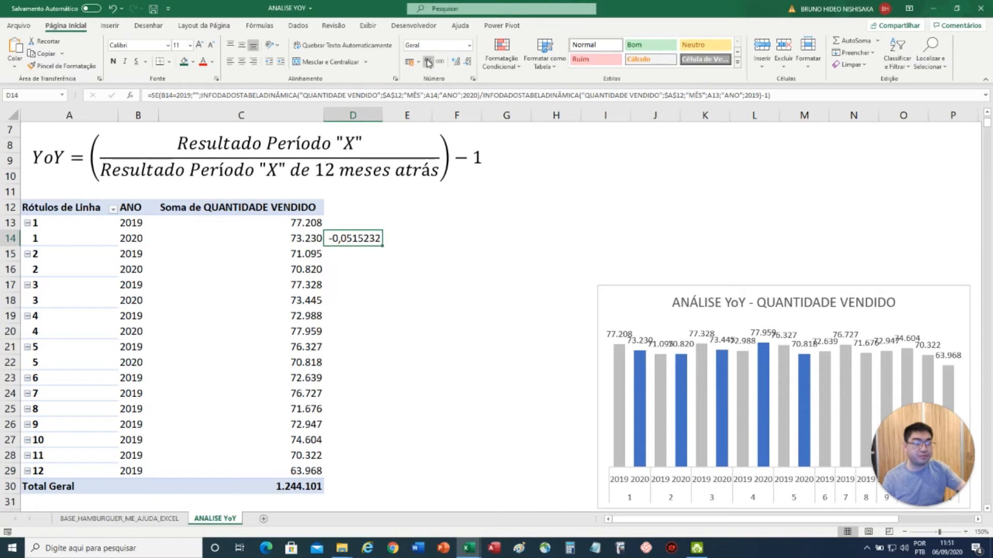
Format D14 as a percentage and copy it to D15:D29 and D13
{"action": "left_click", "coordinate": [428, 62]}
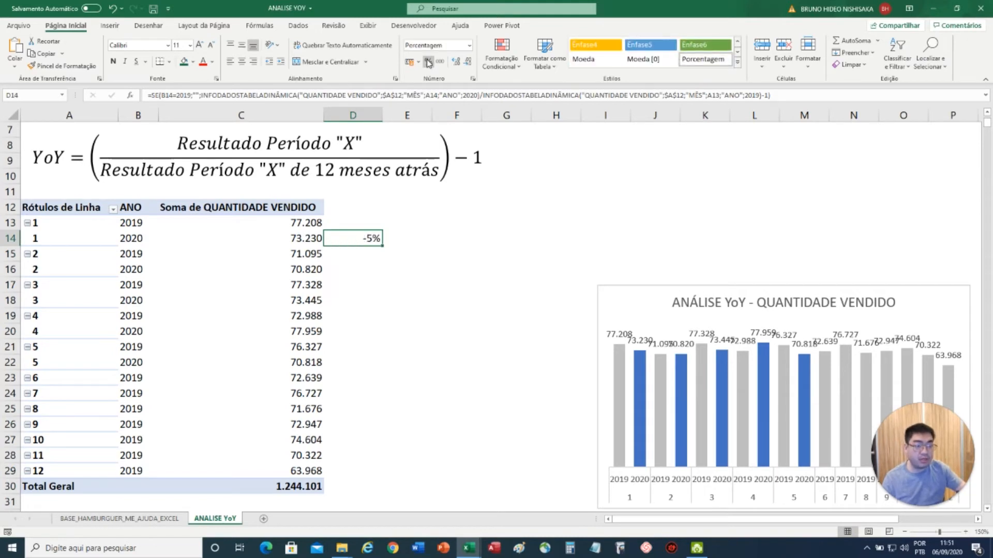
{"action": "key", "text": "ctrl+c"}
{"action": "left_click", "coordinate": [377, 252]}
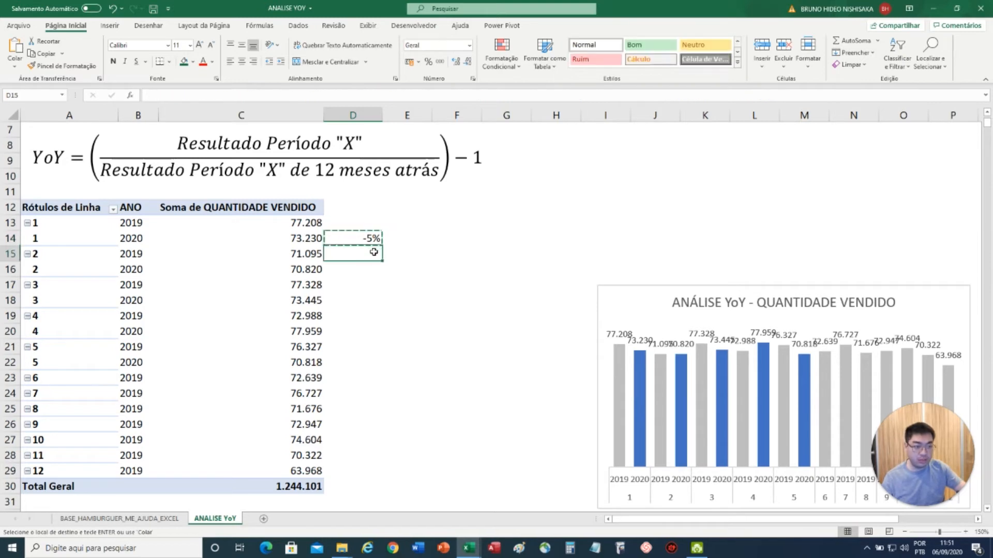
{"action": "left_click", "coordinate": [356, 463], "text": "shift"}
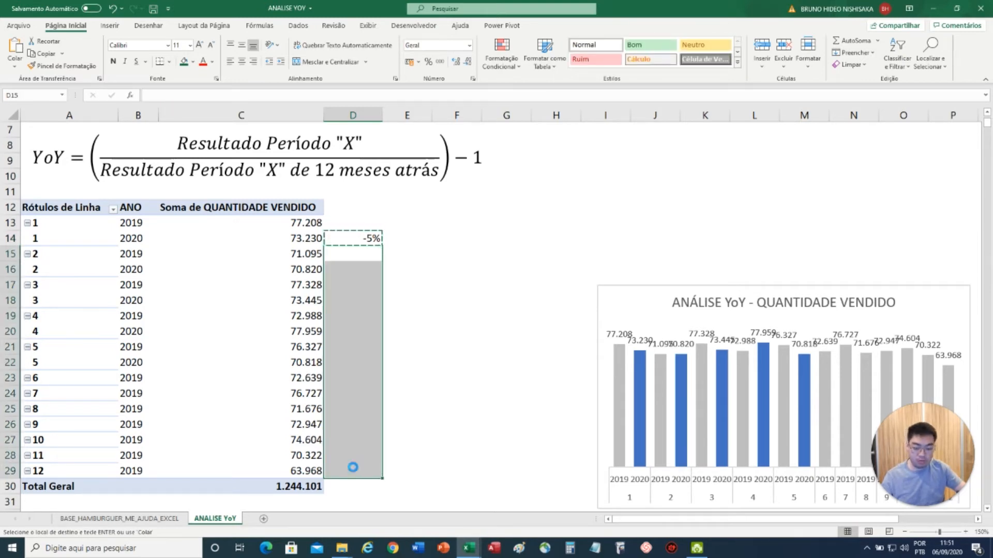
{"action": "key", "text": "ctrl+v"}
{"action": "left_click", "coordinate": [359, 241]}
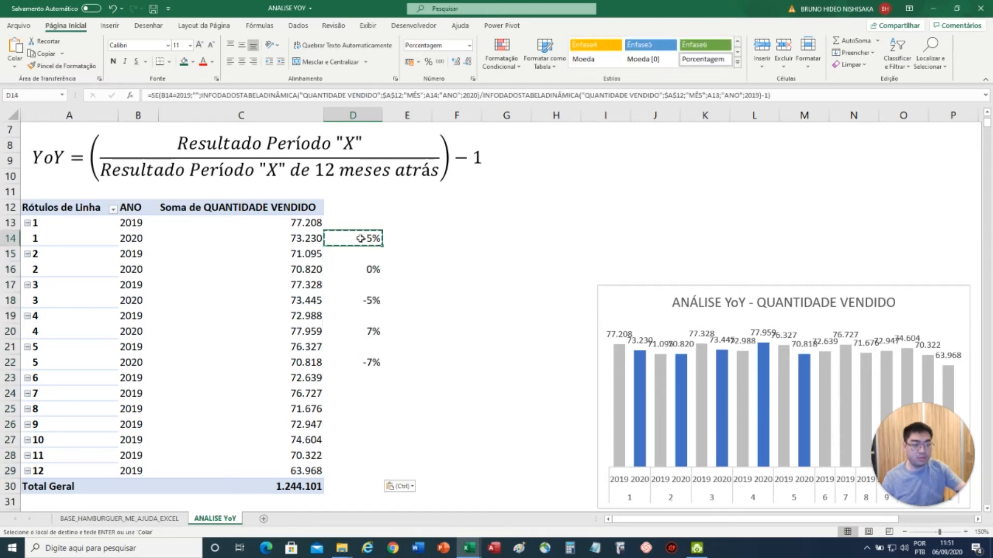
{"action": "left_click", "coordinate": [353, 224]}
{"action": "key", "text": "ctrl+v"}
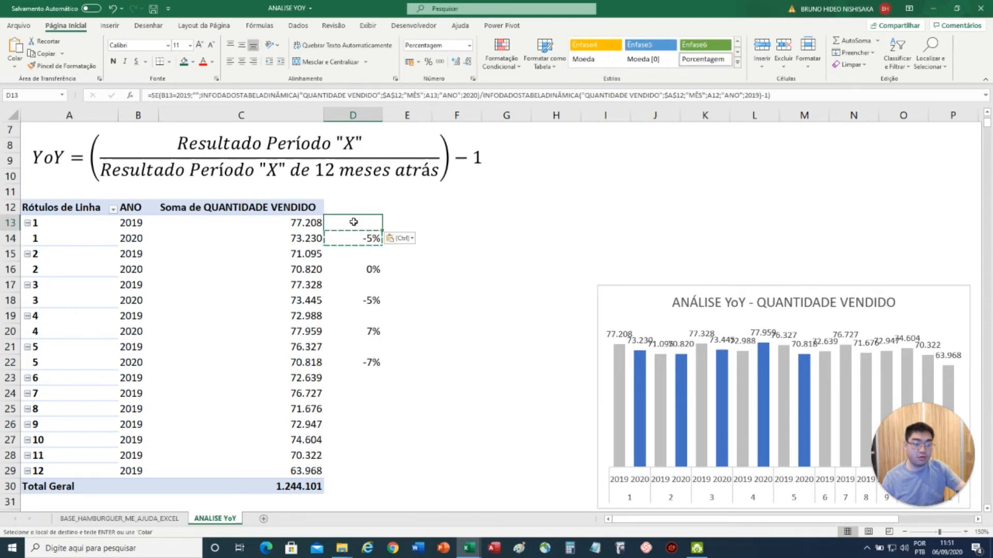
Set the YoY percentages in D13:D29 to one decimal place
{"action": "left_click_drag", "start_coordinate": [377, 226], "coordinate": [374, 469]}
{"action": "left_click", "coordinate": [456, 61]}
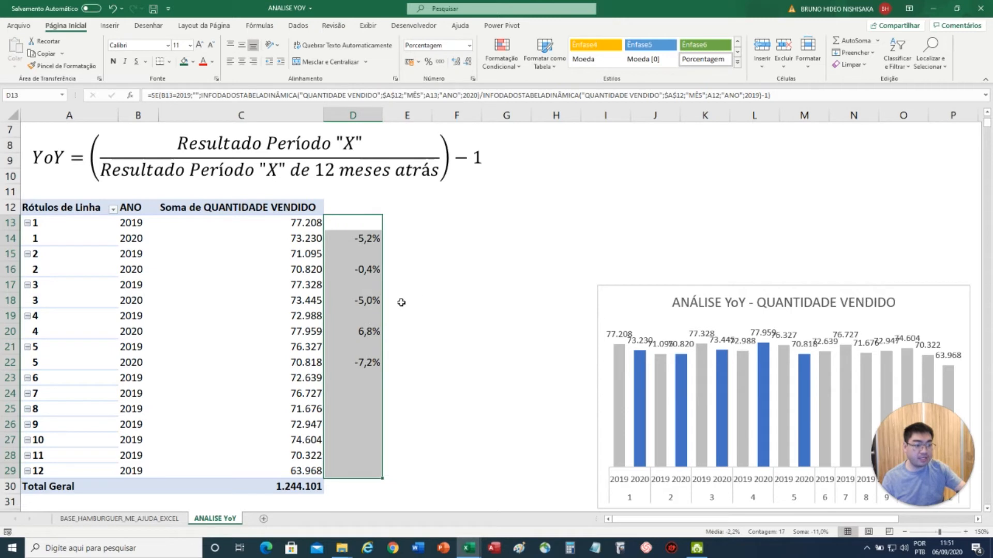
{"action": "left_click", "coordinate": [412, 276]}
{"action": "left_click", "coordinate": [435, 271]}
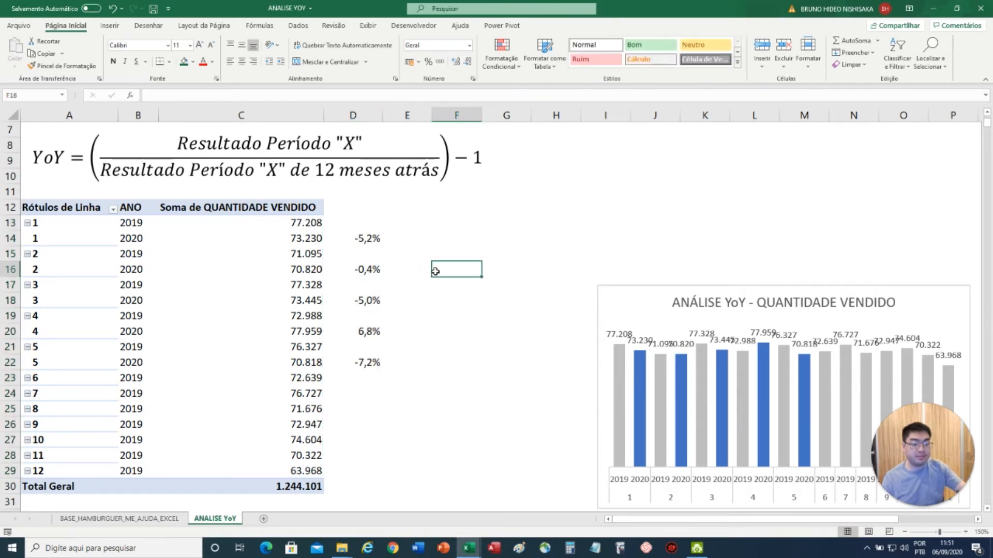
{"action": "left_click", "coordinate": [362, 240]}
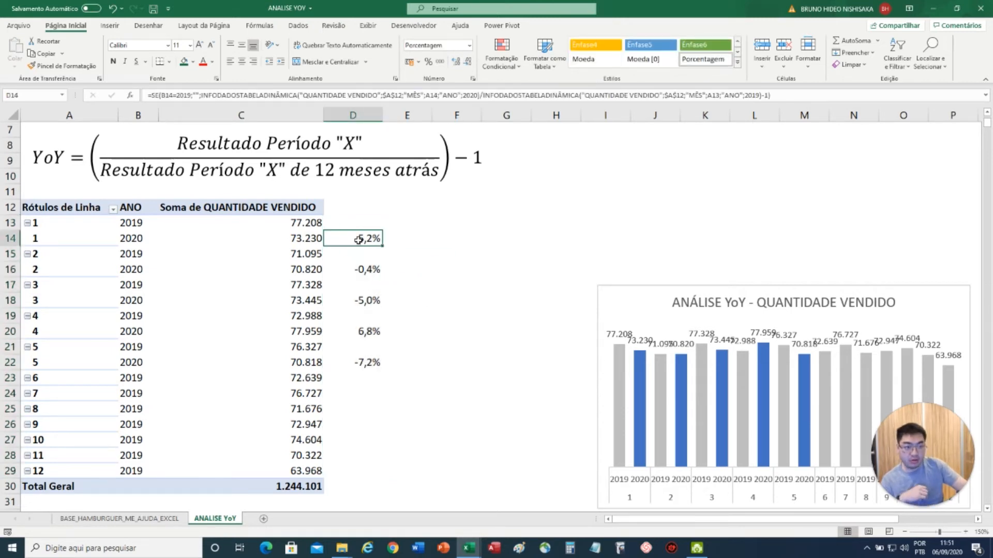
Compare the 2019 and 2020 quantities of months 1 to 5 with their YoY percentages in column D
{"action": "left_click_drag", "start_coordinate": [73, 239], "coordinate": [296, 220]}
{"action": "left_click", "coordinate": [311, 233]}
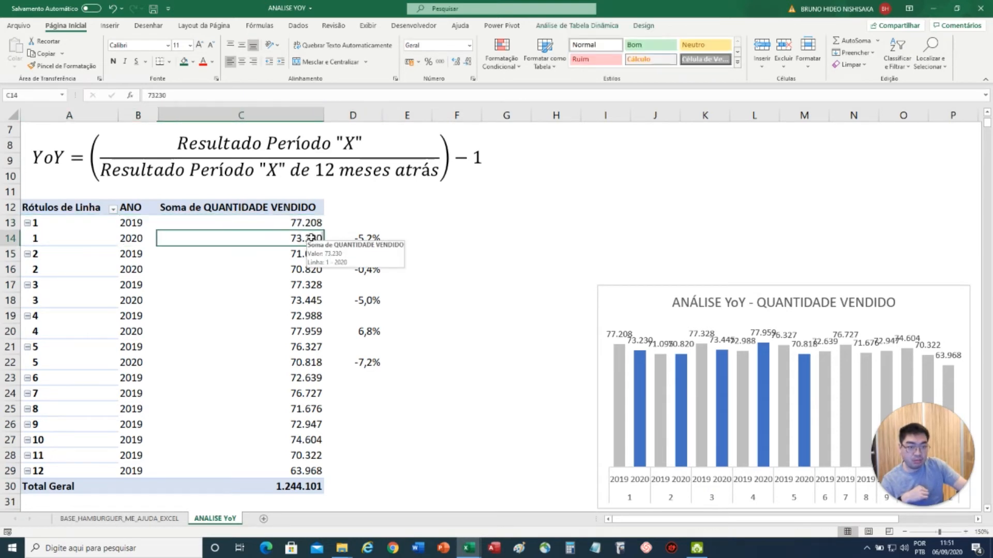
{"action": "left_click", "coordinate": [310, 223]}
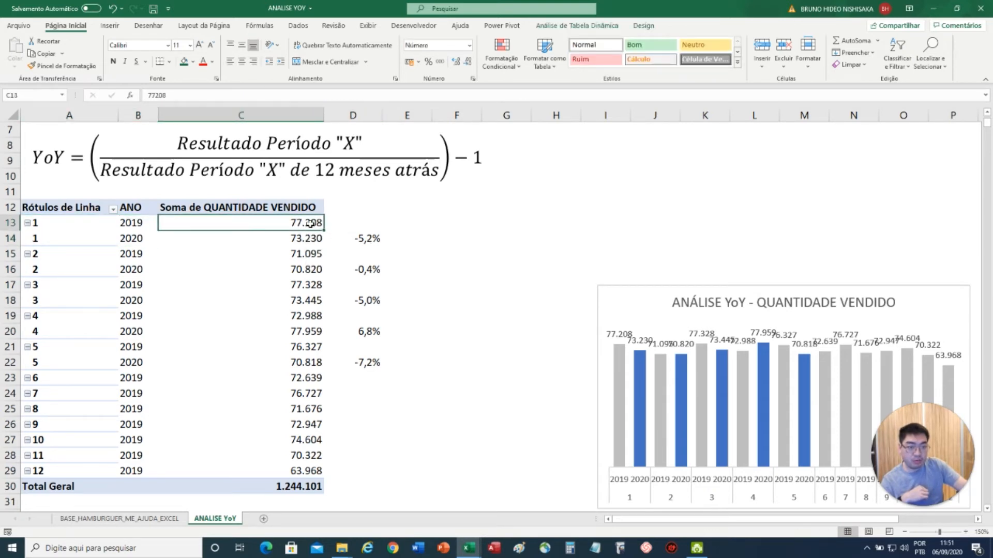
{"action": "left_click", "coordinate": [362, 239]}
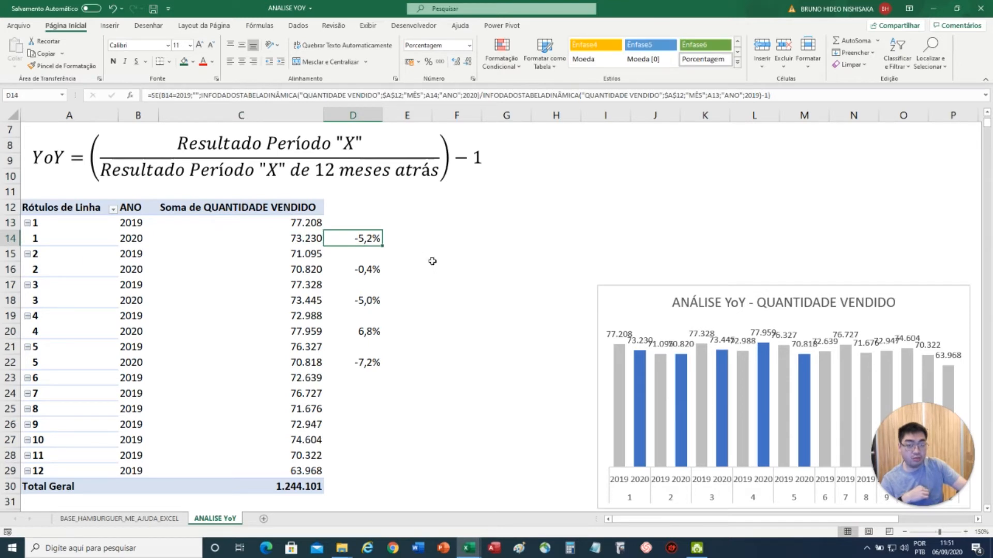
{"action": "left_click", "coordinate": [368, 269]}
{"action": "left_click", "coordinate": [285, 269]}
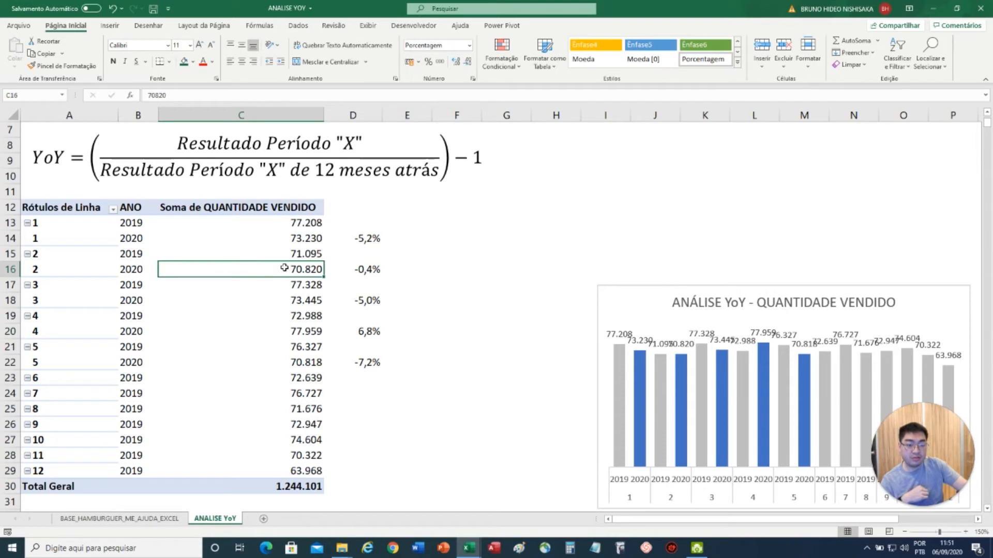
{"action": "left_click_drag", "start_coordinate": [285, 268], "coordinate": [291, 253]}
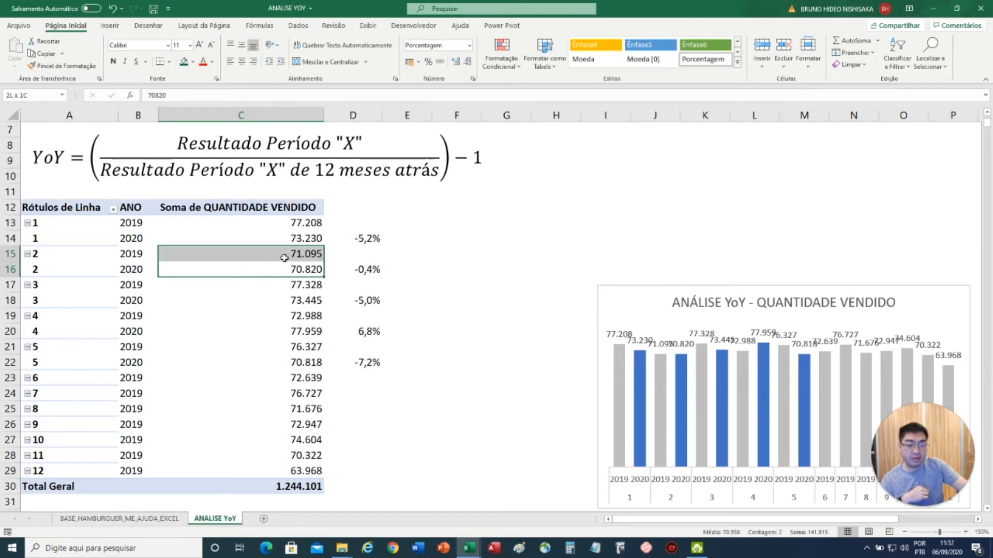
{"action": "left_click", "coordinate": [355, 270]}
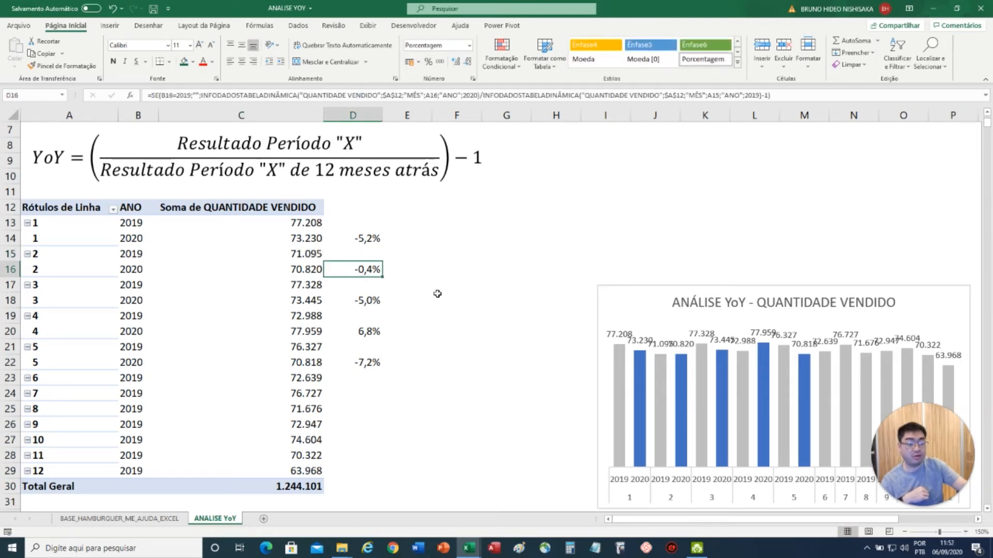
{"action": "left_click_drag", "start_coordinate": [302, 303], "coordinate": [302, 288]}
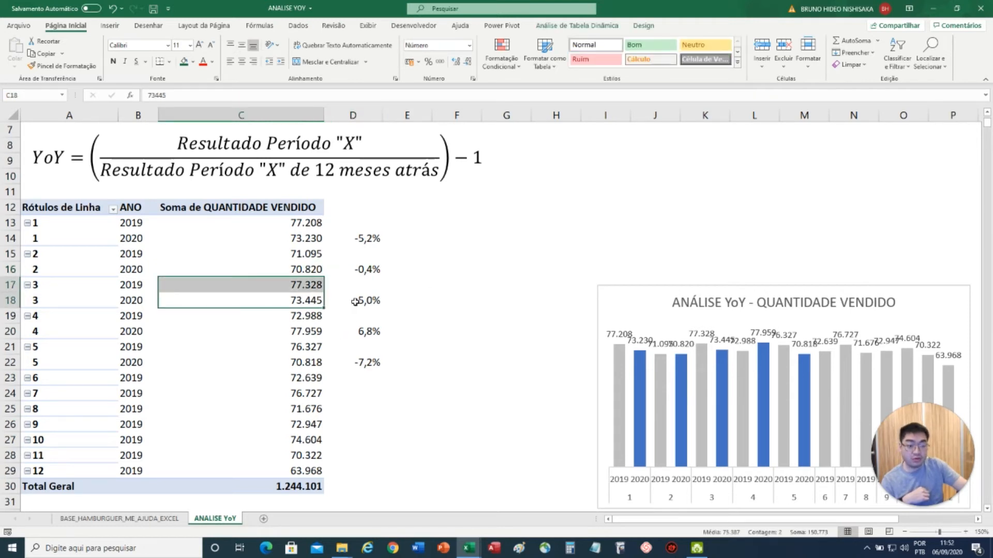
{"action": "left_click", "coordinate": [374, 301]}
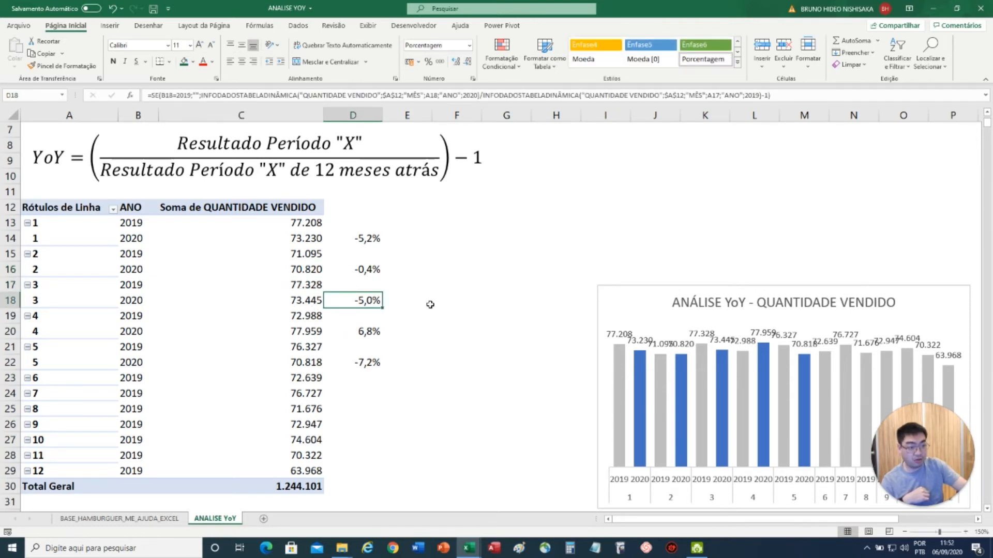
{"action": "left_click_drag", "start_coordinate": [307, 336], "coordinate": [304, 322]}
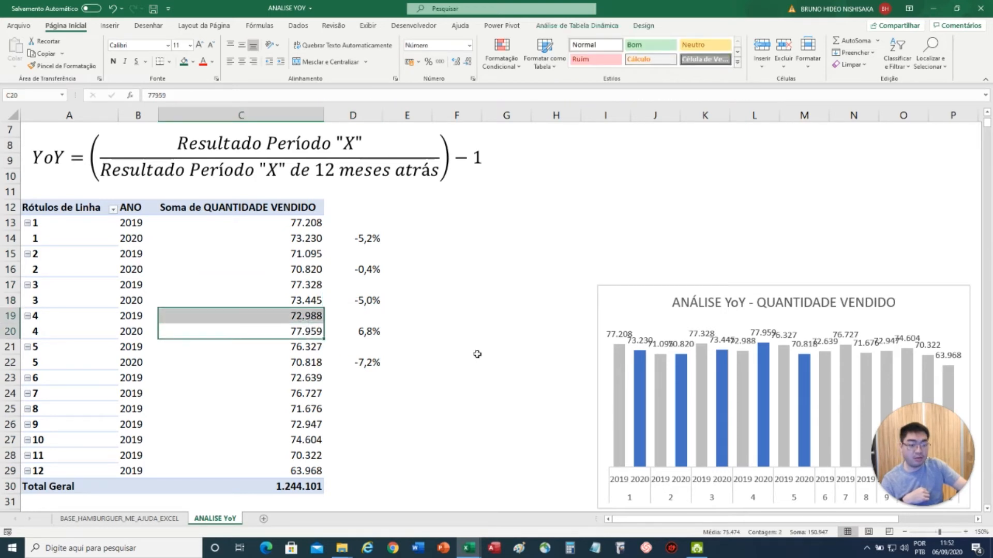
{"action": "key", "text": "Right"}
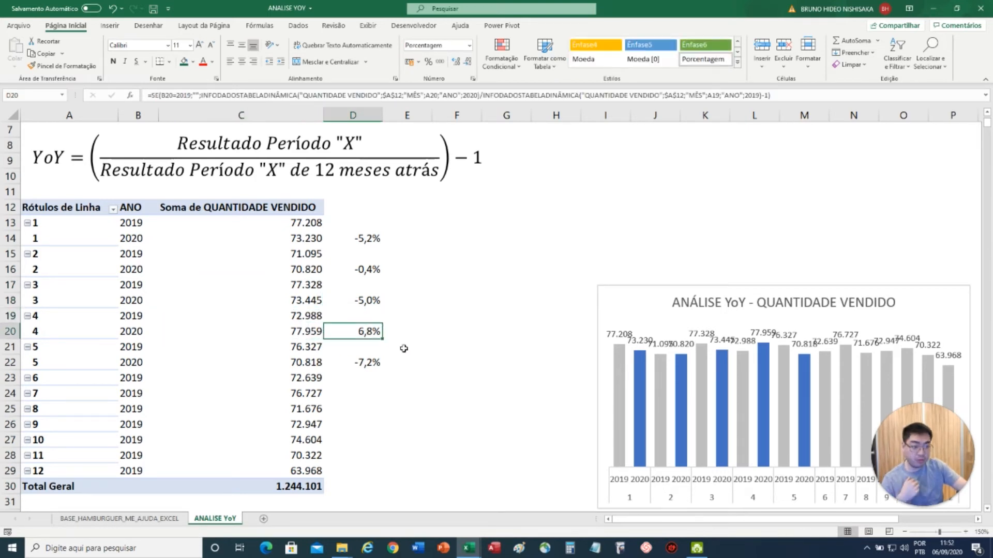
{"action": "left_click", "coordinate": [363, 363]}
{"action": "left_click", "coordinate": [362, 430]}
{"action": "left_click", "coordinate": [435, 371]}
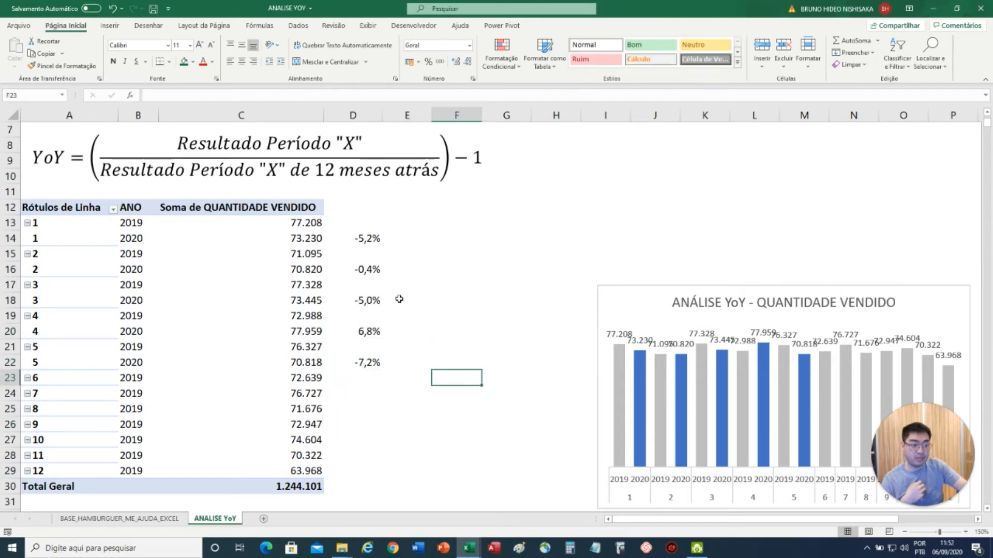
{"action": "left_click", "coordinate": [401, 242]}
Insert the Black Up-Pointing Triangle symbol (▲) into cell H9
{"action": "scroll", "coordinate": [532, 239], "scroll_direction": "up", "scroll_amount": 2}
{"action": "scroll", "coordinate": [532, 239], "scroll_direction": "up", "scroll_amount": 1}
{"action": "left_click", "coordinate": [549, 240]}
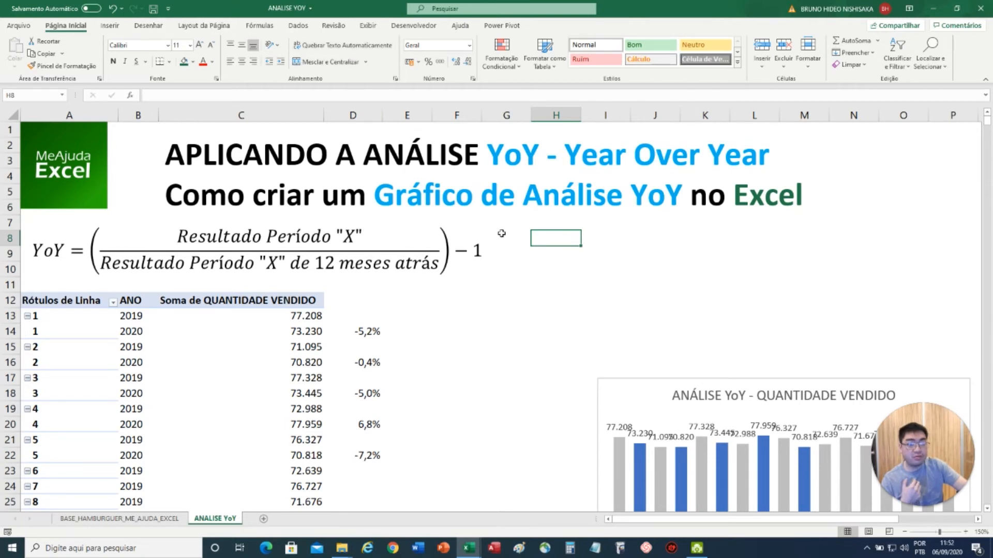
{"action": "left_click", "coordinate": [561, 252]}
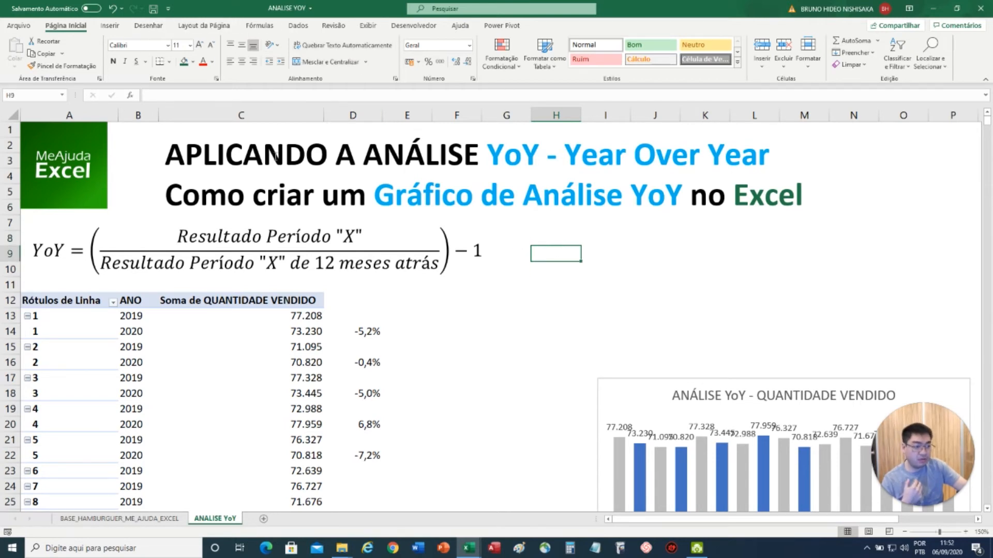
{"action": "left_click", "coordinate": [109, 26]}
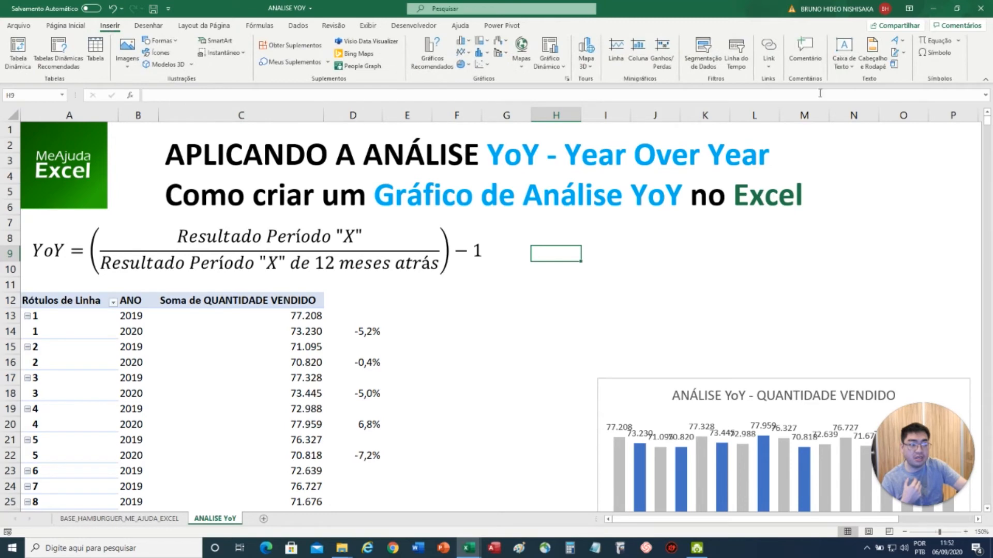
{"action": "left_click", "coordinate": [932, 52]}
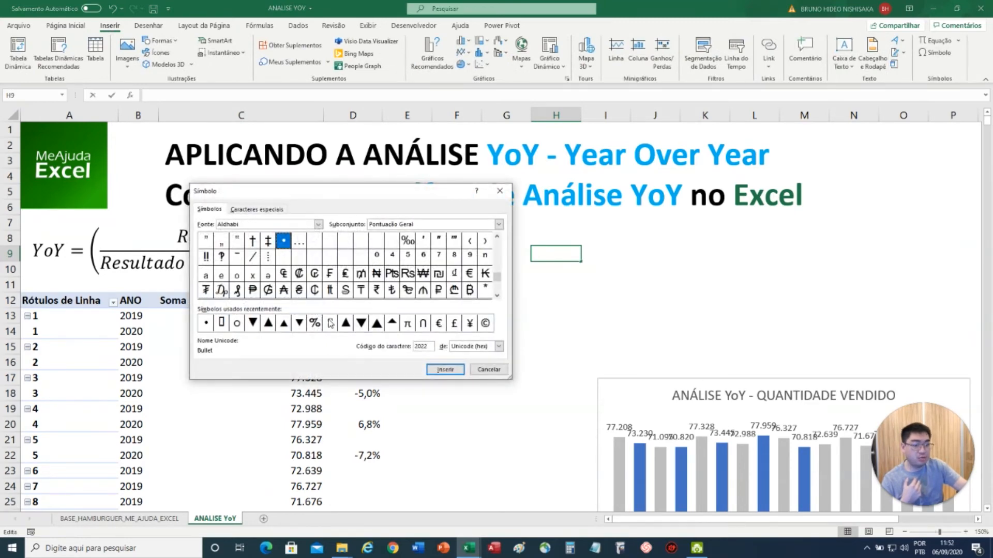
{"action": "left_click", "coordinate": [267, 324]}
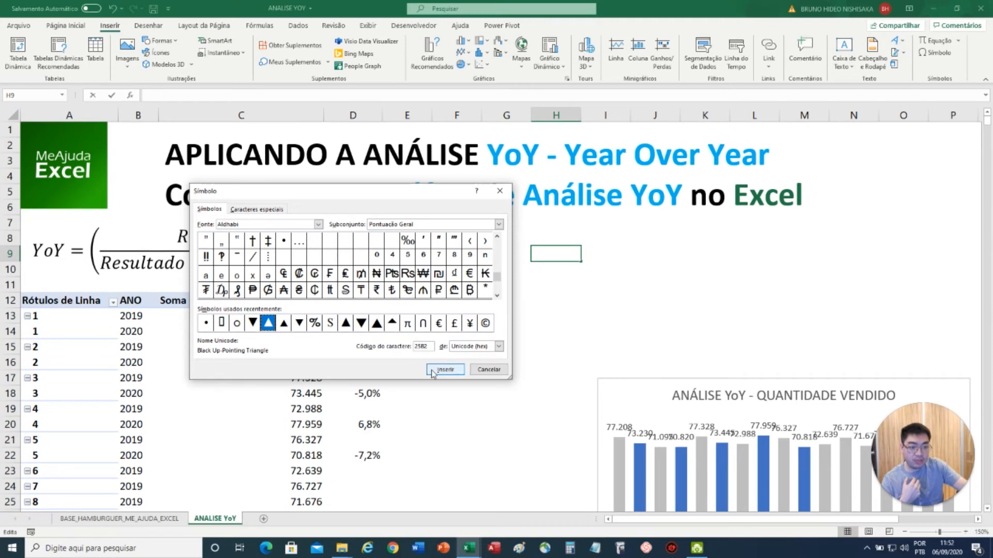
{"action": "left_click", "coordinate": [445, 369]}
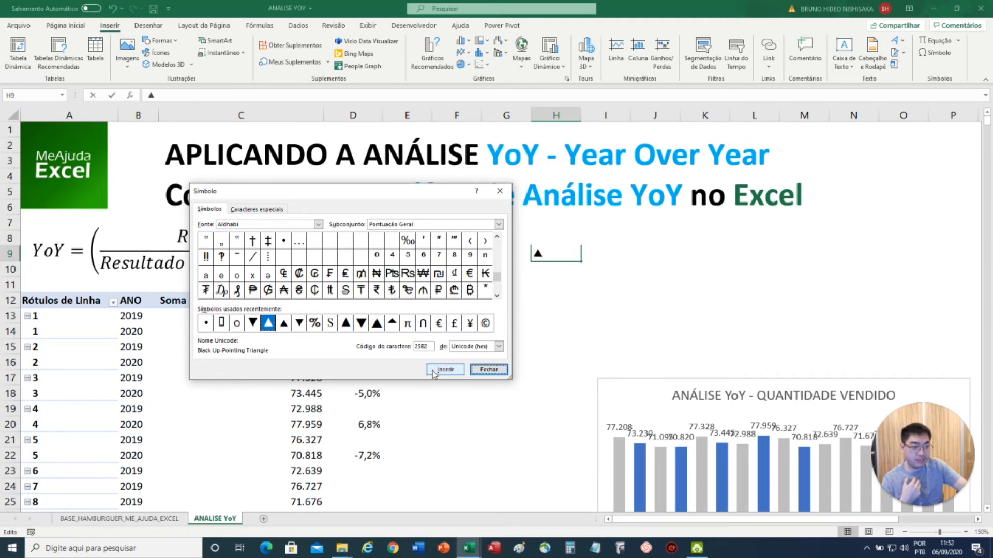
{"action": "left_click", "coordinate": [488, 370]}
{"action": "key", "text": "Return"}
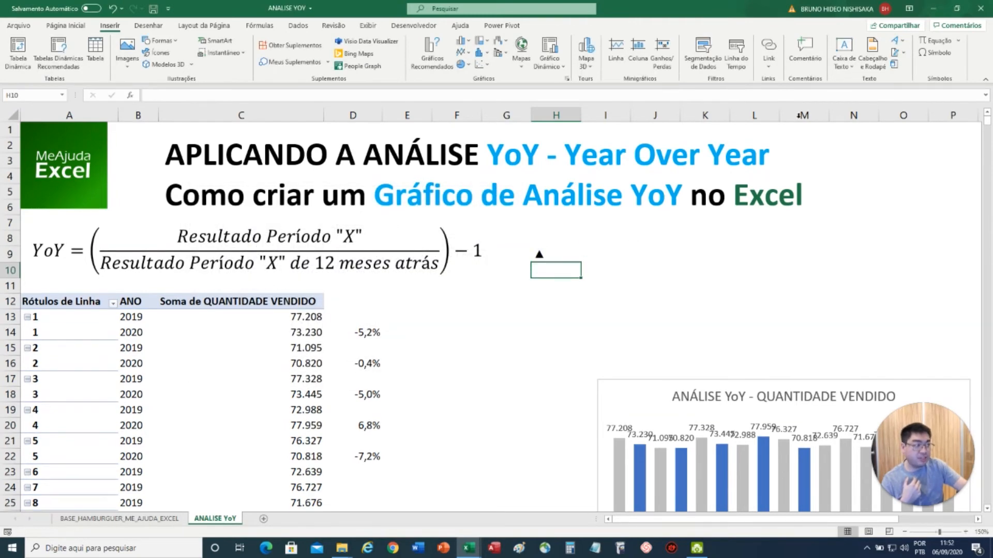
Insert the Black Down-Pointing Triangle symbol (▼) into cell H10
{"action": "left_click", "coordinate": [935, 52]}
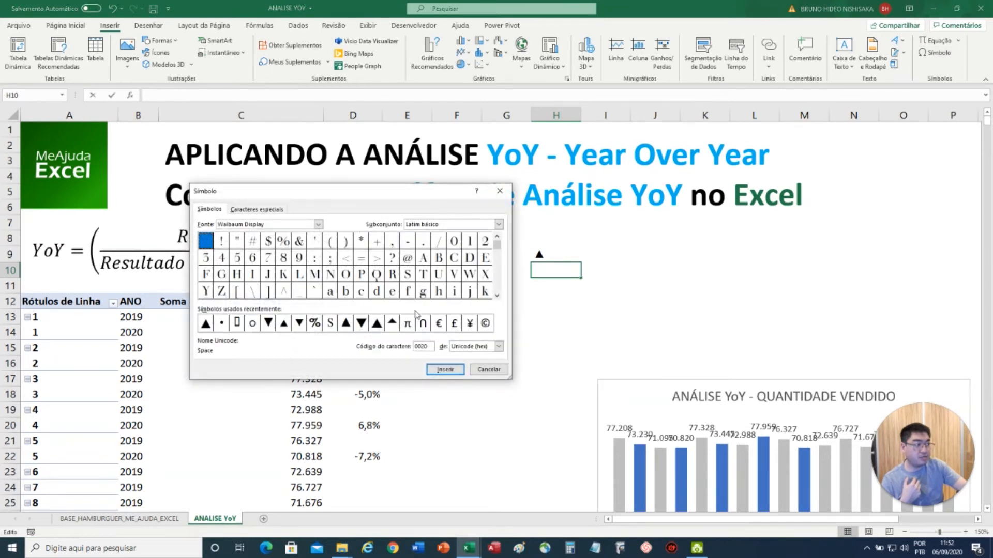
{"action": "left_click", "coordinate": [267, 323]}
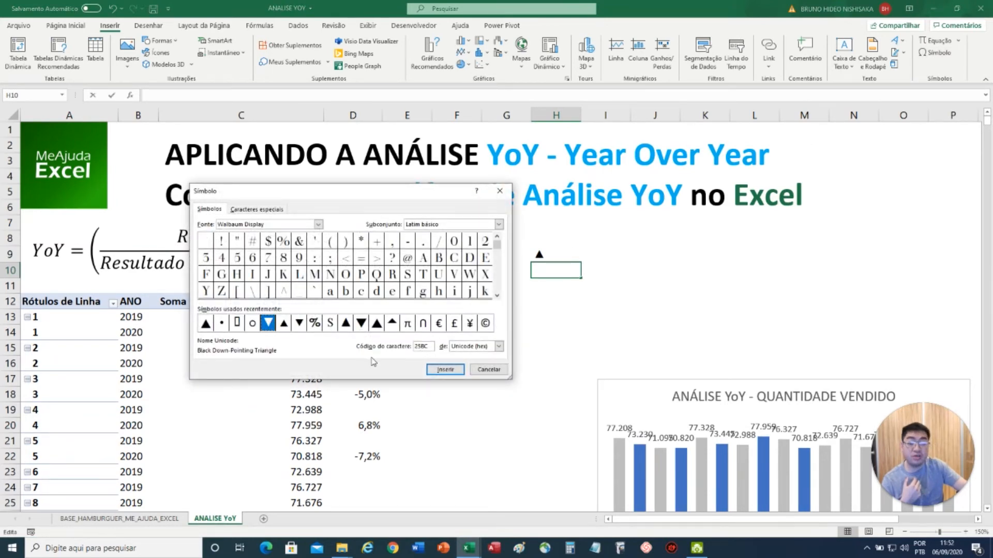
{"action": "left_click", "coordinate": [445, 370]}
{"action": "left_click", "coordinate": [489, 370]}
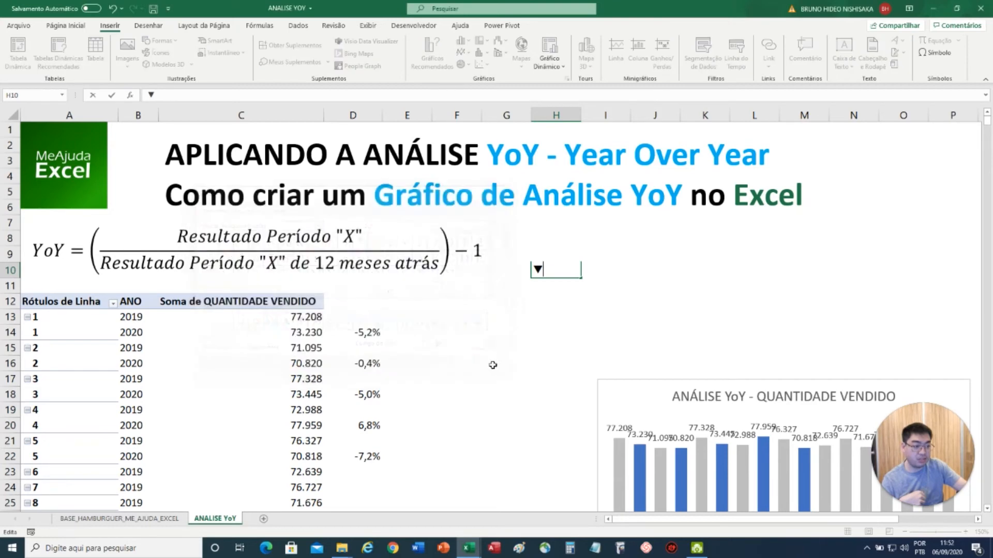
{"action": "left_click", "coordinate": [523, 283]}
Start an SE formula in E14 with the logical test D14<0
{"action": "left_click", "coordinate": [398, 336]}
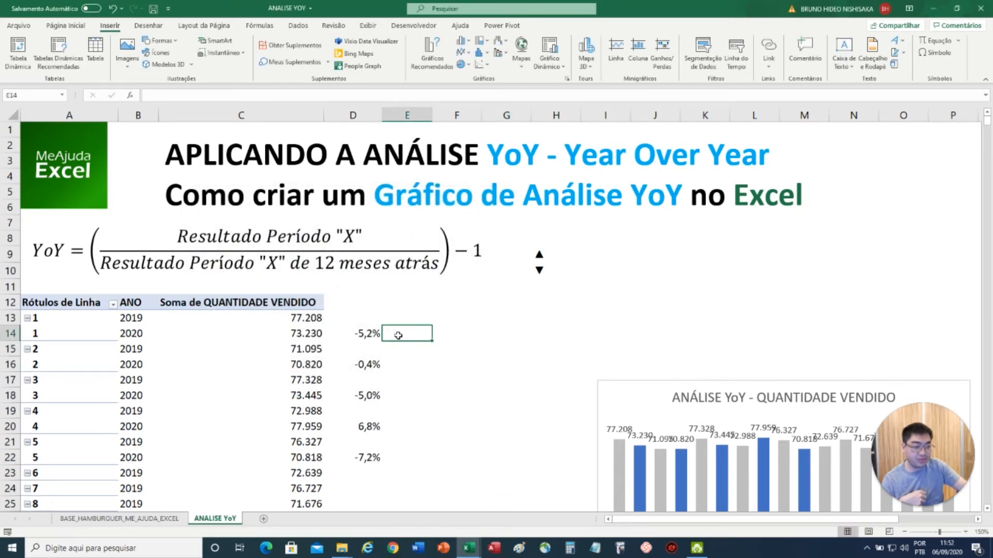
{"action": "type", "text": "="}
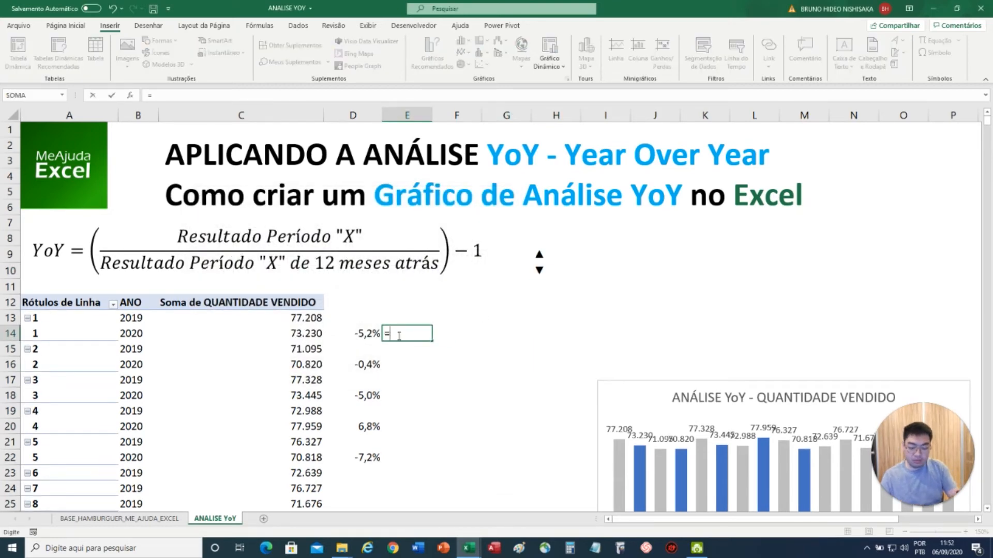
{"action": "type", "text": "SE("}
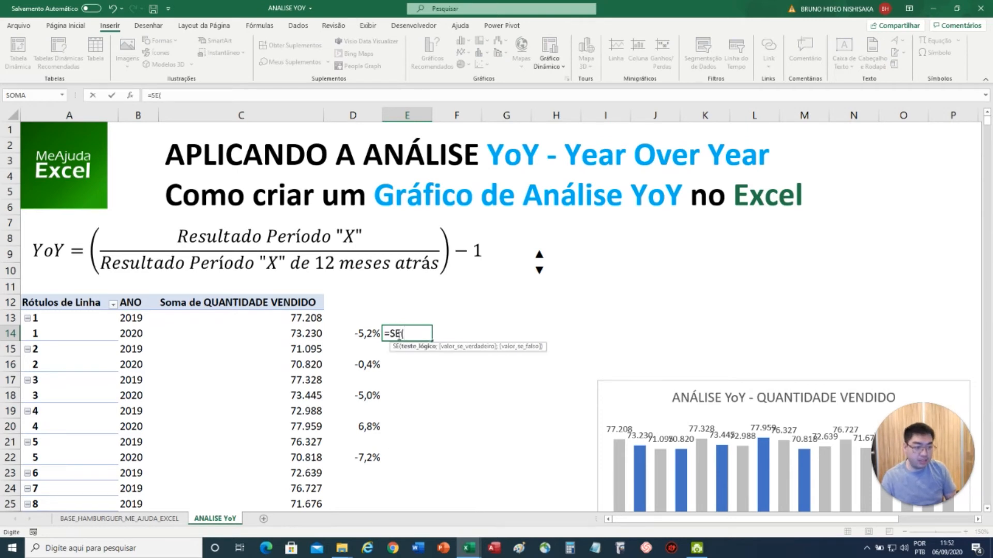
{"action": "key", "text": "Left"}
{"action": "type", "text": "<0"}
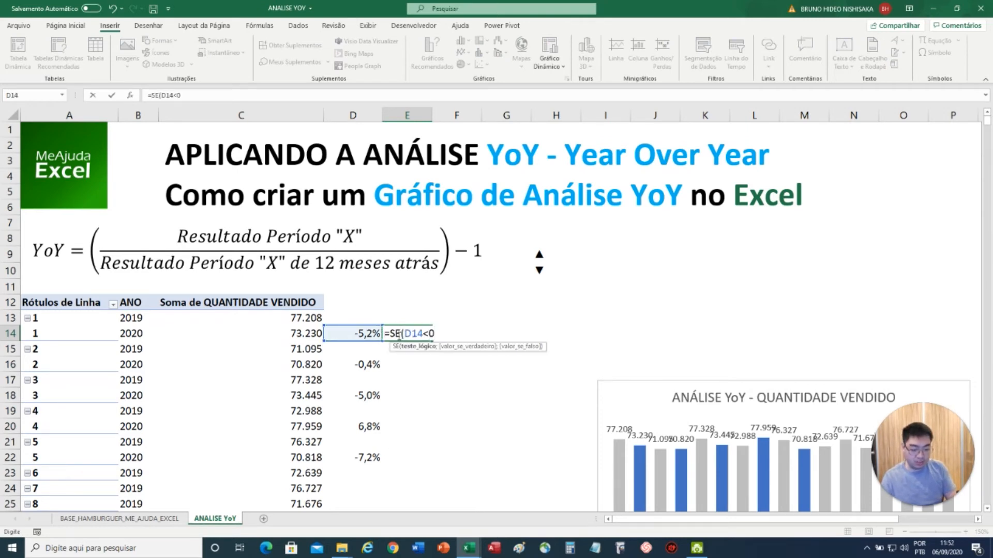
{"action": "type", "text": ";"}
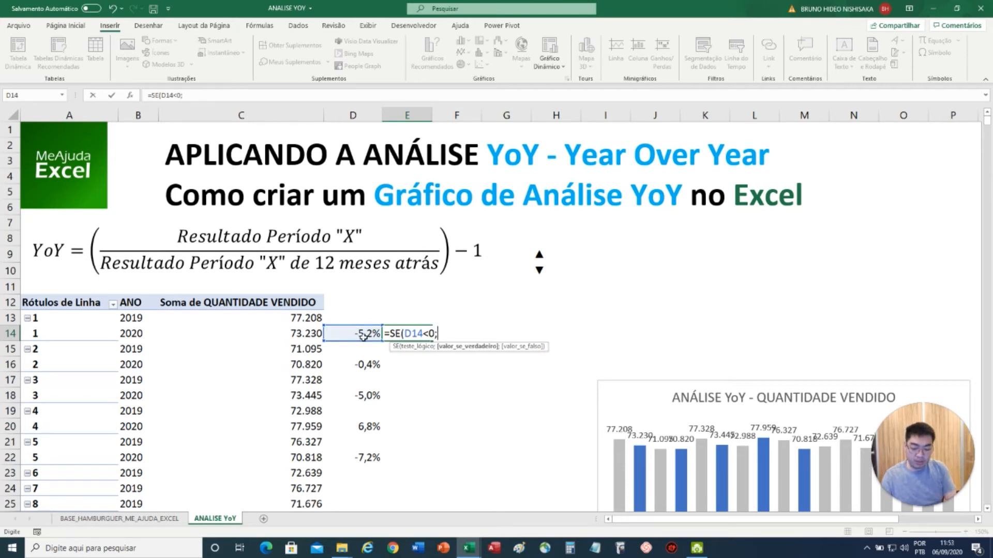
Enter TEXTO(D14;"%0")&H10 as the value-if-true argument of E14's SE formula
{"action": "type", "text": "TEXT"}
{"action": "key", "text": "Tab"}
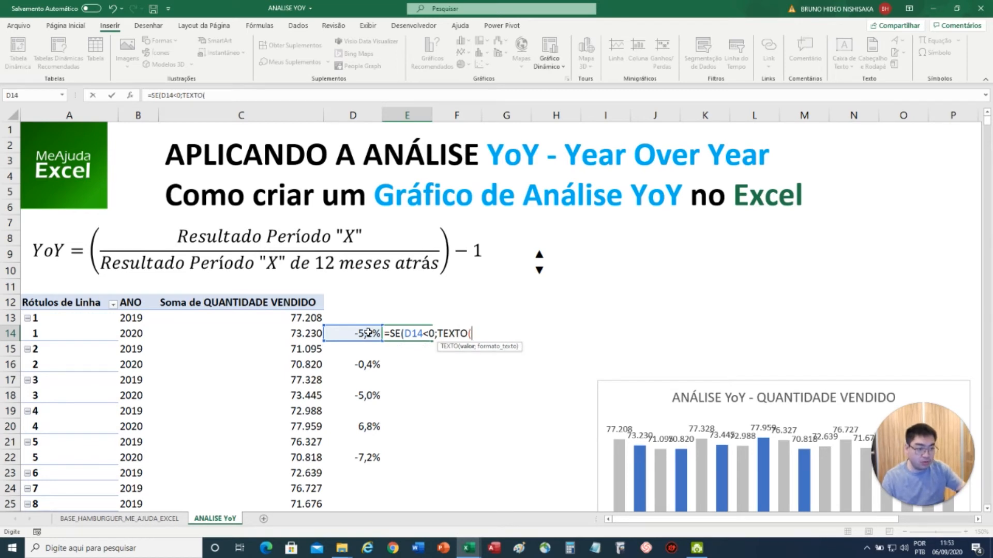
{"action": "left_click", "coordinate": [369, 332]}
{"action": "type", "text": ";\"%"}
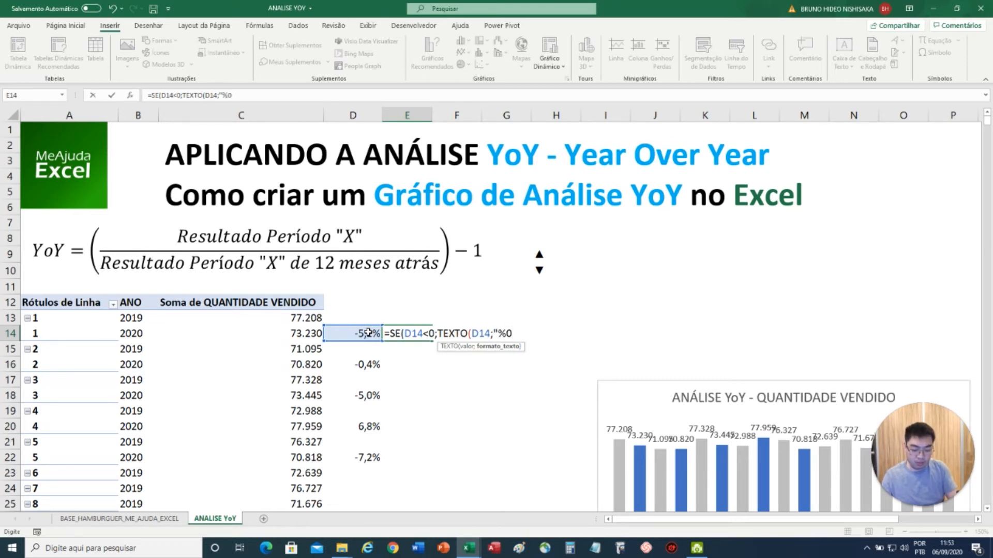
{"action": "type", "text": "0\")&"}
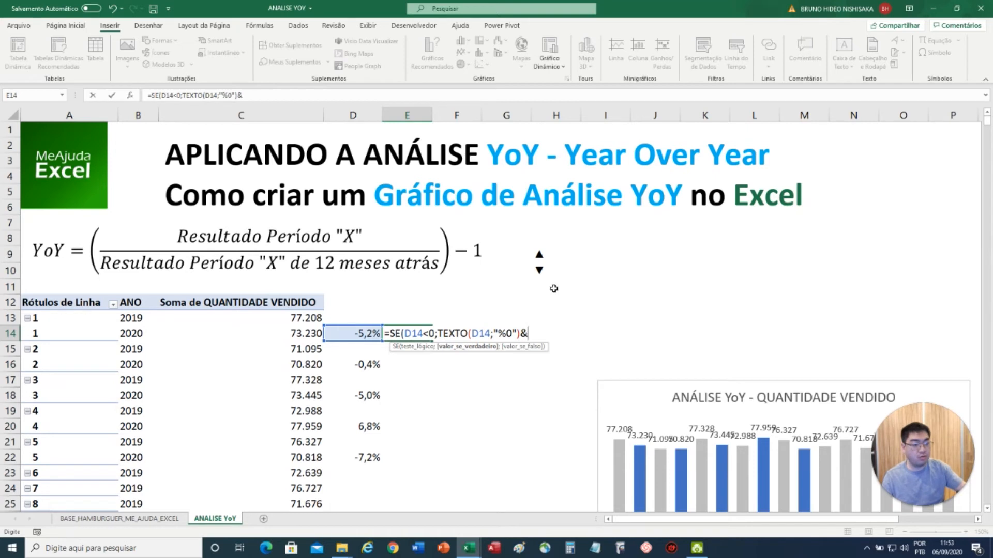
{"action": "left_click", "coordinate": [541, 270]}
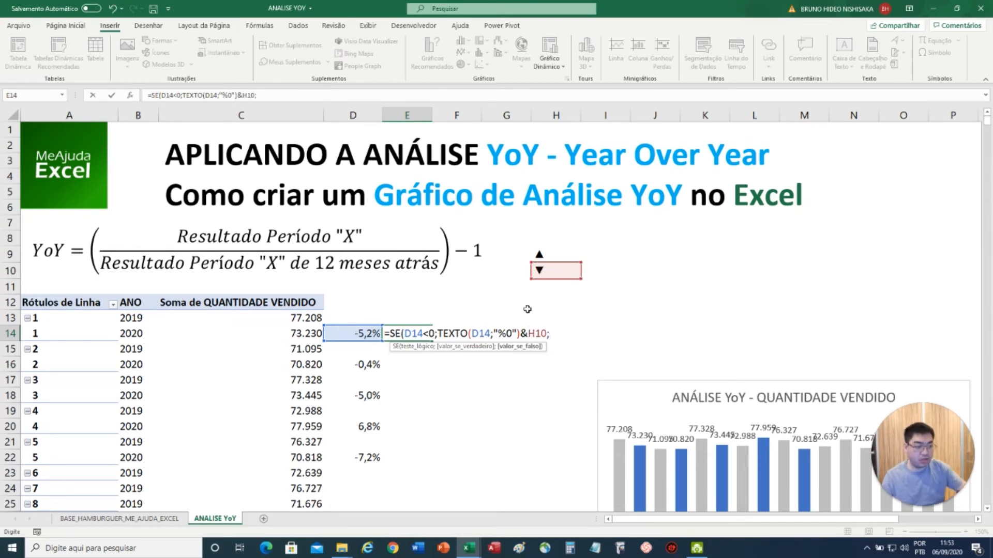
{"action": "type", "text": ";"}
Reuse the TEXTO(D14;"%0") expression joined with &H9 as the value-if-false argument, close the SE function and commit E14
{"action": "left_click_drag", "start_coordinate": [464, 334], "coordinate": [439, 334]}
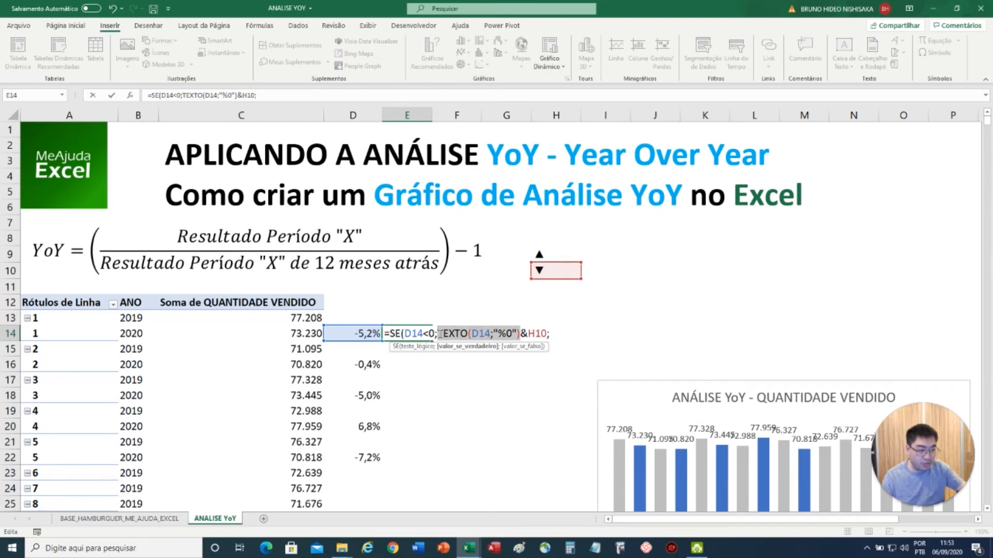
{"action": "key", "text": "ctrl+c"}
{"action": "left_click", "coordinate": [570, 329]}
{"action": "key", "text": "ctrl+v"}
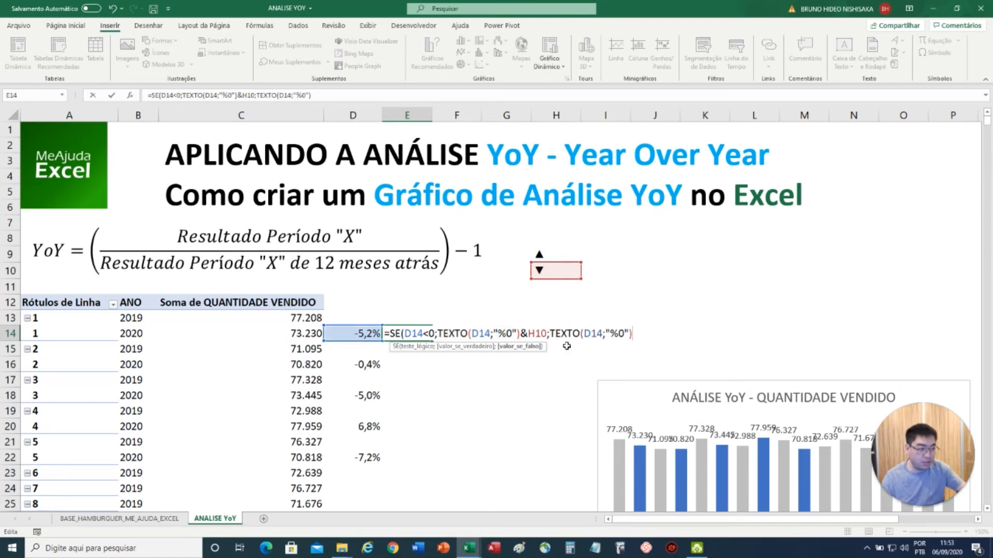
{"action": "type", "text": "&"}
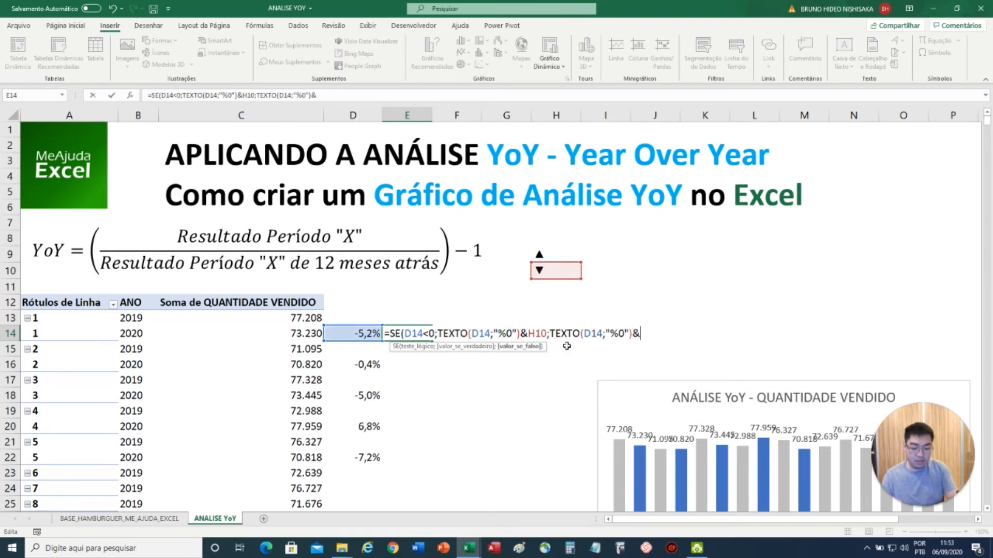
{"action": "left_click", "coordinate": [560, 258]}
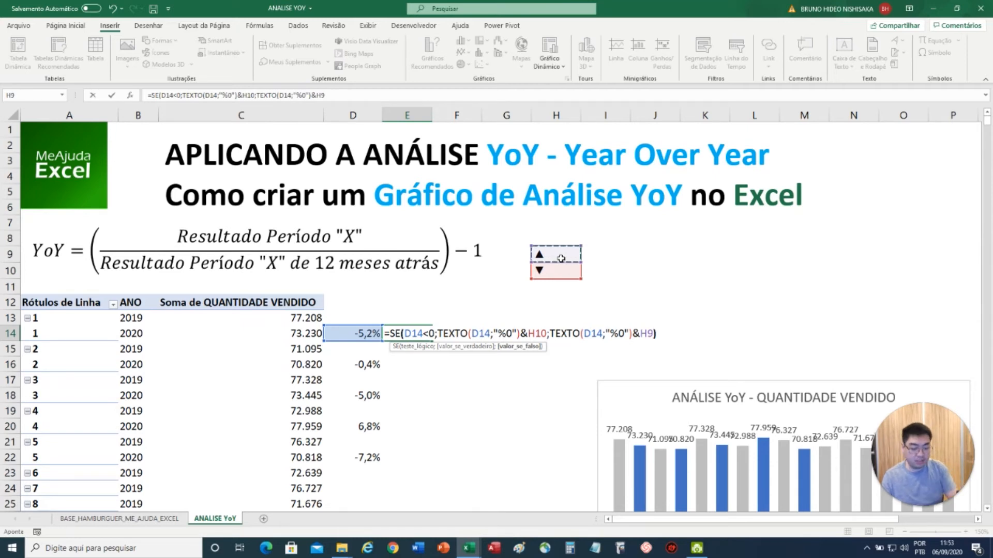
{"action": "type", "text": ")"}
{"action": "key", "text": "Return"}
{"action": "key", "text": "Up"}
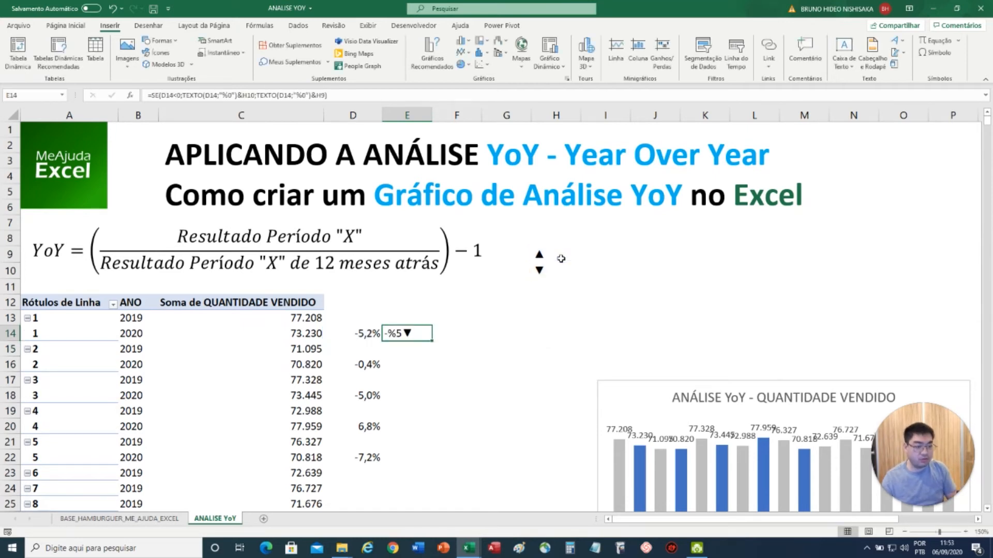
Try the format codes "%0.0" and "%0,0" in the value-if-false TEXTO function of E14's formula
{"action": "left_click", "coordinate": [305, 96]}
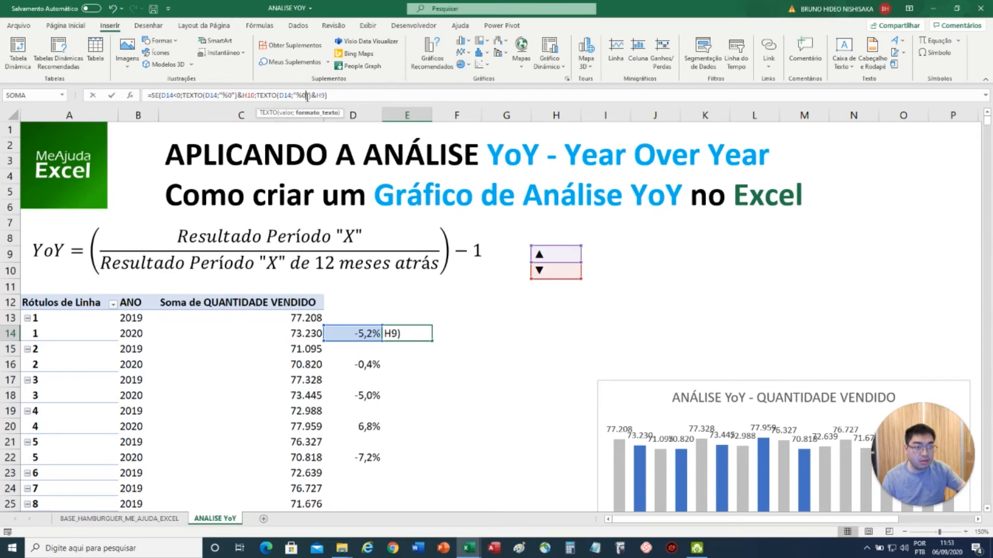
{"action": "type", "text": ".0"}
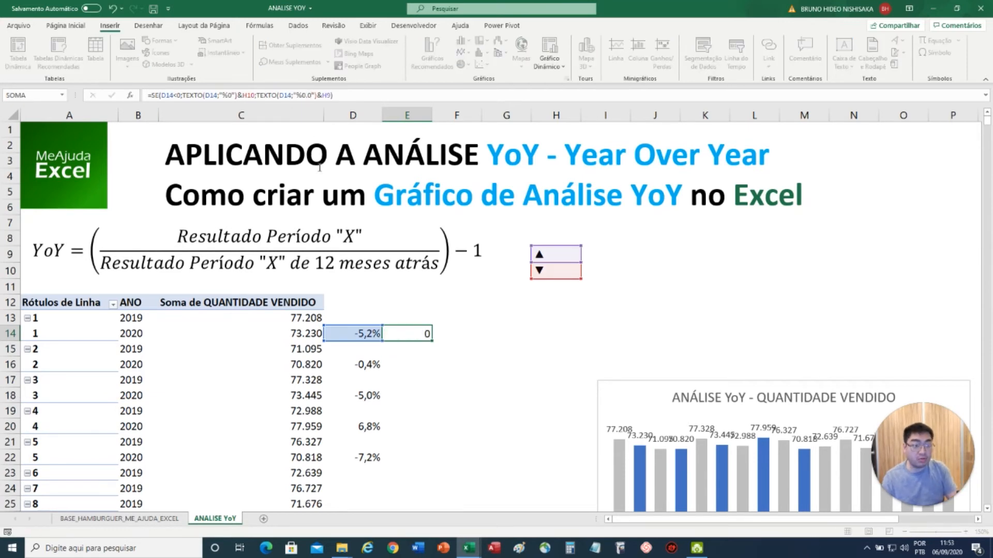
{"action": "key", "text": "Return"}
{"action": "key", "text": "Up"}
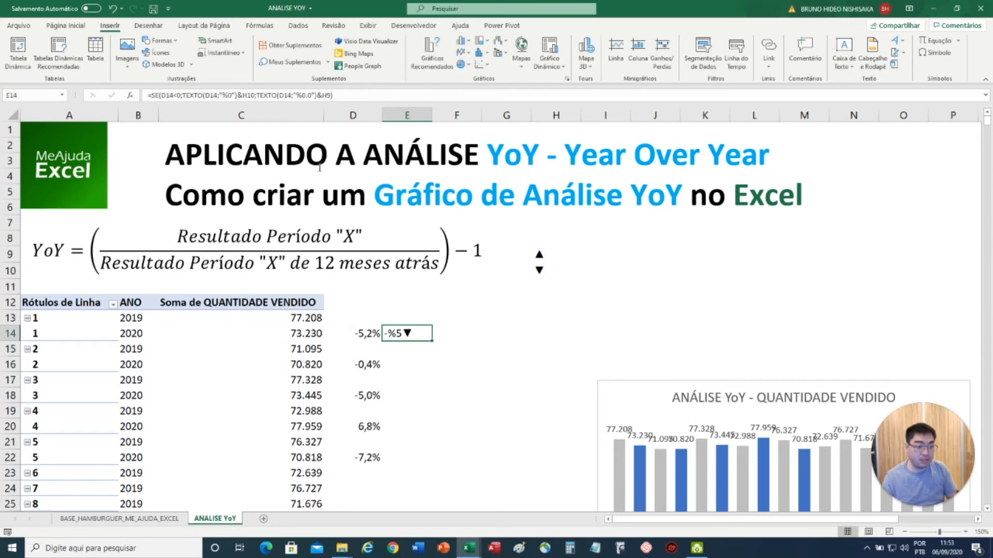
{"action": "left_click", "coordinate": [306, 95]}
{"action": "key", "text": "BackSpace"}
{"action": "type", "text": ","}
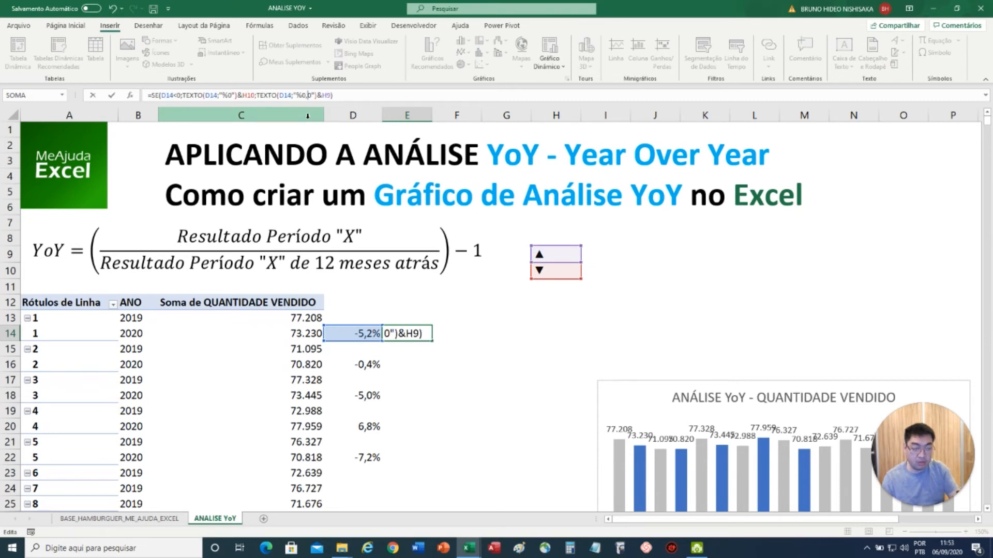
{"action": "key", "text": "Return"}
{"action": "key", "text": "Up"}
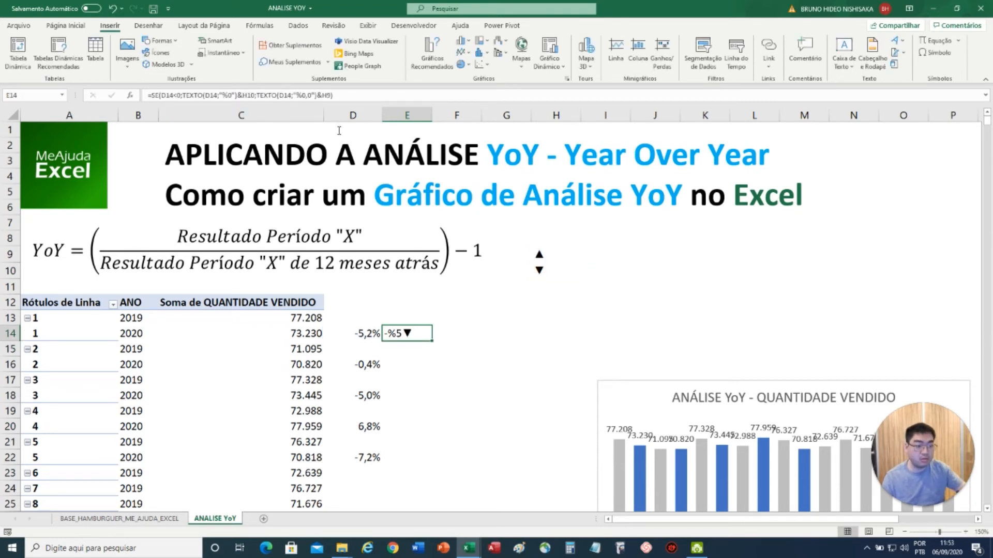
Change the format code in the value-if-false TEXTO function of E14's formula to "0,0%"
{"action": "left_click", "coordinate": [300, 98]}
{"action": "key", "text": "BackSpace"}
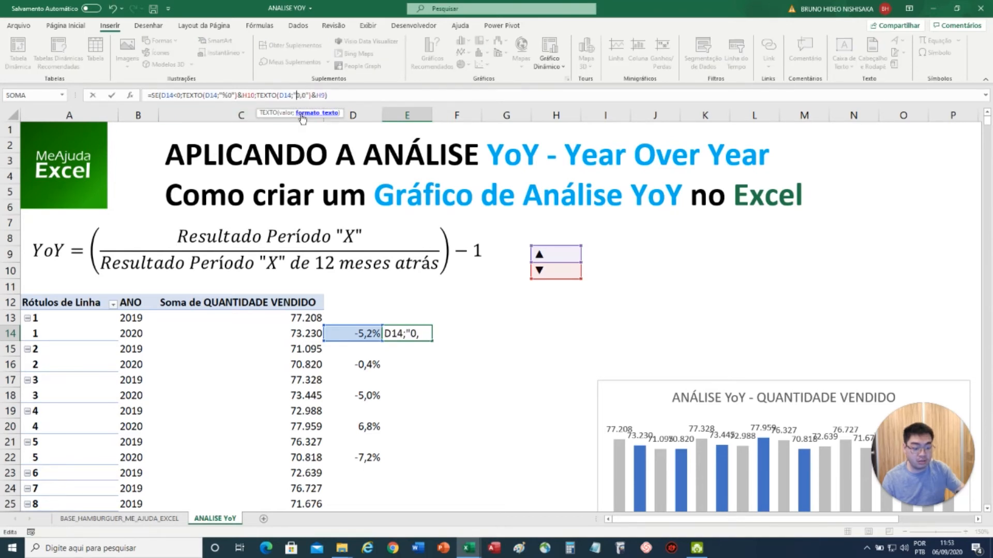
{"action": "key", "text": "Delete"}
{"action": "key", "text": "Delete"}
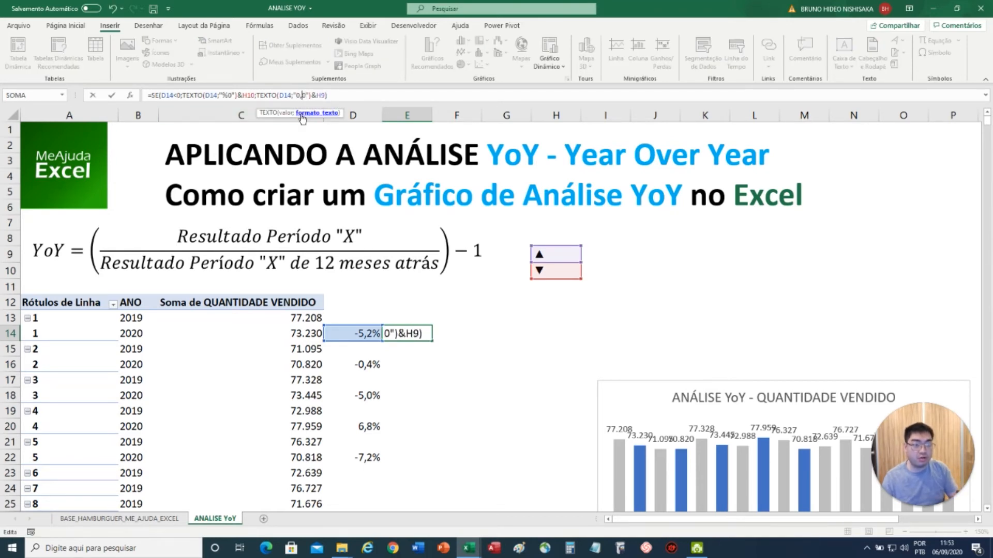
{"action": "type", "text": "%"}
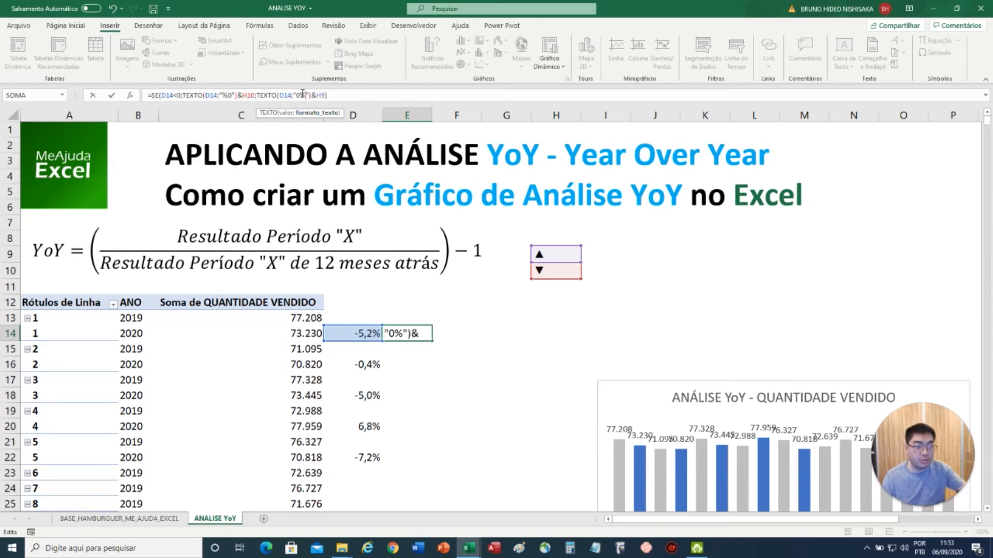
{"action": "type", "text": ",0"}
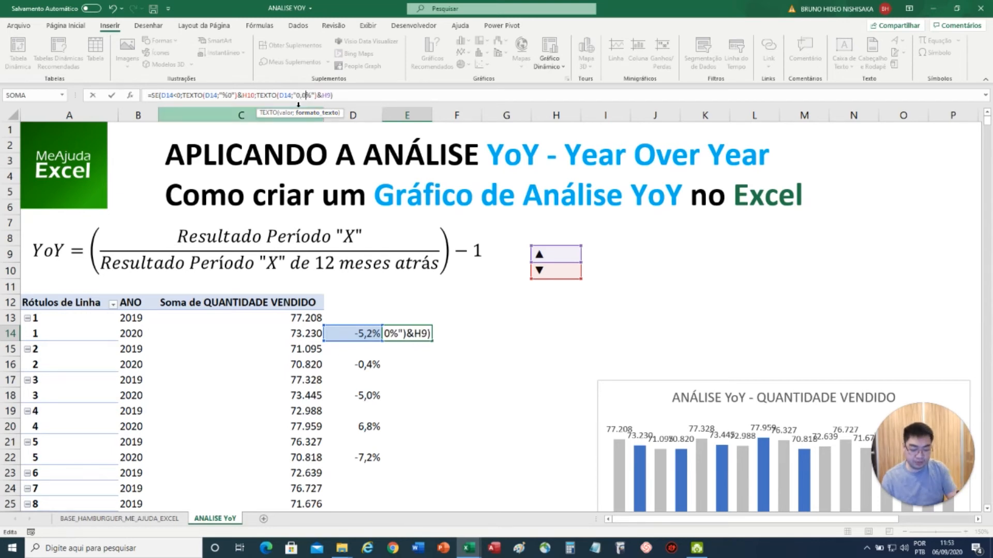
{"action": "key", "text": "Right"}
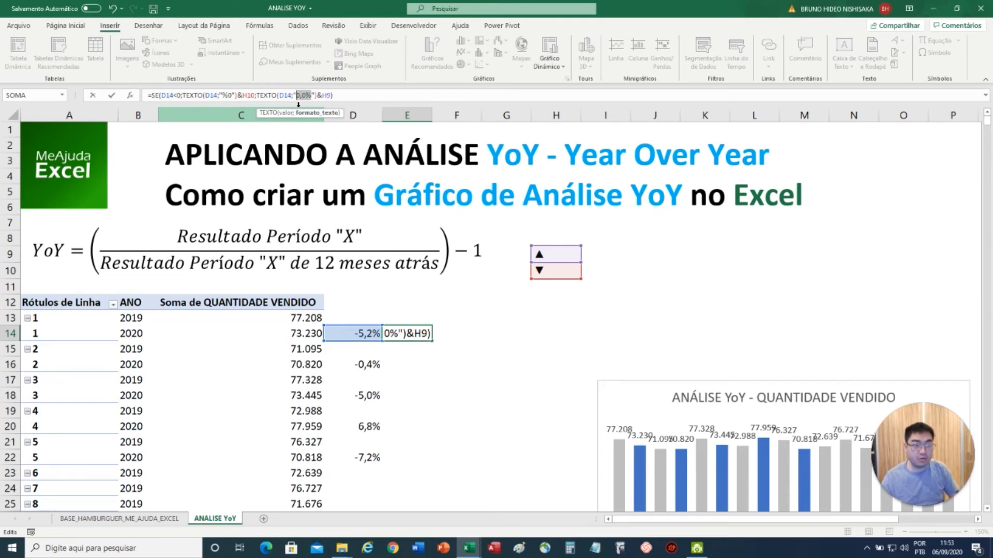
Reuse the "0,0%" format code in the value-if-true TEXTO function and commit E14
{"action": "left_click", "coordinate": [230, 97]}
{"action": "key", "text": "ctrl+v"}
{"action": "key", "text": "ctrl+Return"}
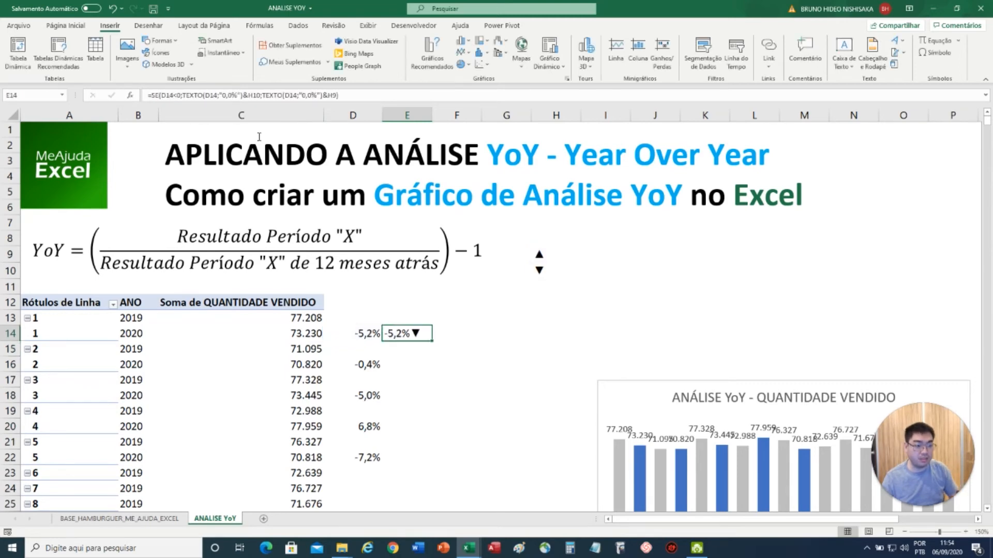
Copy E14's formula with its relative symbol references into E13:E29 and check E16
{"action": "key", "text": "ctrl+c"}
{"action": "left_click", "coordinate": [401, 314]}
{"action": "scroll", "coordinate": [411, 362], "scroll_direction": "down", "scroll_amount": 3}
{"action": "left_click", "coordinate": [411, 424], "text": "shift"}
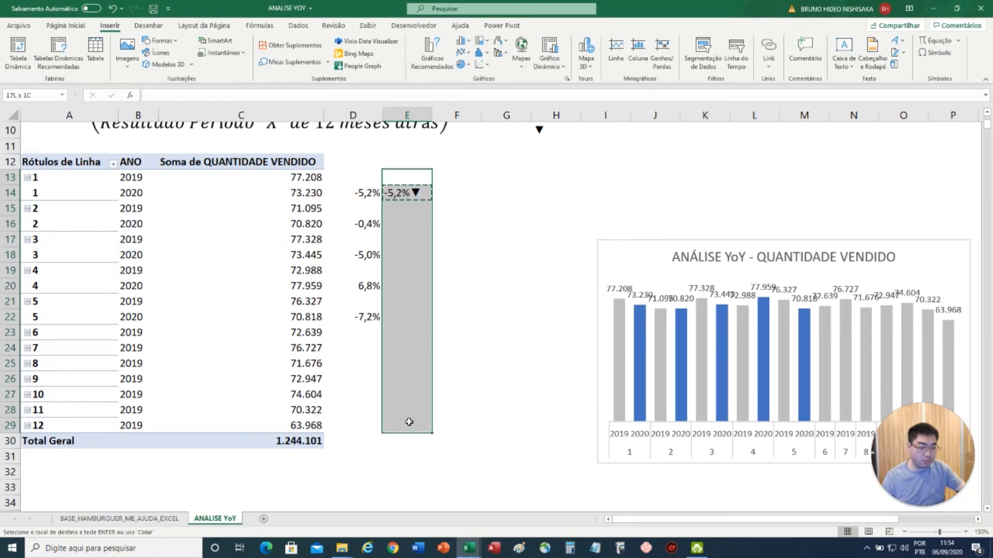
{"action": "key", "text": "ctrl+v"}
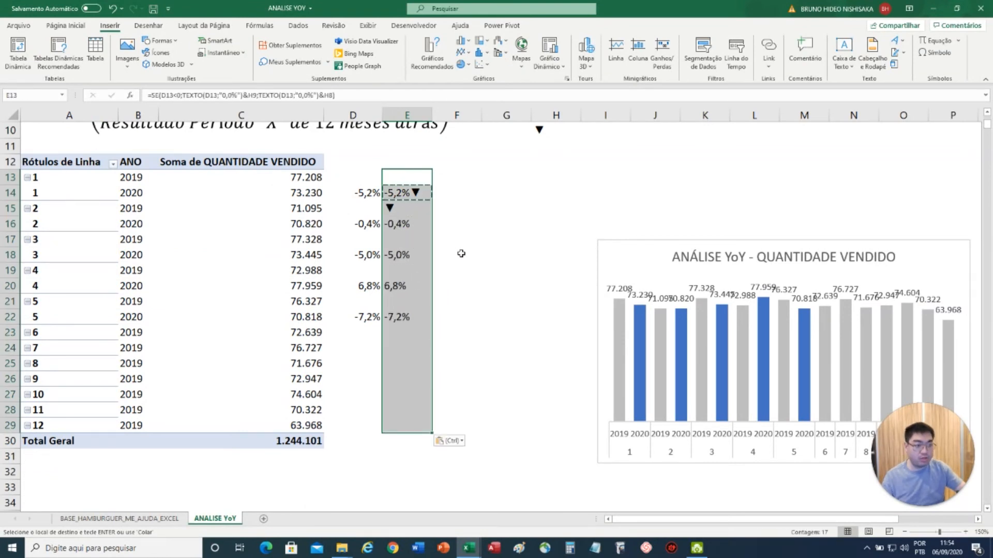
{"action": "left_click", "coordinate": [419, 222]}
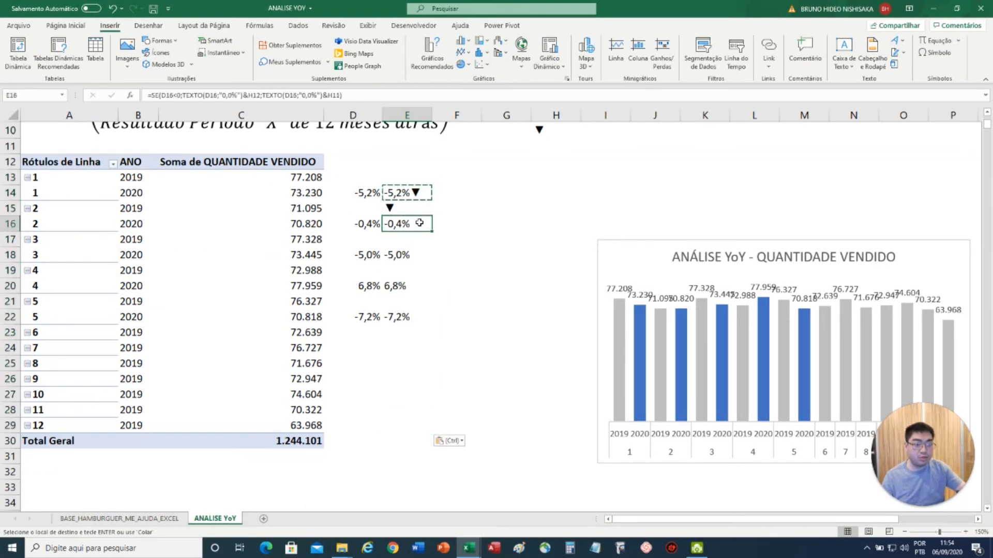
Make the triangle symbol references in E14's formula absolute as $H$9 and $H$10, and commit it
{"action": "scroll", "coordinate": [419, 222], "scroll_direction": "up", "scroll_amount": 3}
{"action": "key", "text": "Up"}
{"action": "key", "text": "Up"}
{"action": "left_click", "coordinate": [314, 101]}
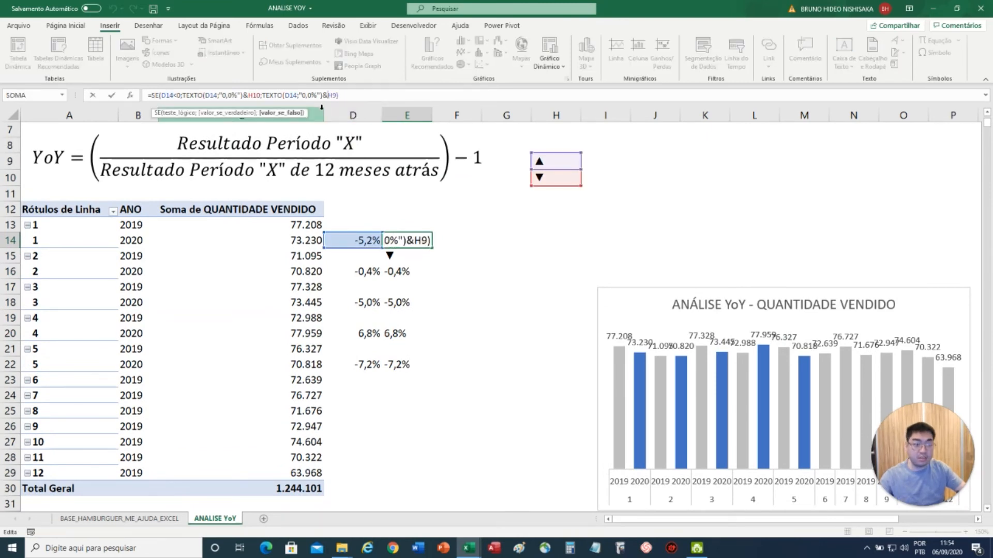
{"action": "key", "text": "F4"}
{"action": "left_click", "coordinate": [251, 95]}
{"action": "key", "text": "F4"}
{"action": "key", "text": "ctrl+Return"}
Copy E14's formula with the absolute symbol references into the range E13:E29
{"action": "key", "text": "ctrl+c"}
{"action": "left_click_drag", "start_coordinate": [405, 226], "coordinate": [399, 469]}
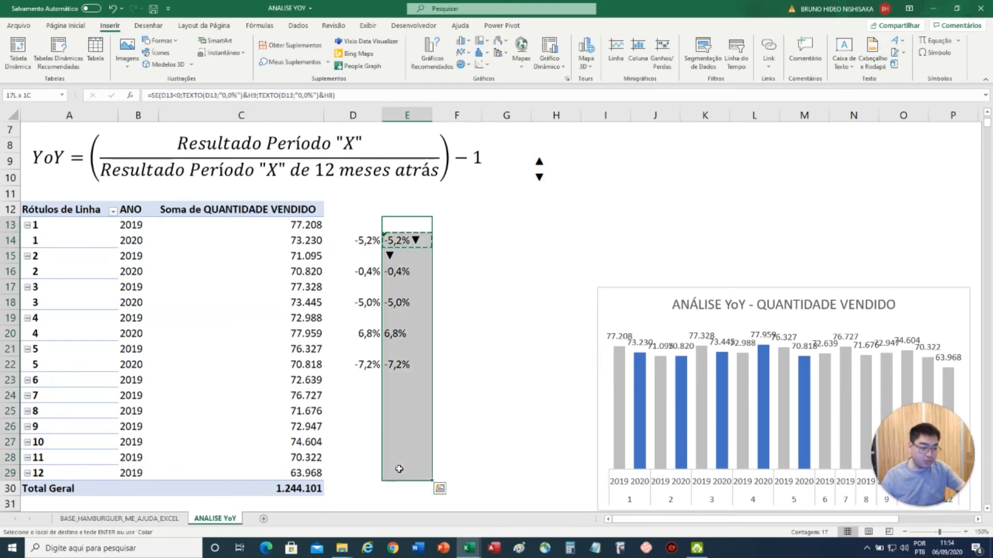
{"action": "key", "text": "ctrl+v"}
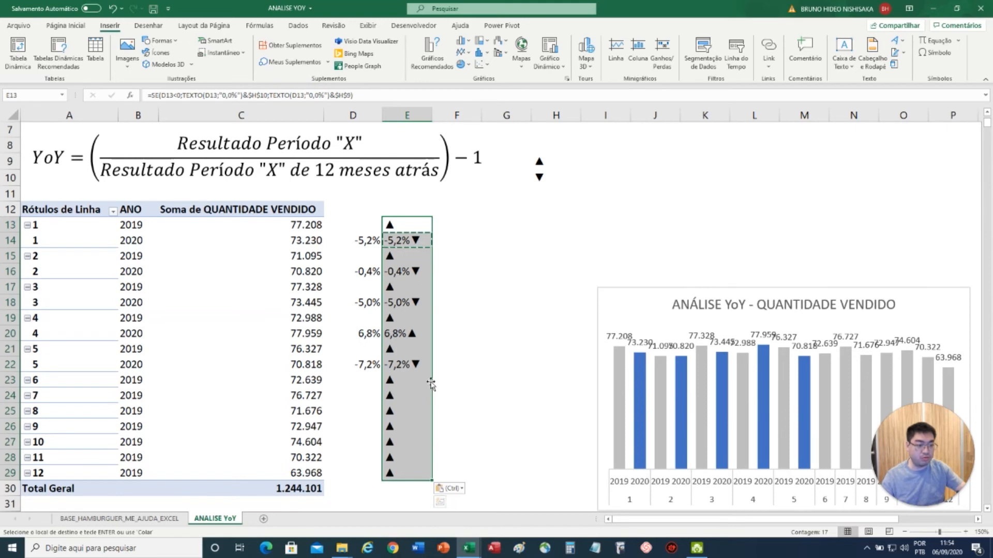
Wrap E13's formula in an outer SE that returns "" when D13="", keeping the existing SE as the value-if-false argument
{"action": "left_click", "coordinate": [393, 225]}
{"action": "left_click", "coordinate": [159, 97]}
{"action": "type", "text": "SE("}
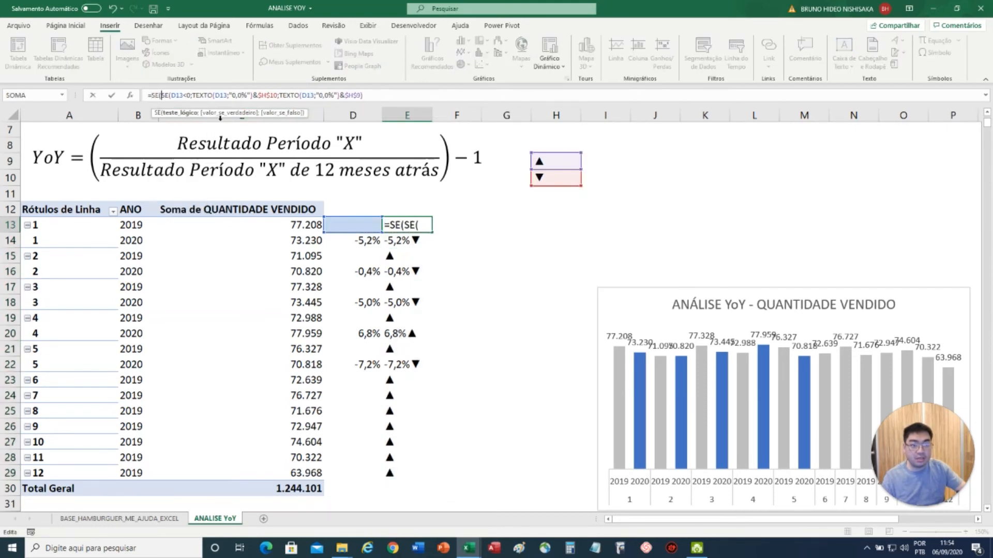
{"action": "left_click", "coordinate": [343, 226]}
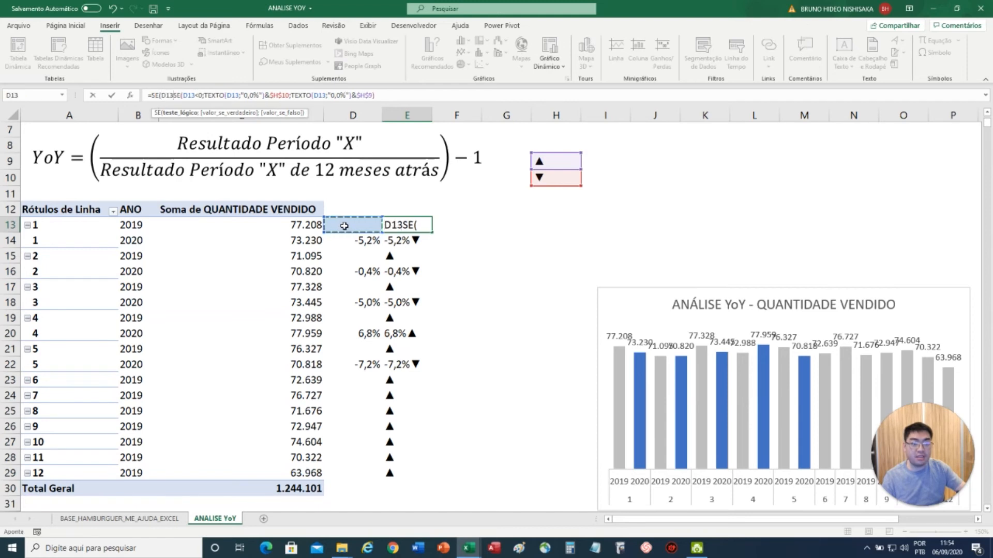
{"action": "type", "text": "=\"\";\"\";"}
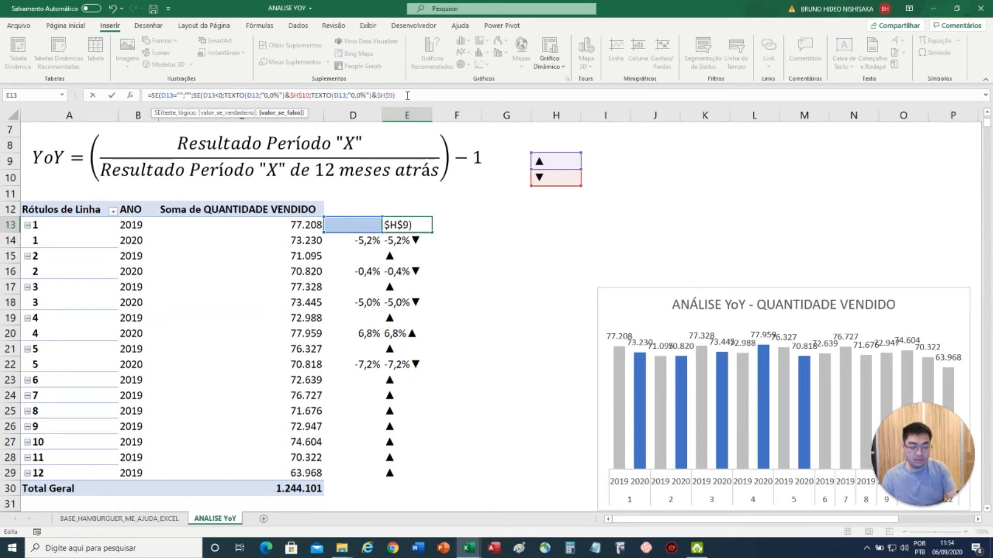
{"action": "key", "text": "ctrl+Return"}
Copy E13's nested SE formula down through E29
{"action": "key", "text": "ctrl+c"}
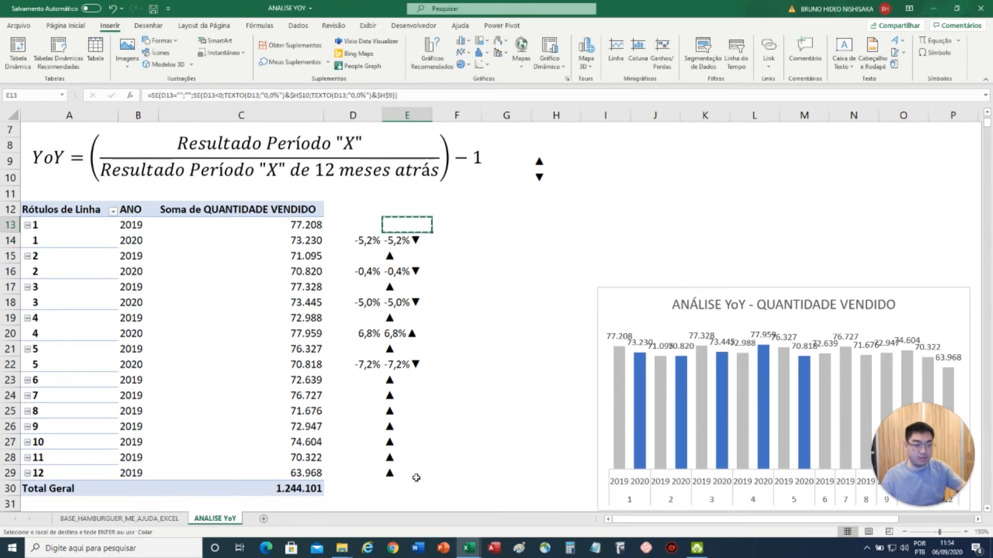
{"action": "left_click", "coordinate": [406, 472], "text": "shift"}
{"action": "key", "text": "ctrl+v"}
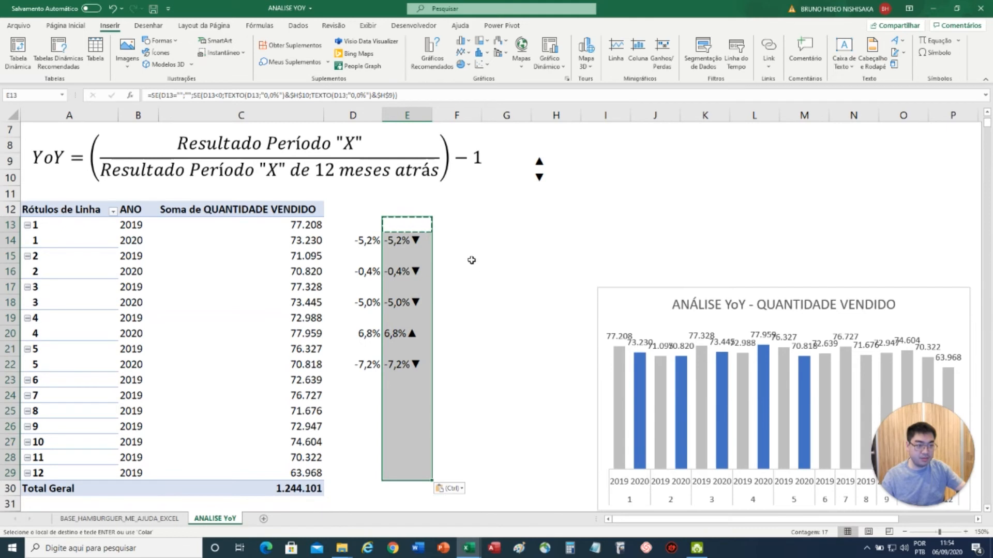
Review the nested SE formula in E14, including its blank test, negative test and triangle symbol references
{"action": "left_click", "coordinate": [462, 247]}
{"action": "left_click", "coordinate": [408, 239]}
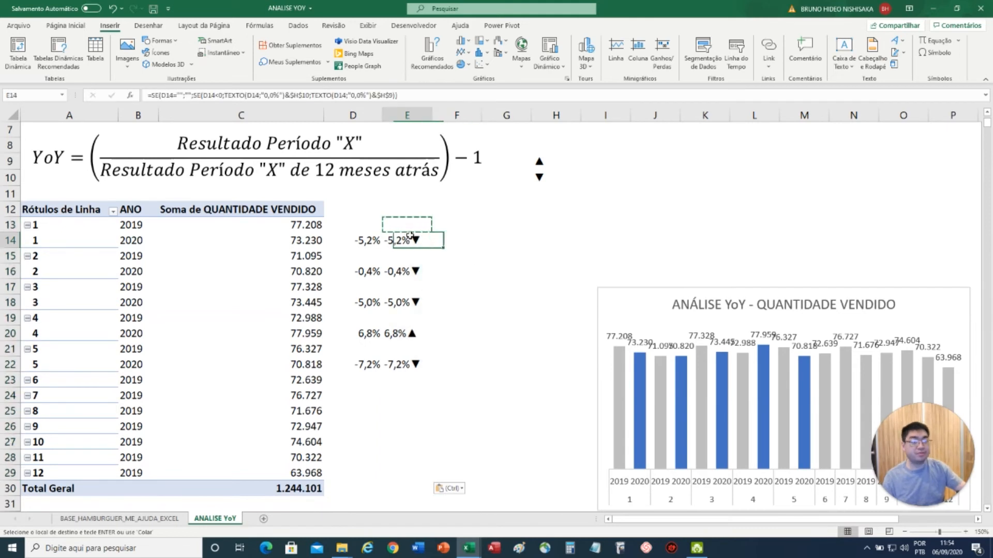
{"action": "left_click", "coordinate": [396, 95]}
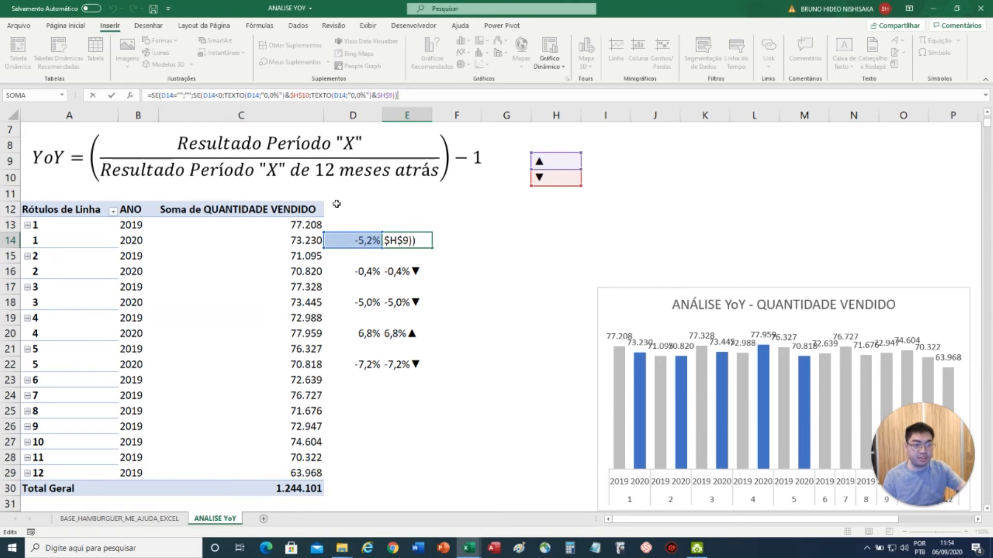
{"action": "key", "text": "Return"}
{"action": "key", "text": "Up"}
{"action": "key", "text": "Up"}
{"action": "key", "text": "Left"}
{"action": "key", "text": "Right"}
{"action": "key", "text": "Down"}
{"action": "key", "text": "Down"}
{"action": "key", "text": "Left"}
{"action": "key", "text": "Right"}
{"action": "key", "text": "Up"}
{"action": "left_click", "coordinate": [232, 100]}
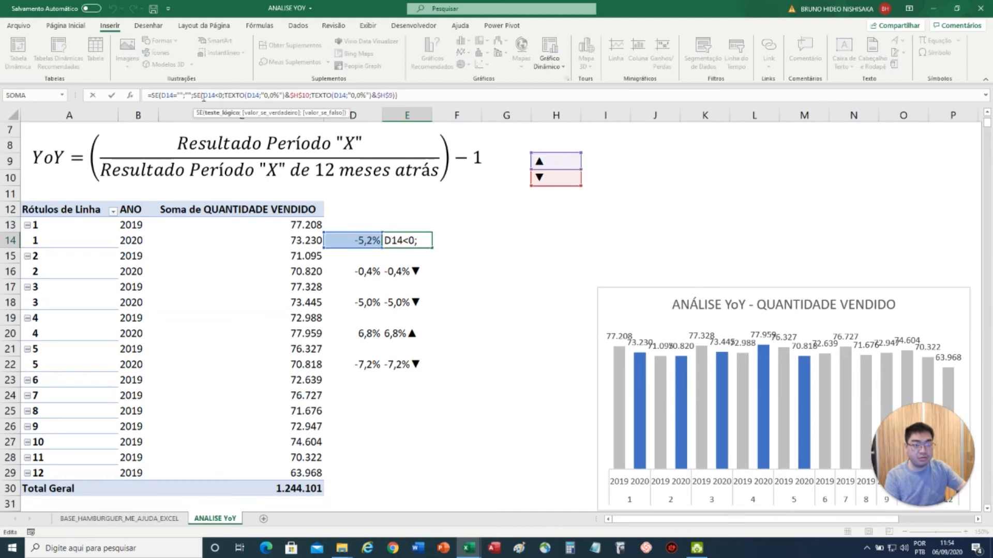
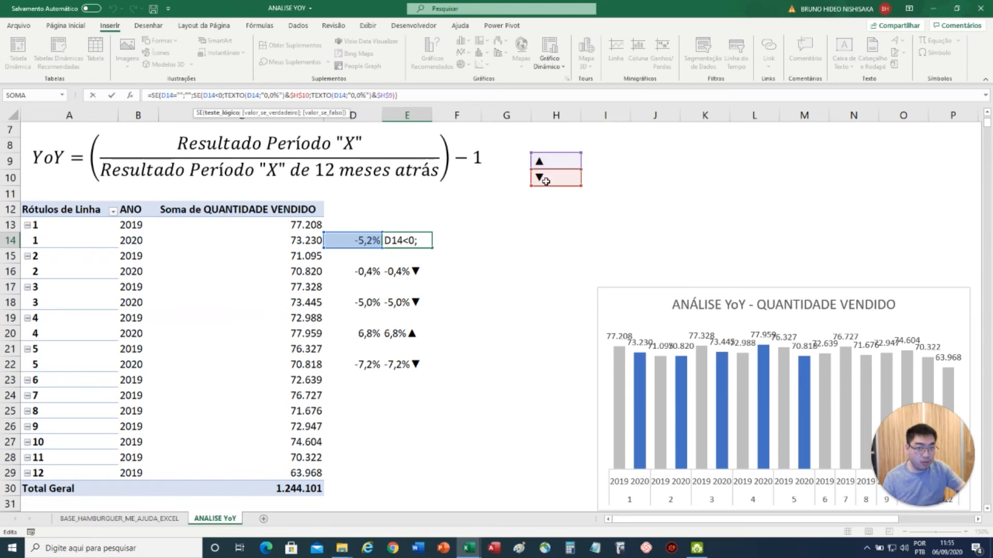
{"action": "key", "text": "Return"}
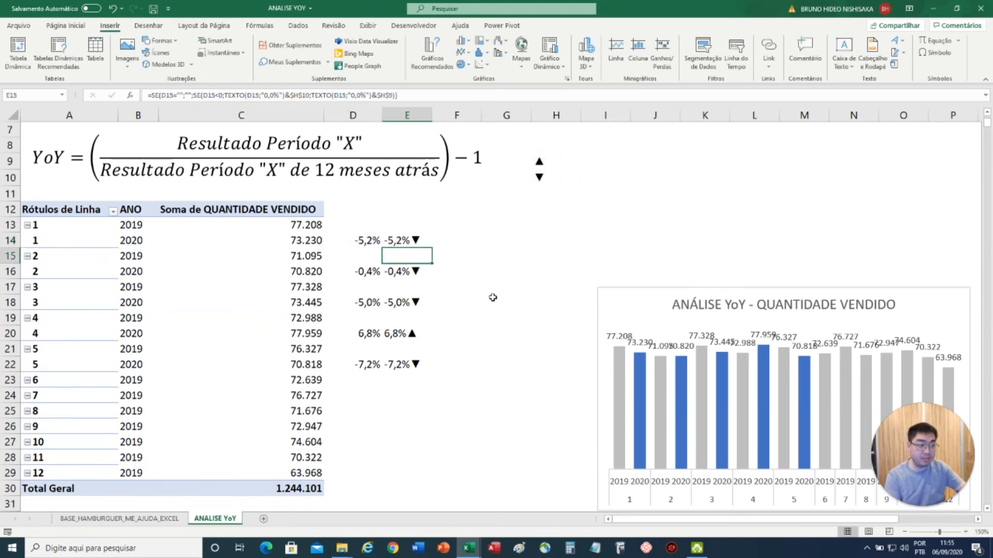
Move the YoY PivotChart beside the PivotTable so it starts around column G, row 12
{"action": "left_click_drag", "start_coordinate": [633, 313], "coordinate": [495, 238]}
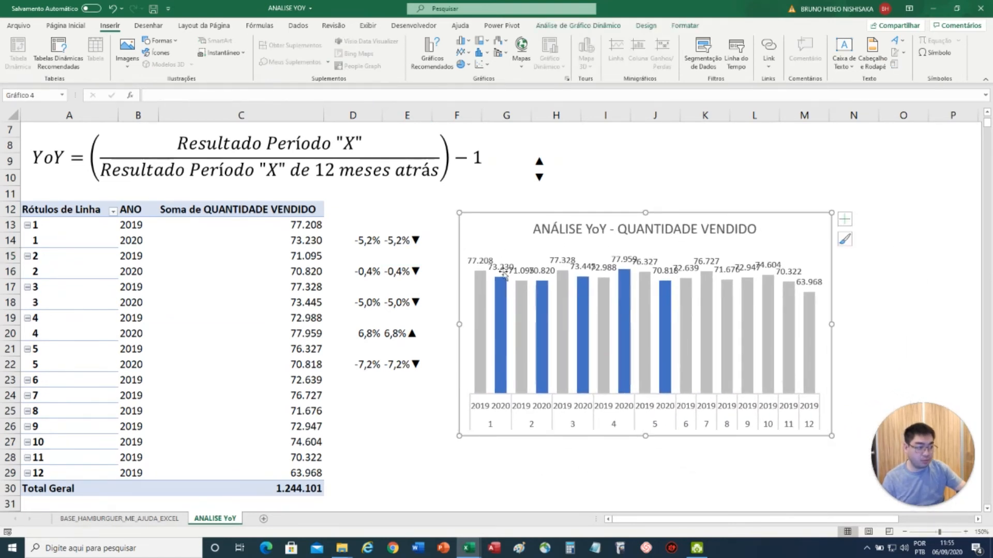
{"action": "left_click", "coordinate": [481, 265]}
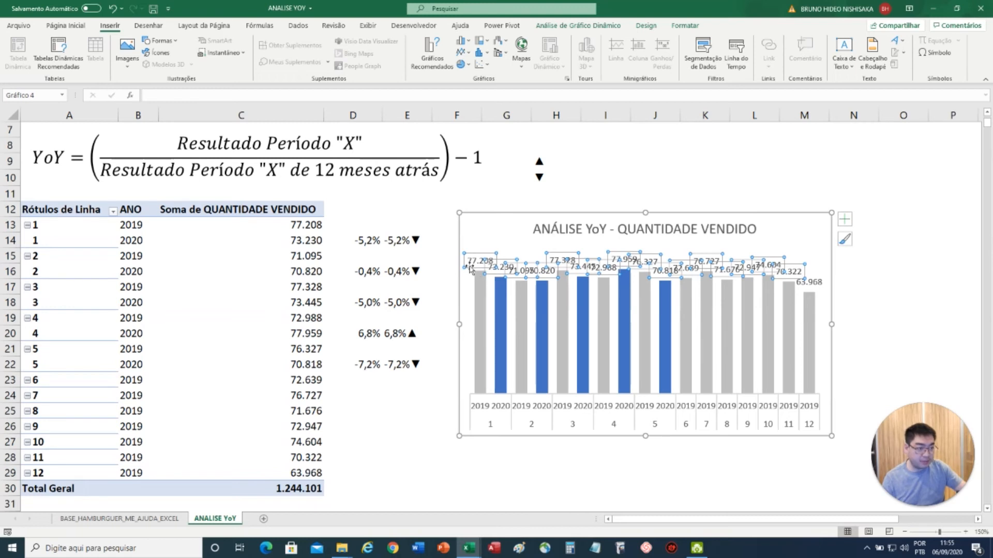
{"action": "left_click", "coordinate": [490, 275]}
{"action": "left_click", "coordinate": [429, 408]}
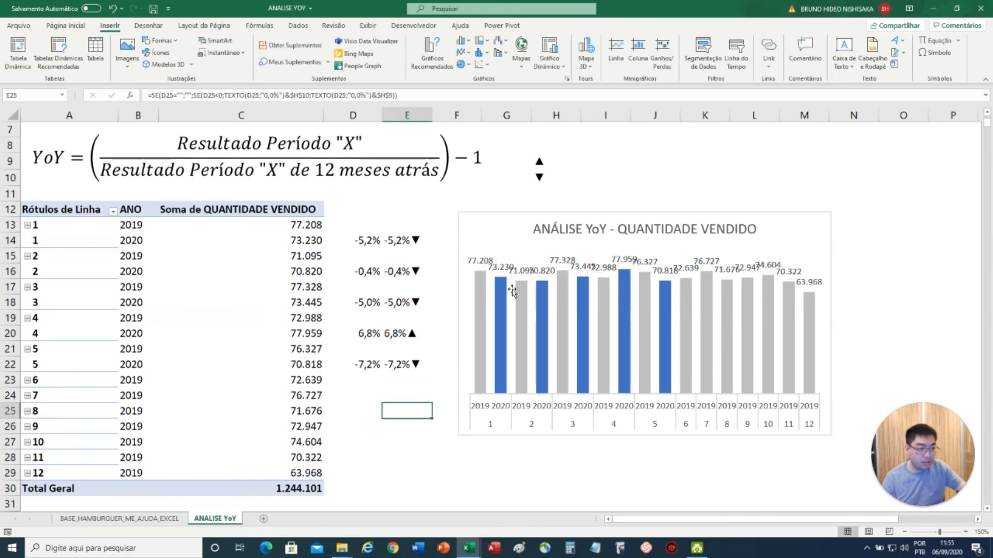
{"action": "left_click", "coordinate": [502, 271]}
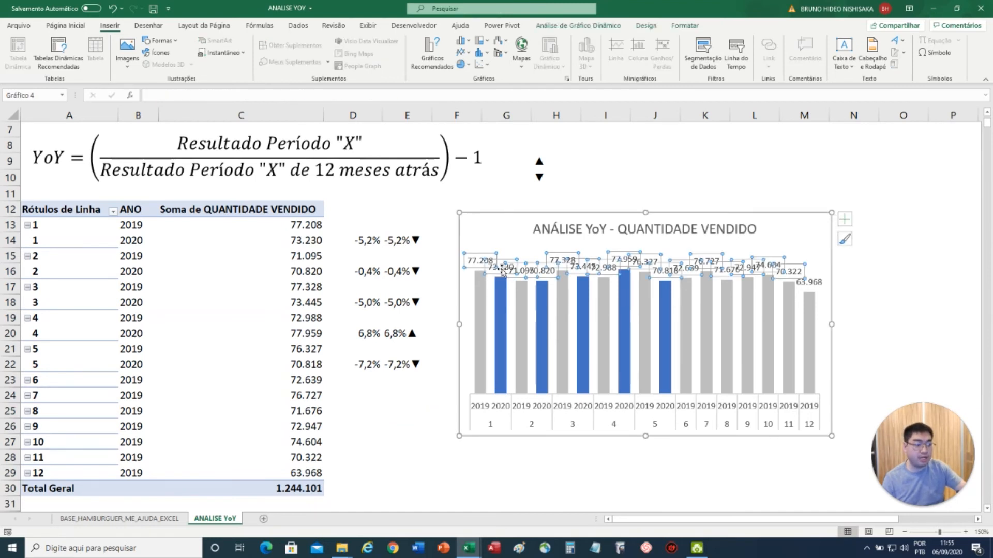
{"action": "right_click", "coordinate": [502, 272]}
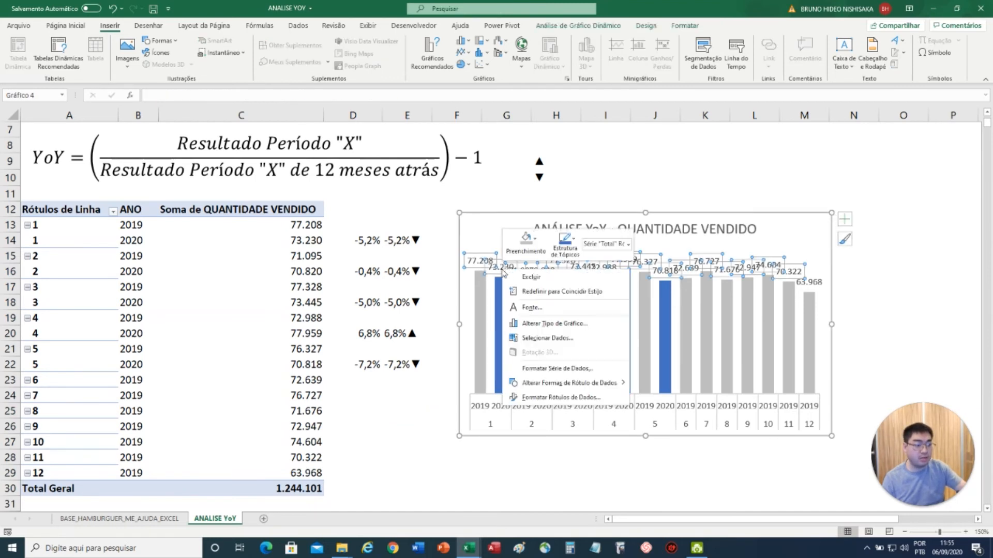
{"action": "left_click", "coordinate": [567, 369]}
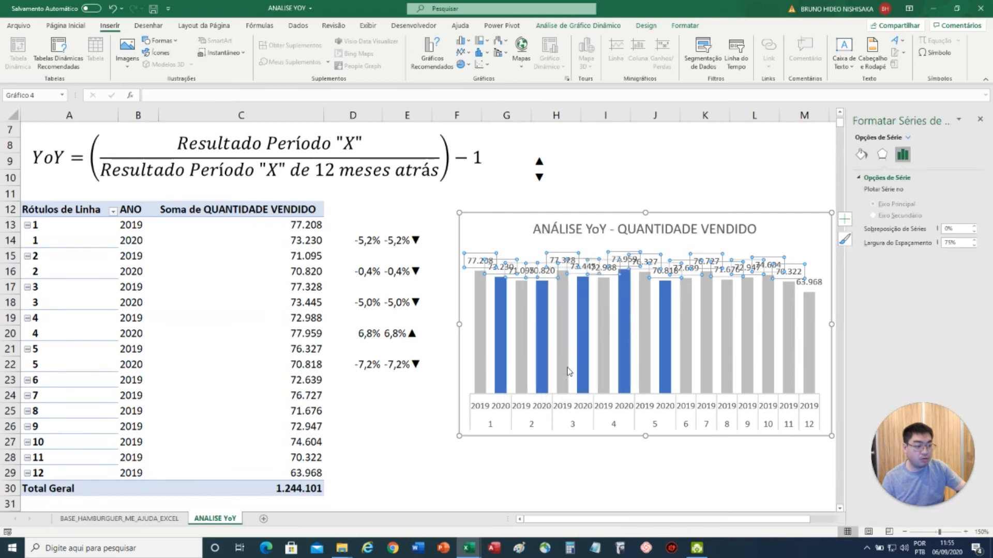
{"action": "left_click", "coordinate": [862, 157]}
{"action": "left_click", "coordinate": [881, 158]}
{"action": "left_click", "coordinate": [902, 155]}
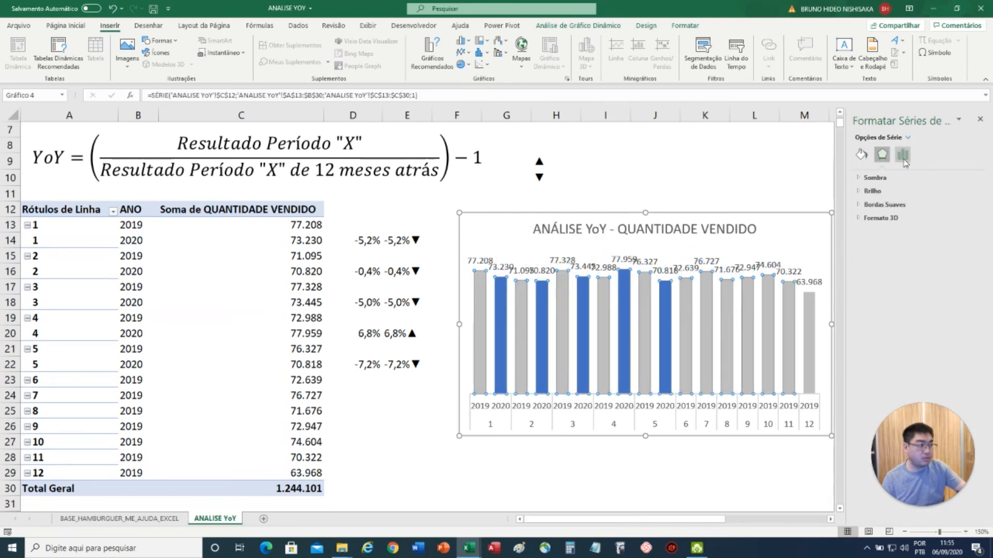
Assign cells E13:E29 as the value range for the YoY chart's data labels
{"action": "left_click", "coordinate": [501, 272]}
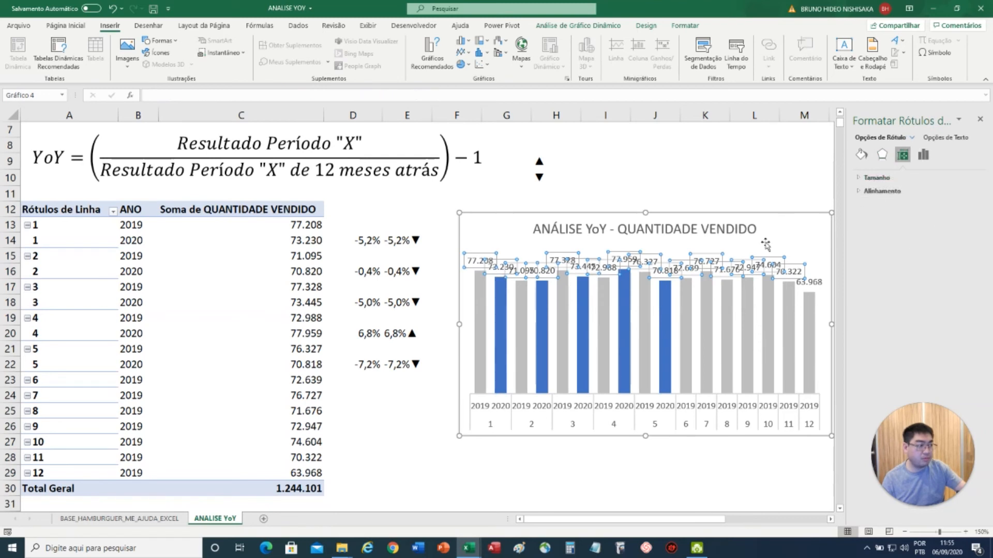
{"action": "left_click", "coordinate": [923, 156]}
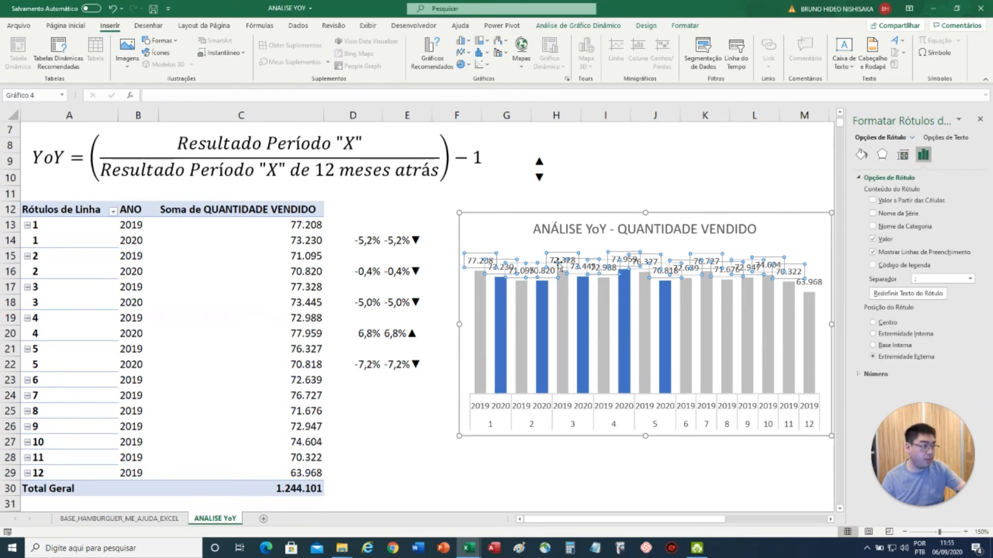
{"action": "right_click", "coordinate": [504, 268]}
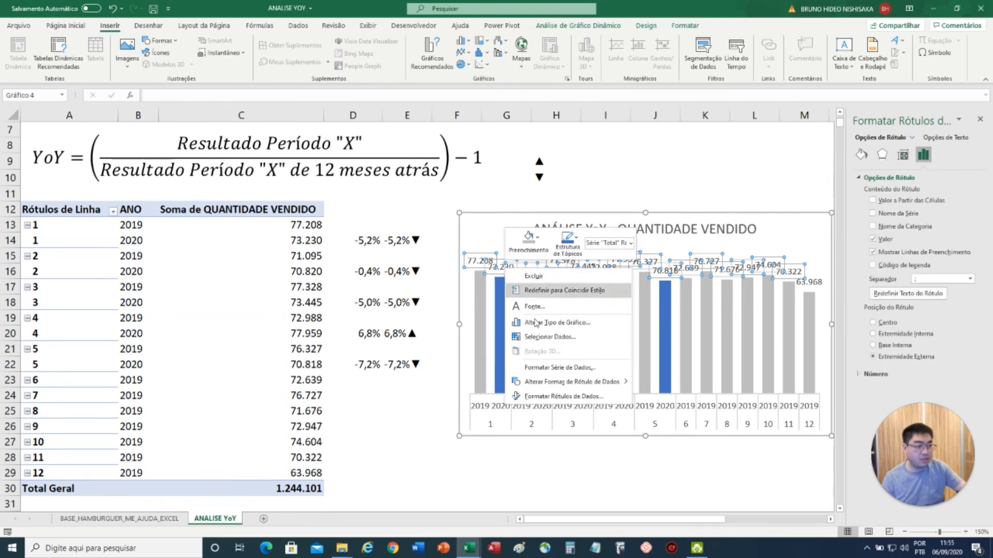
{"action": "left_click", "coordinate": [550, 397]}
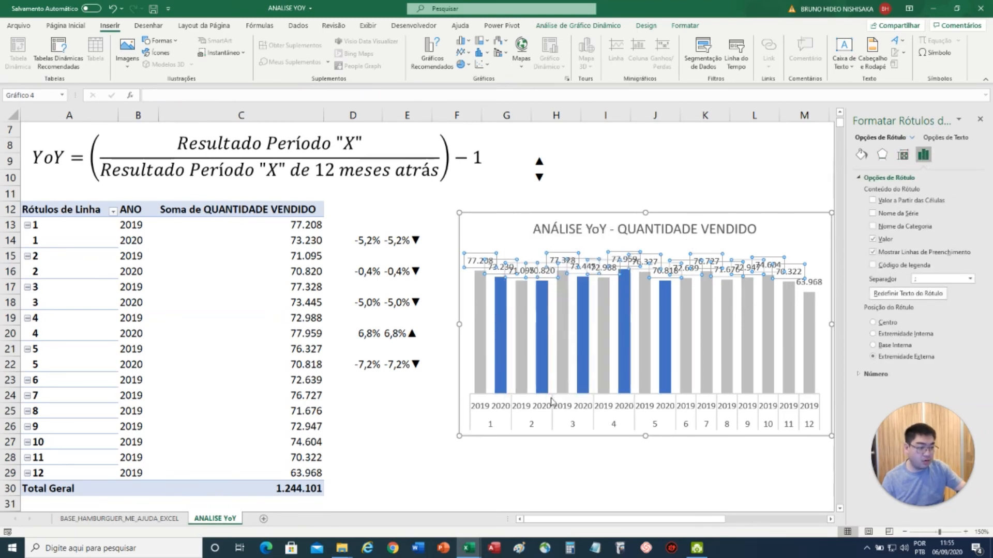
{"action": "left_click", "coordinate": [914, 203]}
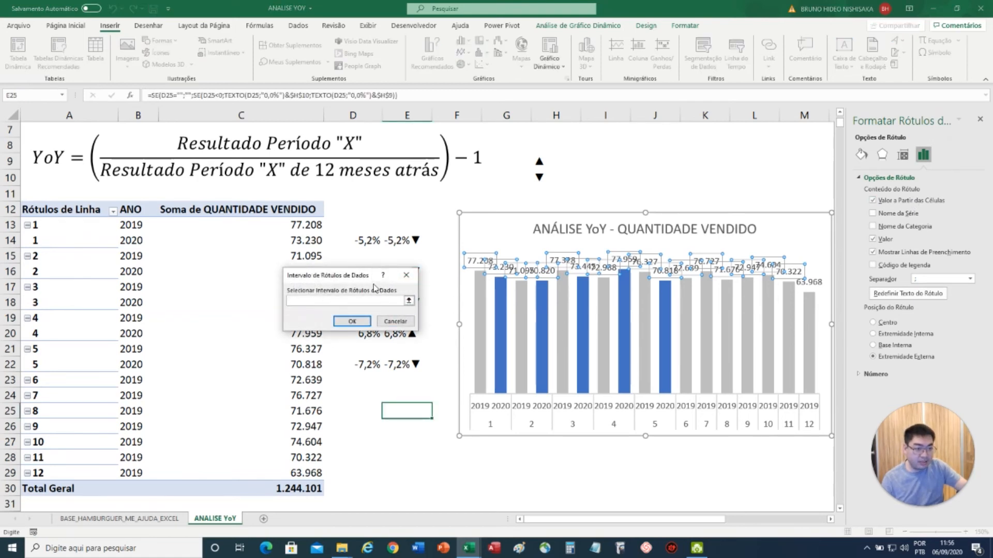
{"action": "left_click_drag", "start_coordinate": [340, 283], "coordinate": [240, 258]}
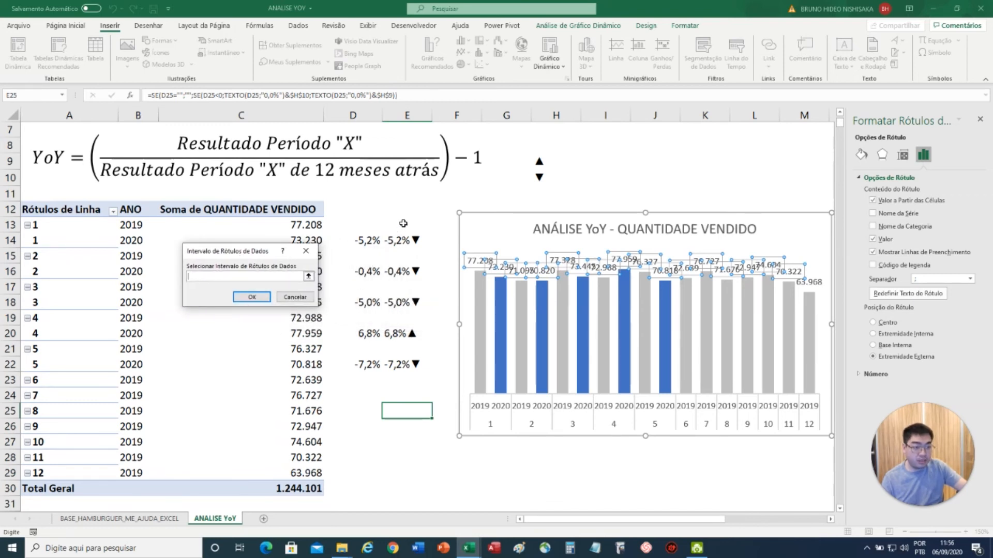
{"action": "left_click_drag", "start_coordinate": [403, 223], "coordinate": [407, 470]}
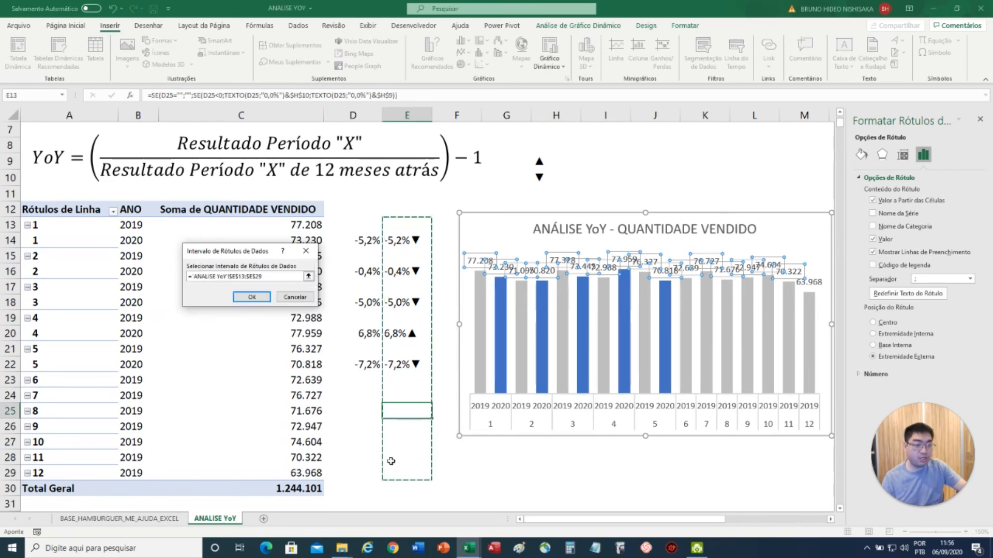
{"action": "left_click", "coordinate": [260, 296]}
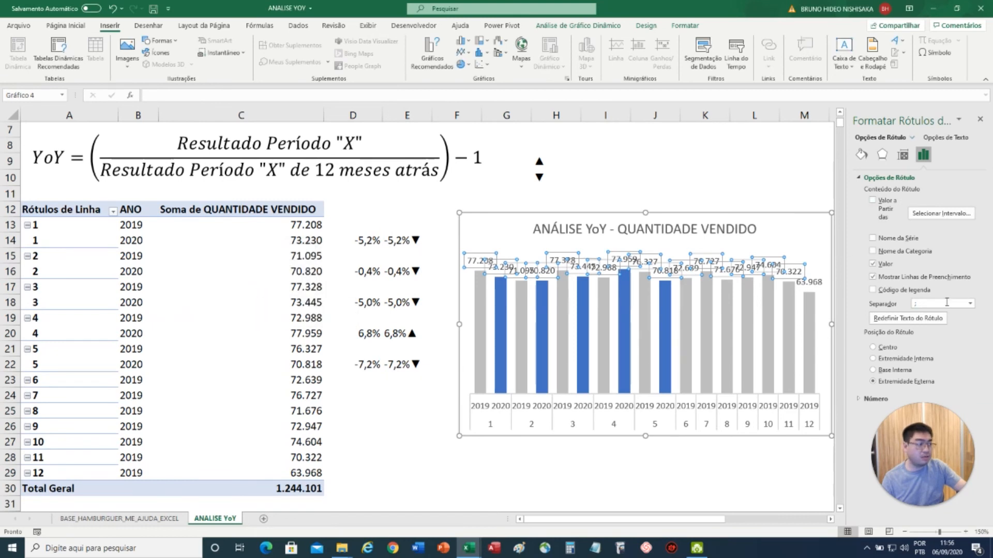
Reconfirm the data label range E13:E29 and turn on label values from cells
{"action": "left_click_drag", "start_coordinate": [928, 453], "coordinate": [96, 456]}
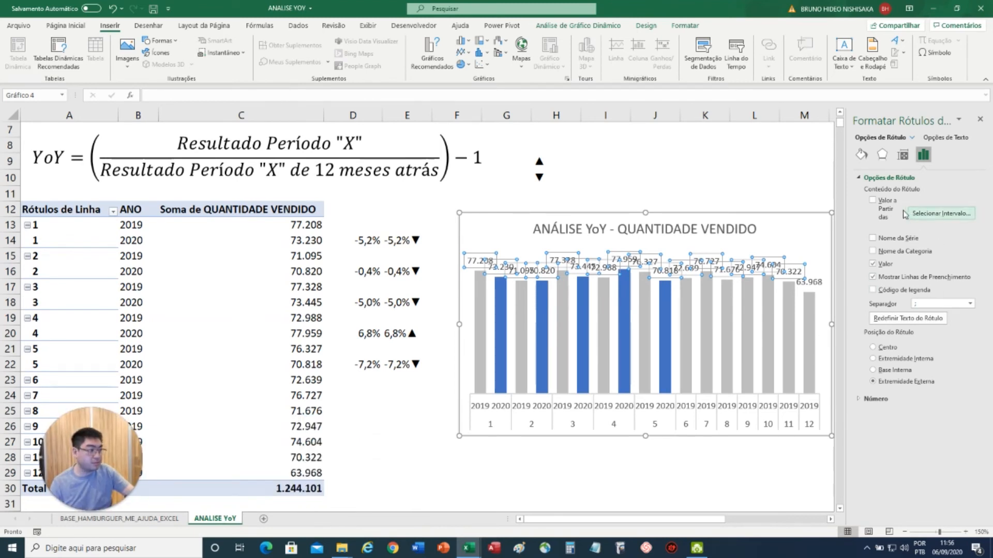
{"action": "left_click", "coordinate": [931, 213]}
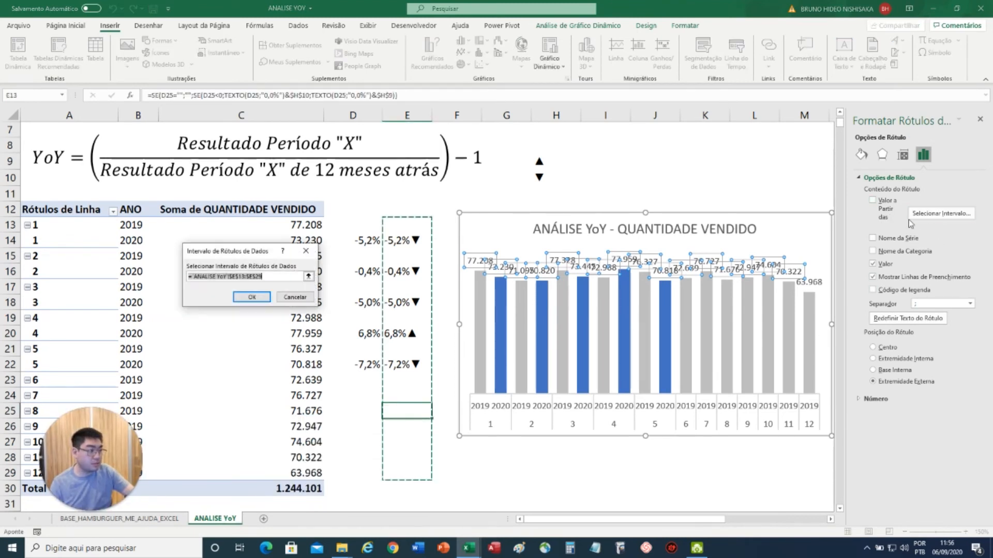
{"action": "left_click", "coordinate": [252, 297]}
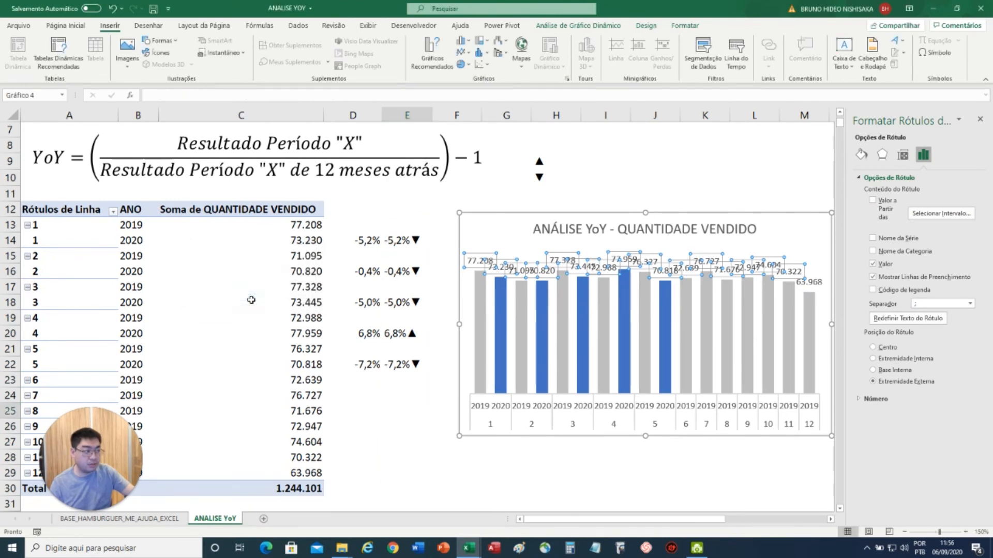
{"action": "left_click", "coordinate": [872, 201]}
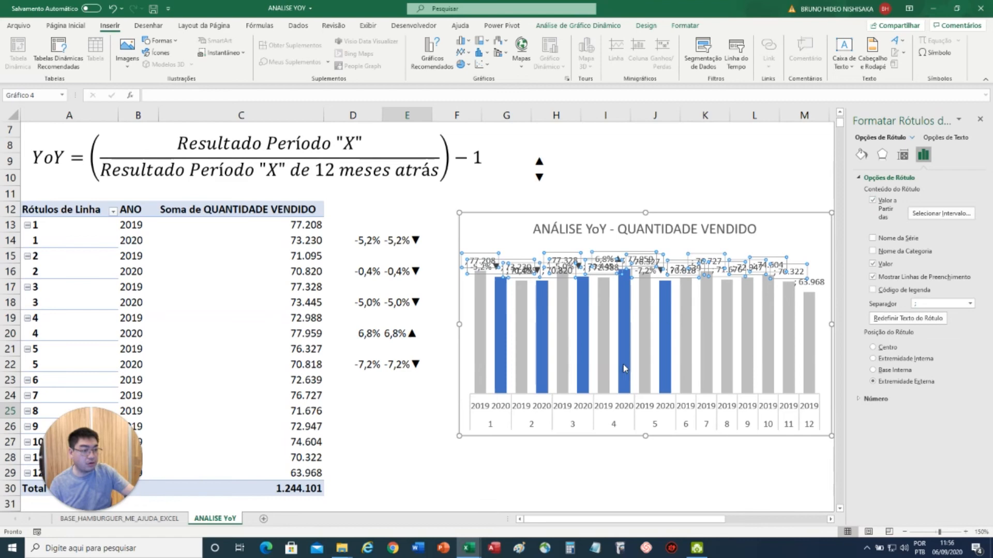
Widen the YoY chart so its outer edge extends into column P
{"action": "left_click_drag", "start_coordinate": [691, 523], "coordinate": [719, 522]}
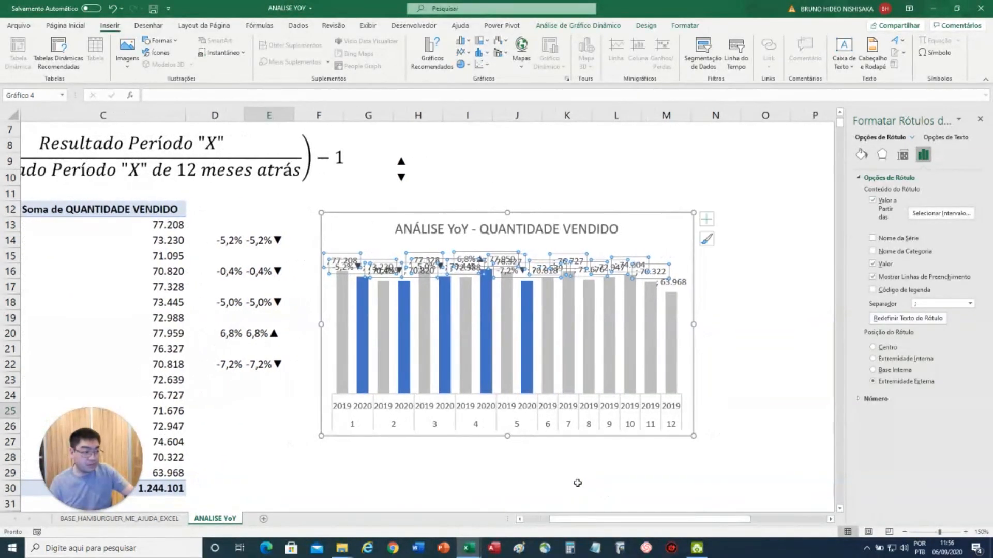
{"action": "left_click", "coordinate": [569, 486]}
{"action": "left_click", "coordinate": [688, 356]}
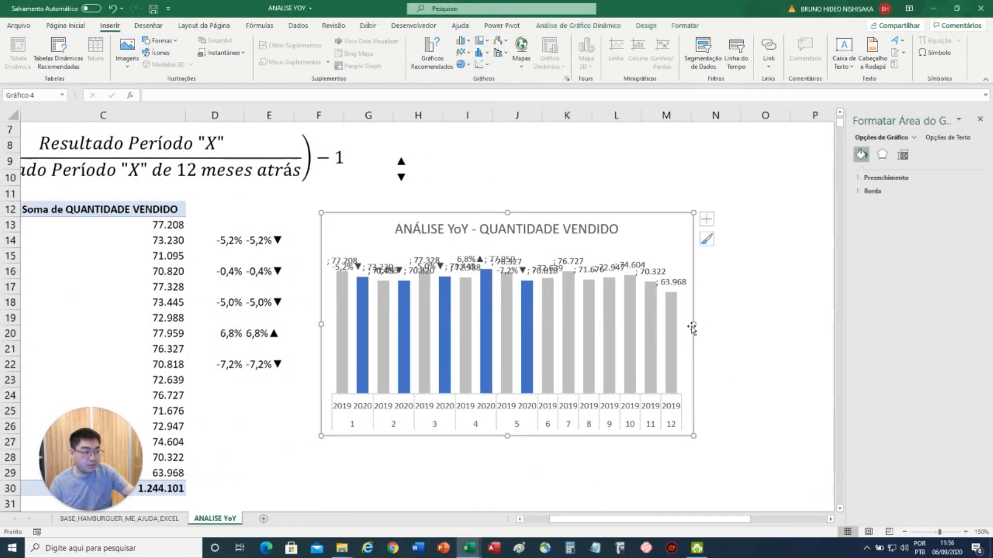
{"action": "left_click_drag", "start_coordinate": [698, 323], "coordinate": [805, 326]}
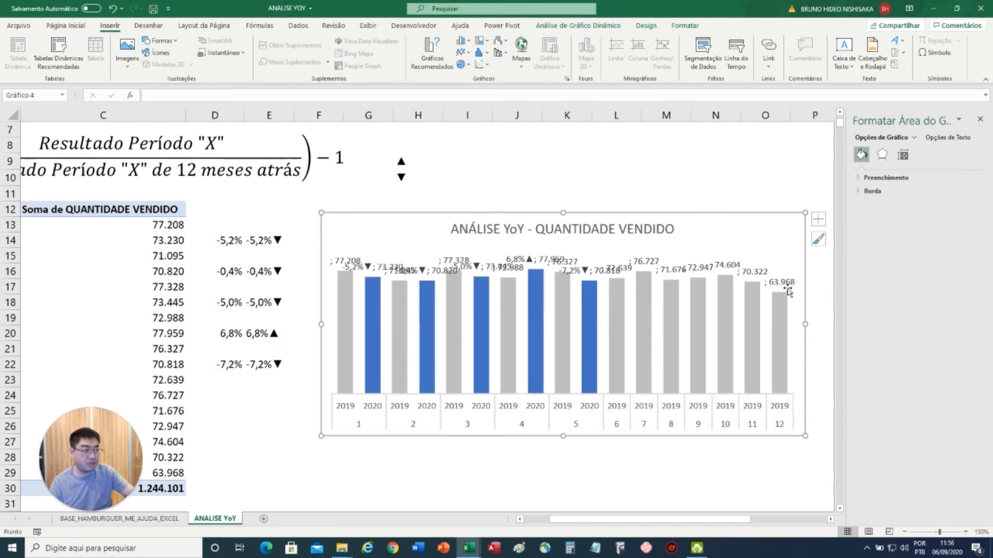
Set the chart's data label separator to (Nova Linha) and close the formatting pane
{"action": "left_click", "coordinate": [442, 274]}
{"action": "right_click", "coordinate": [443, 275]}
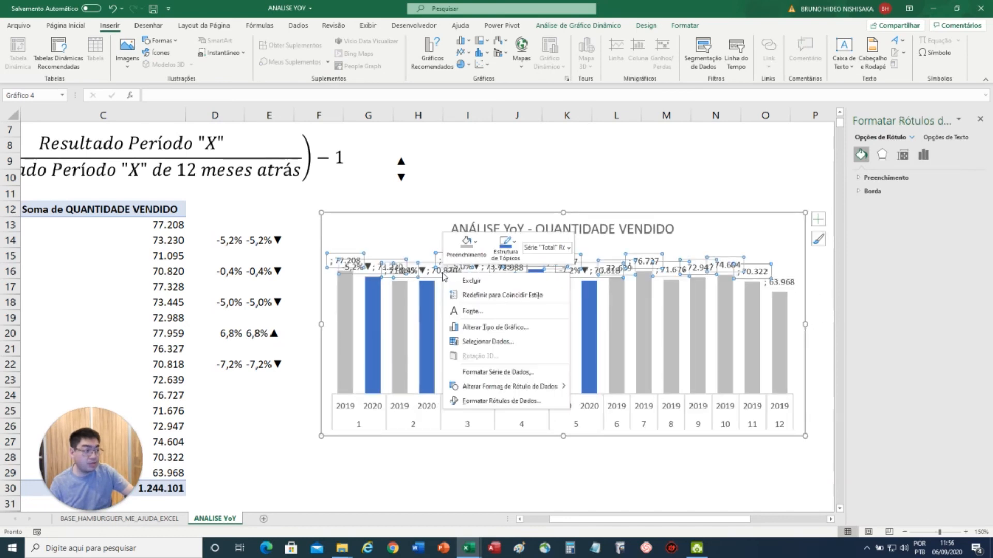
{"action": "left_click", "coordinate": [501, 401]}
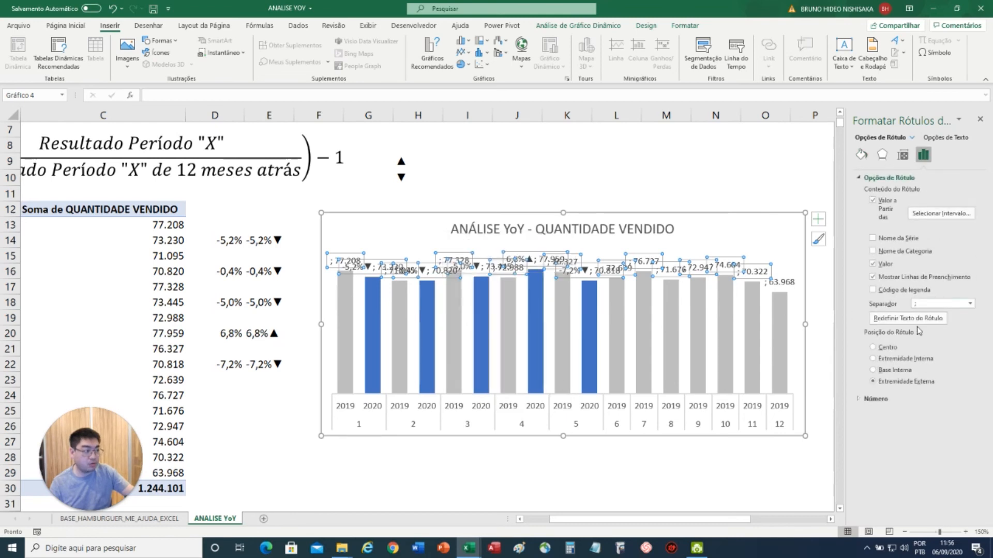
{"action": "left_click", "coordinate": [971, 309]}
{"action": "left_click", "coordinate": [949, 343]}
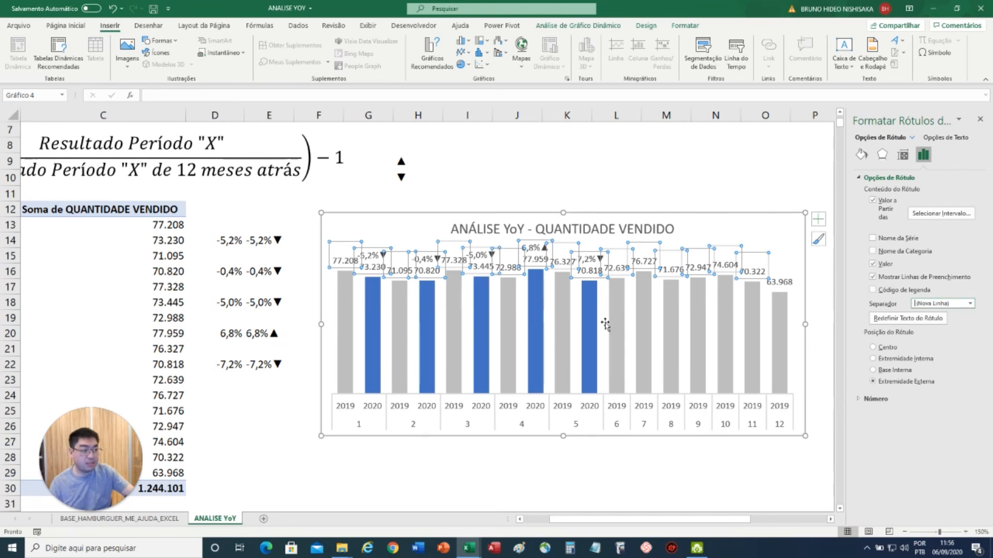
{"action": "left_click", "coordinate": [503, 471]}
{"action": "mouse_move", "coordinate": [401, 322]}
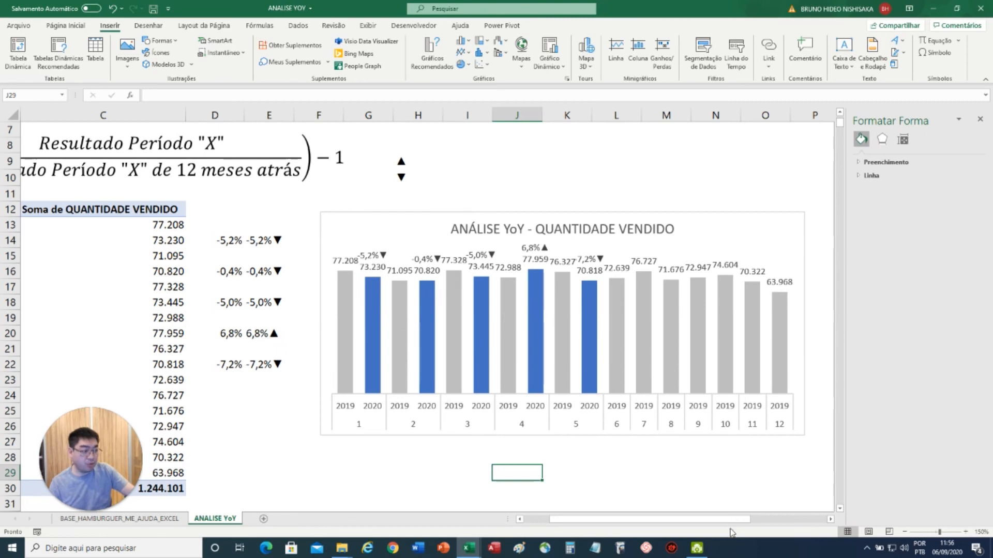
{"action": "left_click", "coordinate": [979, 119]}
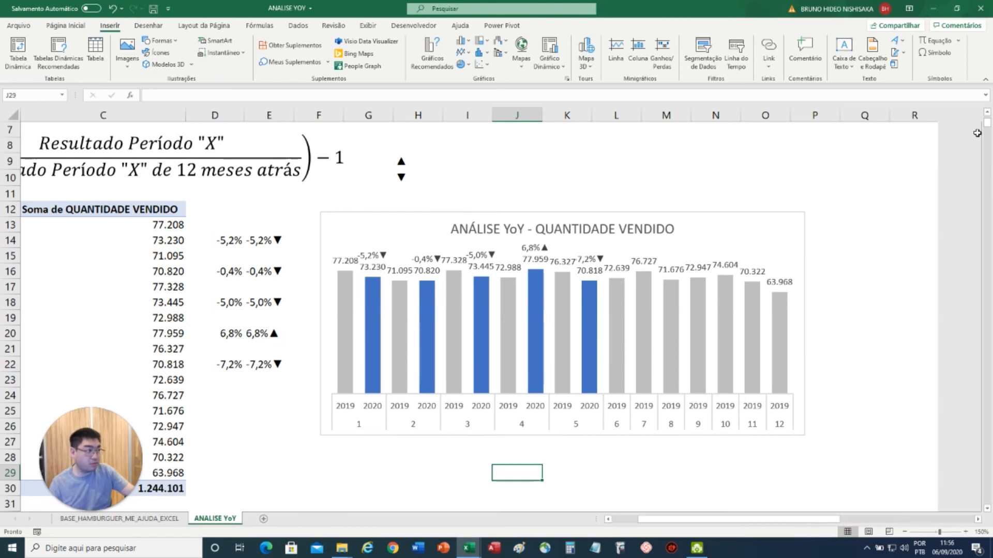
Insert a slicer for the MÊS field from the YoY PivotChart
{"action": "left_click_drag", "start_coordinate": [697, 519], "coordinate": [622, 519]}
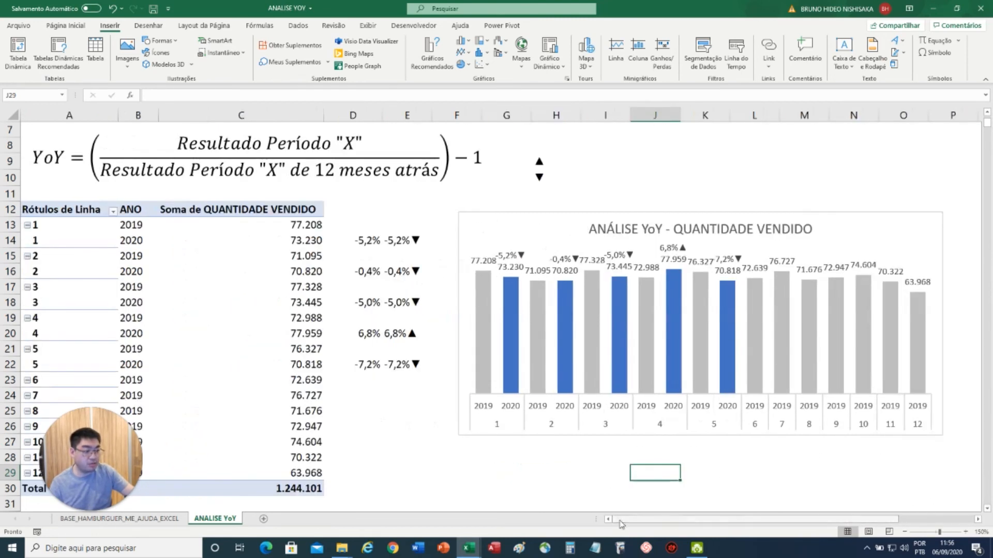
{"action": "left_click", "coordinate": [598, 433]}
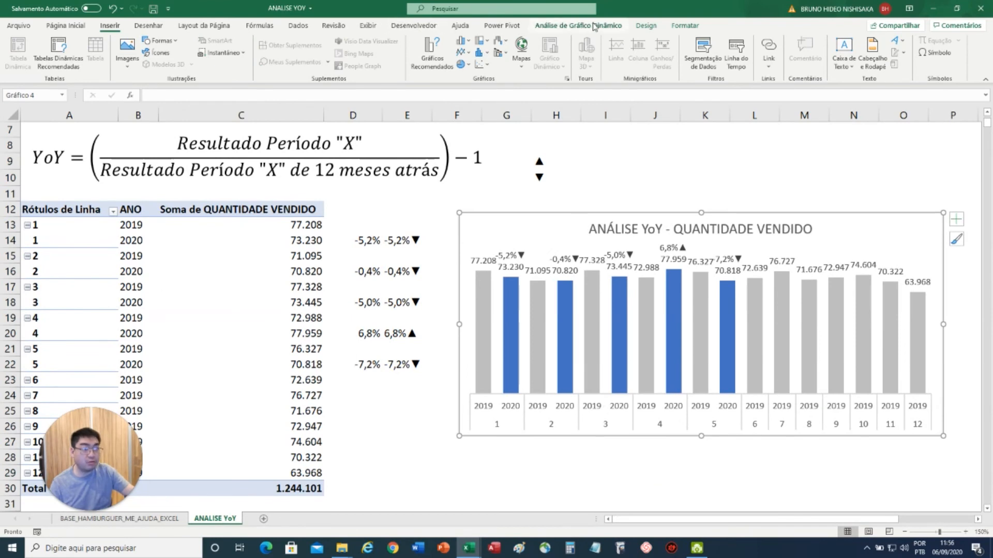
{"action": "left_click", "coordinate": [646, 26]}
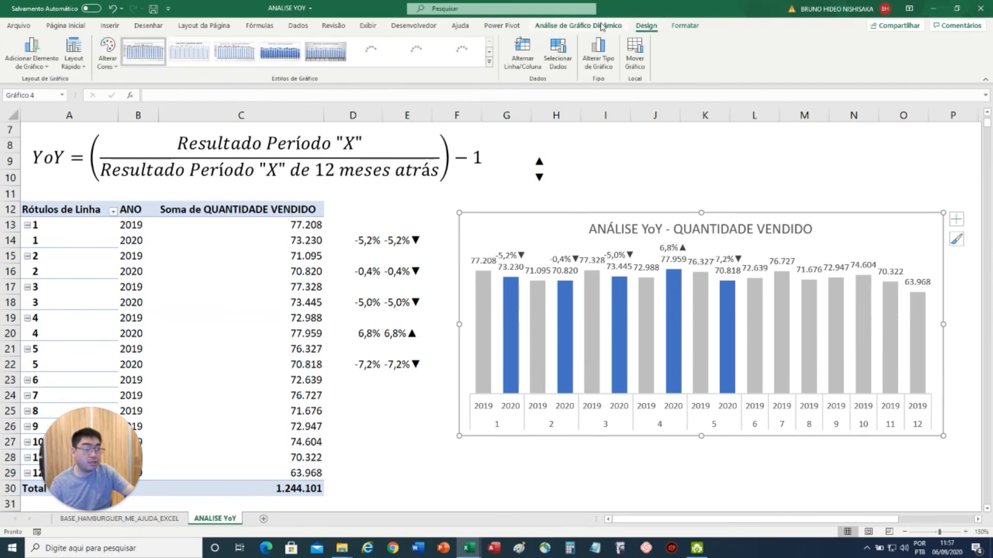
{"action": "left_click", "coordinate": [578, 26]}
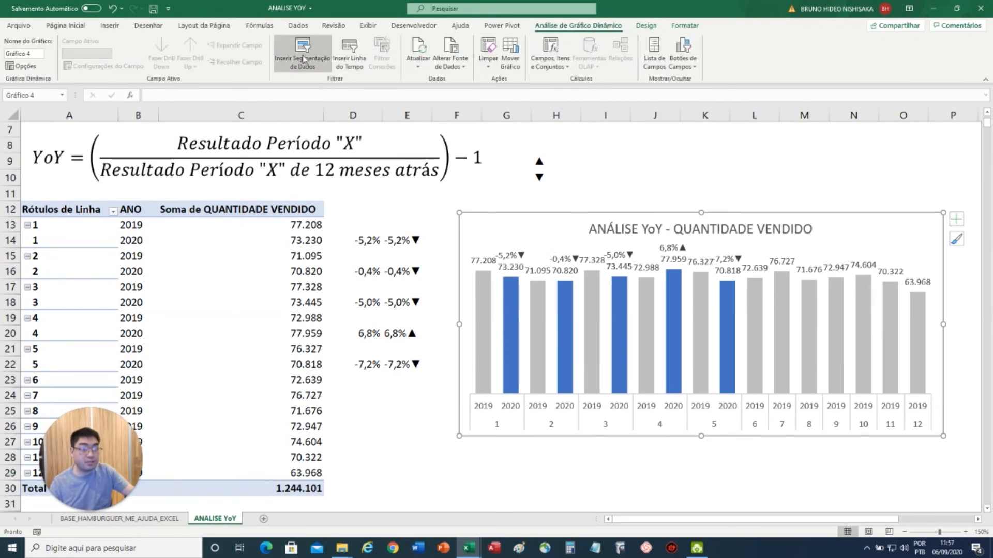
{"action": "left_click", "coordinate": [304, 58]}
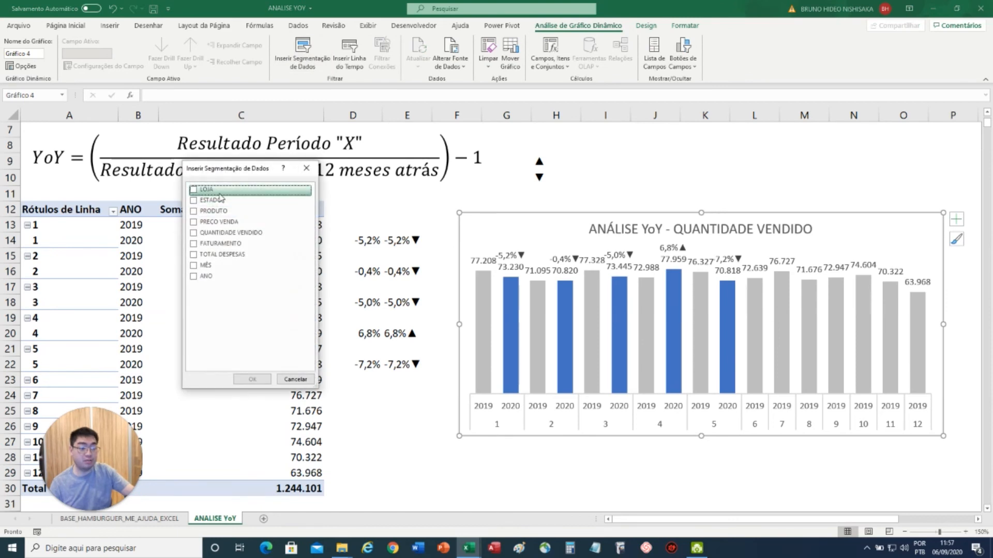
{"action": "left_click", "coordinate": [201, 265]}
{"action": "left_click", "coordinate": [252, 379]}
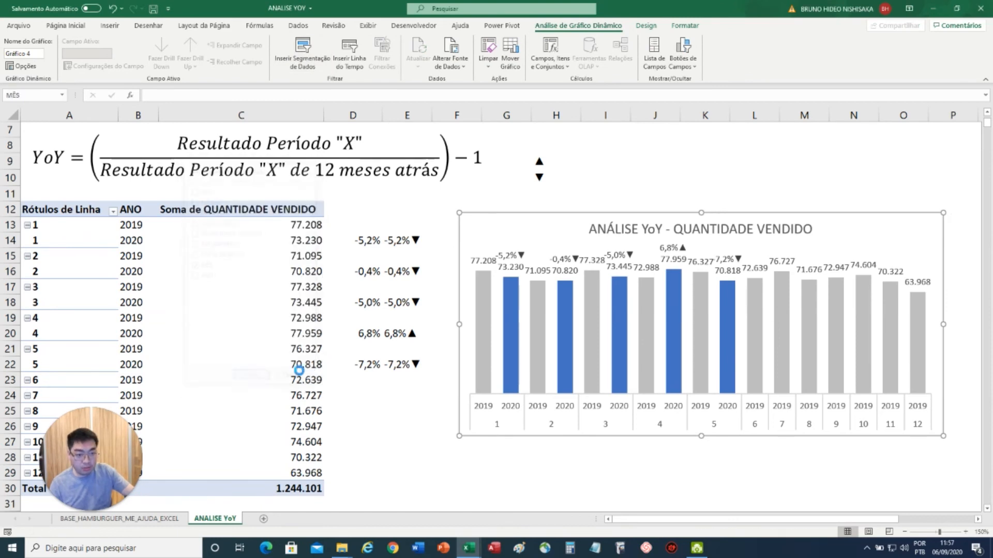
Narrow the MÊS slicer around columns O–P and place the chart directly beside it, starting near column E
{"action": "left_click_drag", "start_coordinate": [509, 230], "coordinate": [892, 161]}
{"action": "left_click_drag", "start_coordinate": [761, 229], "coordinate": [689, 227]}
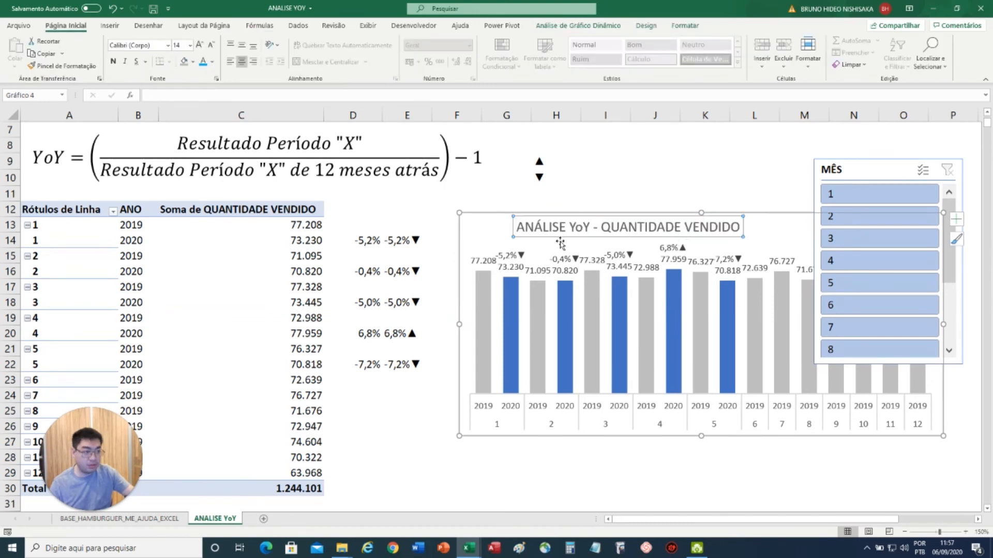
{"action": "key", "text": "ctrl+z"}
{"action": "left_click_drag", "start_coordinate": [523, 221], "coordinate": [414, 213]}
{"action": "left_click_drag", "start_coordinate": [863, 174], "coordinate": [877, 164]}
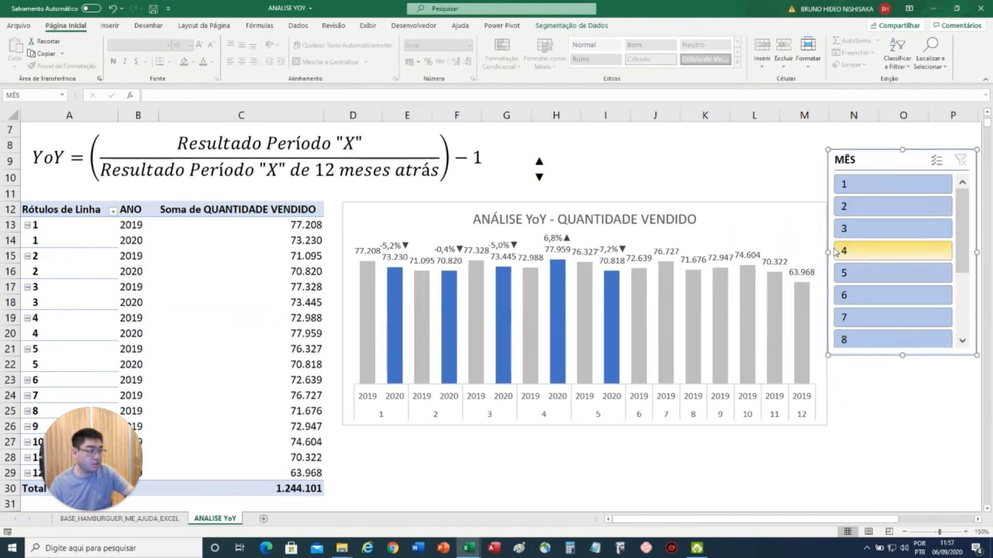
{"action": "left_click_drag", "start_coordinate": [827, 253], "coordinate": [886, 258]}
{"action": "left_click_drag", "start_coordinate": [778, 228], "coordinate": [827, 223]}
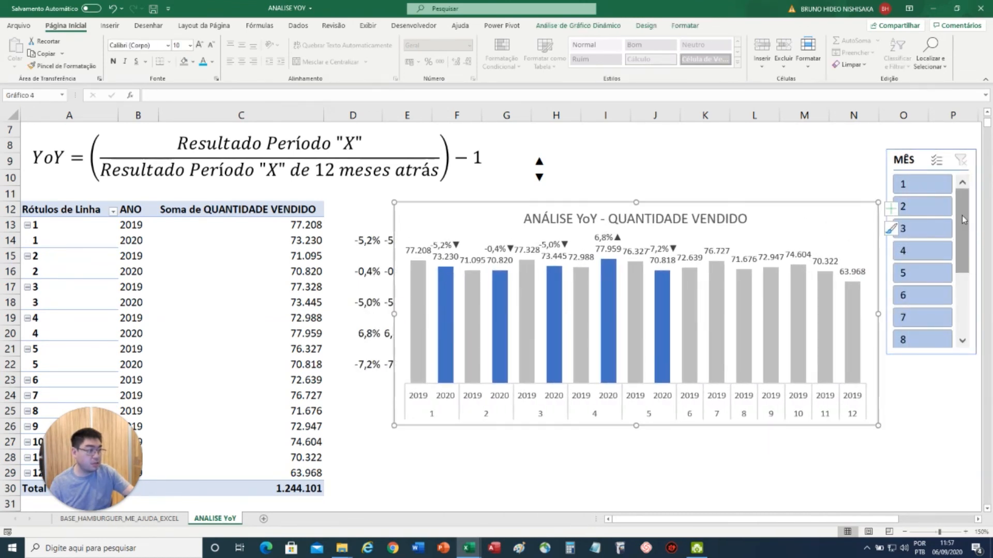
Filter the PivotTable and chart to months 1 through 5 with the MÊS slicer
{"action": "left_click", "coordinate": [931, 187]}
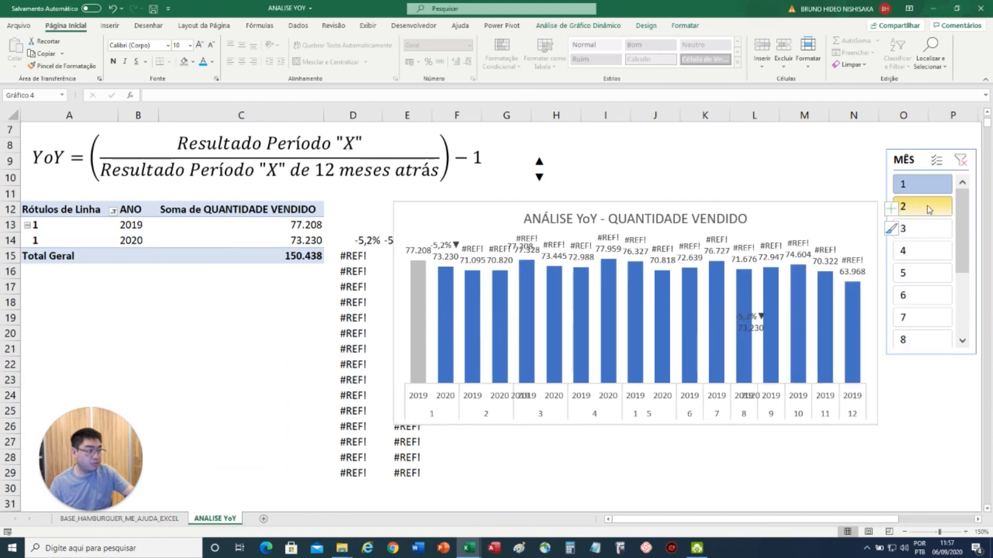
{"action": "left_click", "coordinate": [931, 274], "text": "shift"}
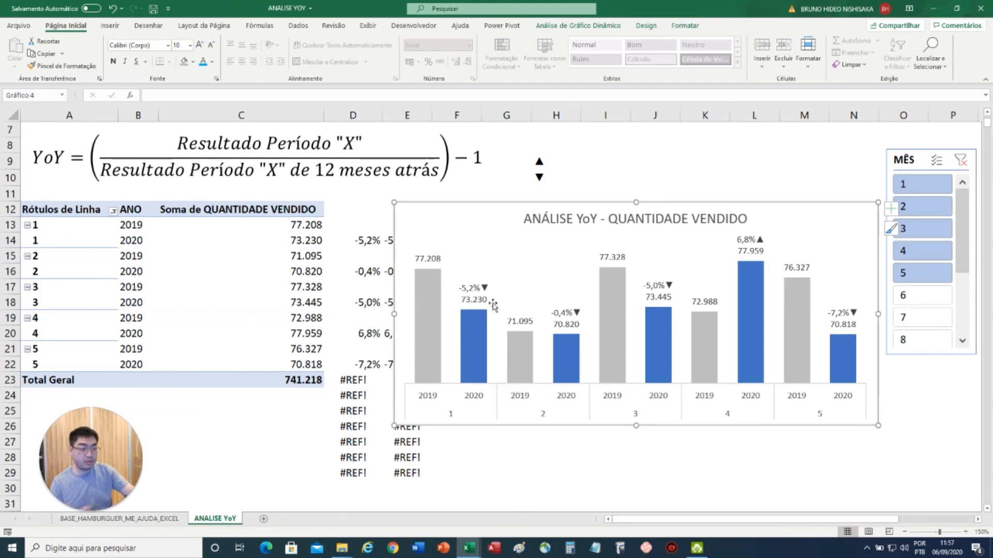
Wrap the YoY percentage formula in D13 with SEERRO, returning "" on error, and fill it down to D29
{"action": "left_click_drag", "start_coordinate": [483, 230], "coordinate": [489, 219]}
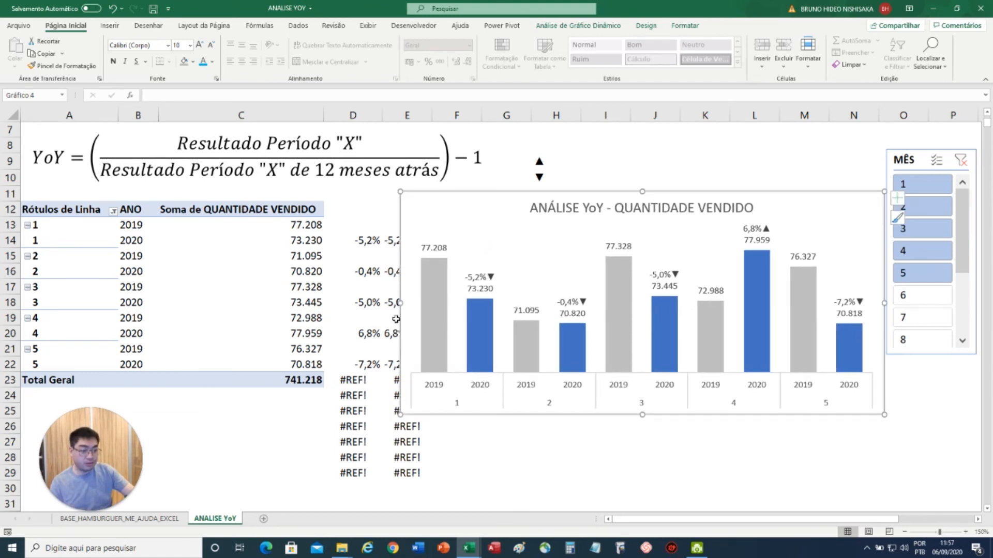
{"action": "left_click", "coordinate": [348, 224]}
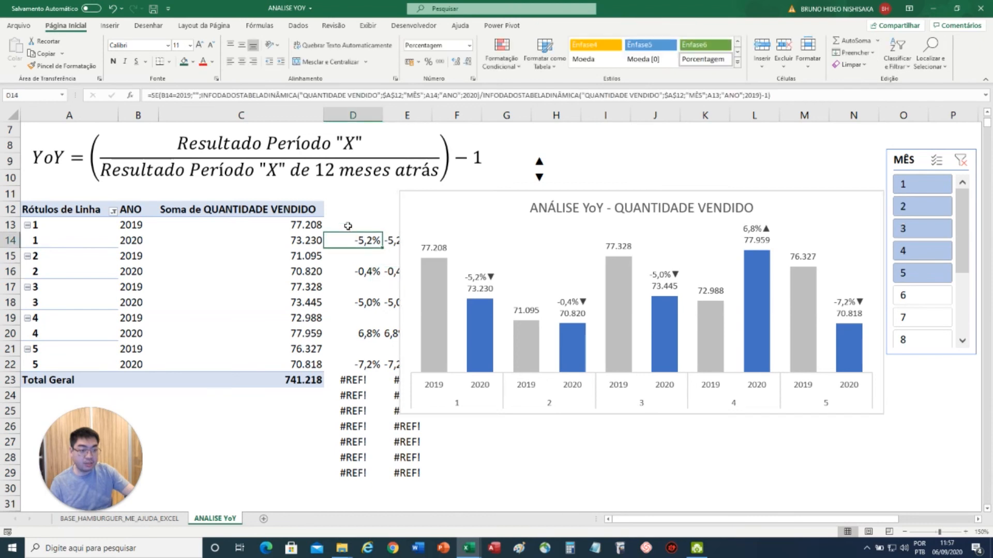
{"action": "left_click", "coordinate": [150, 95]}
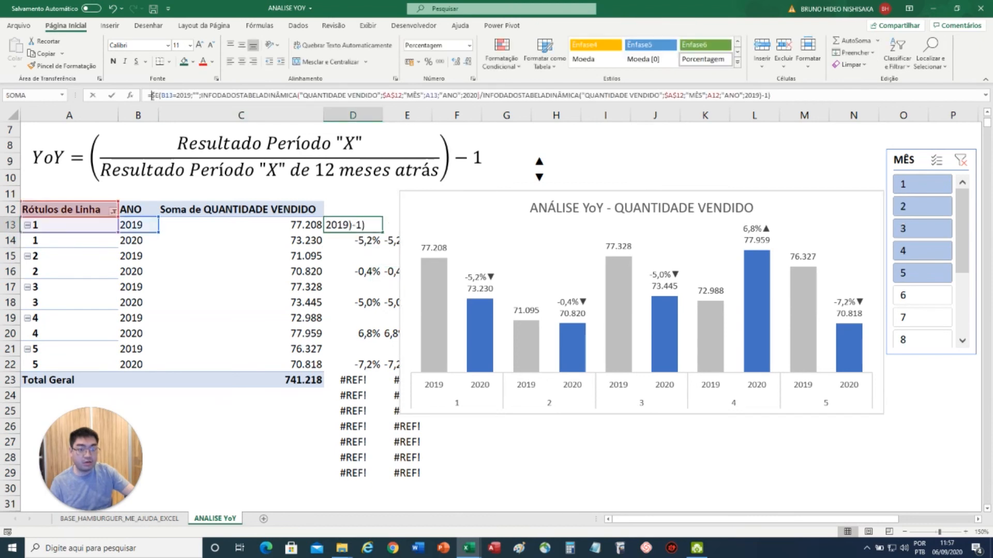
{"action": "type", "text": "SEERRO("}
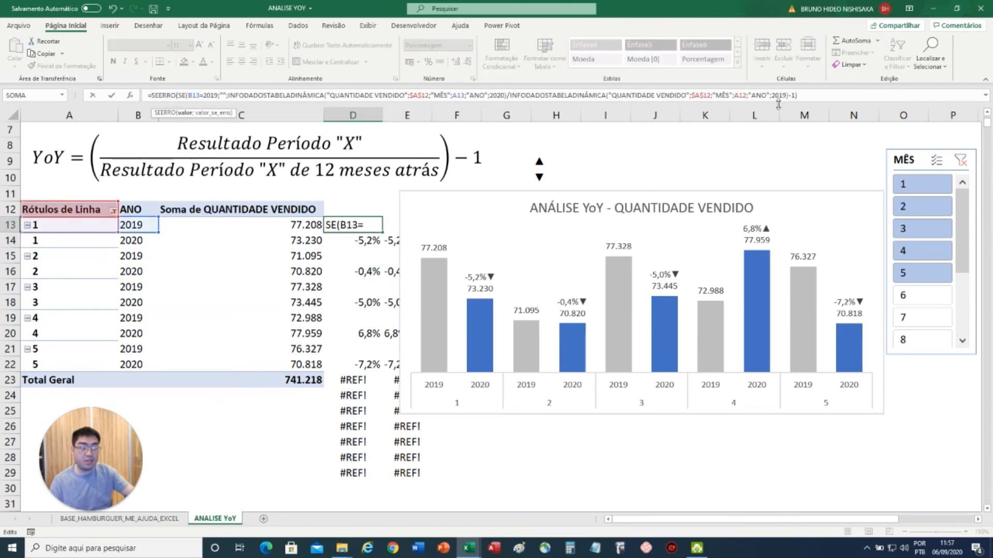
{"action": "left_click", "coordinate": [820, 97]}
{"action": "type", "text": ";\""}
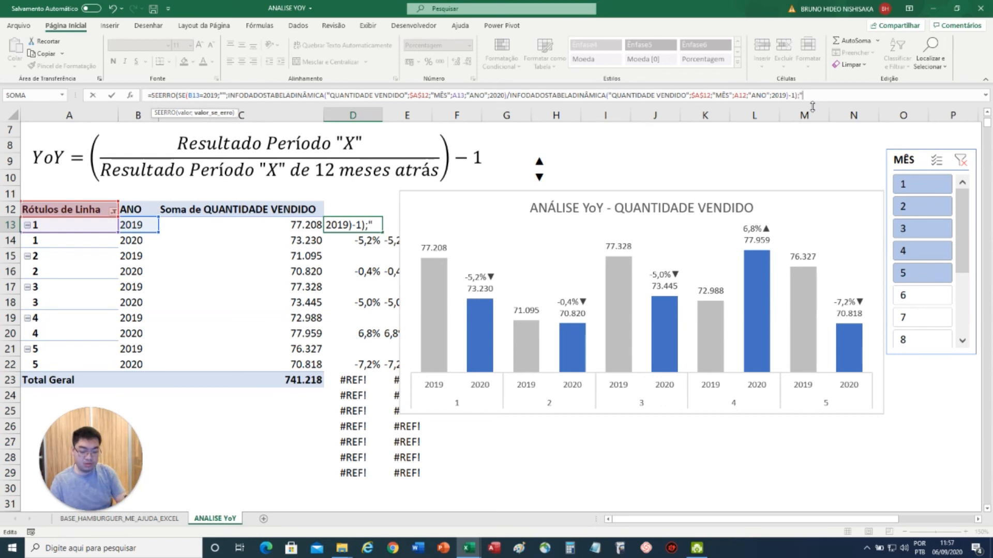
{"action": "type", "text": "\""}
{"action": "key", "text": "Return"}
{"action": "key", "text": "Up"}
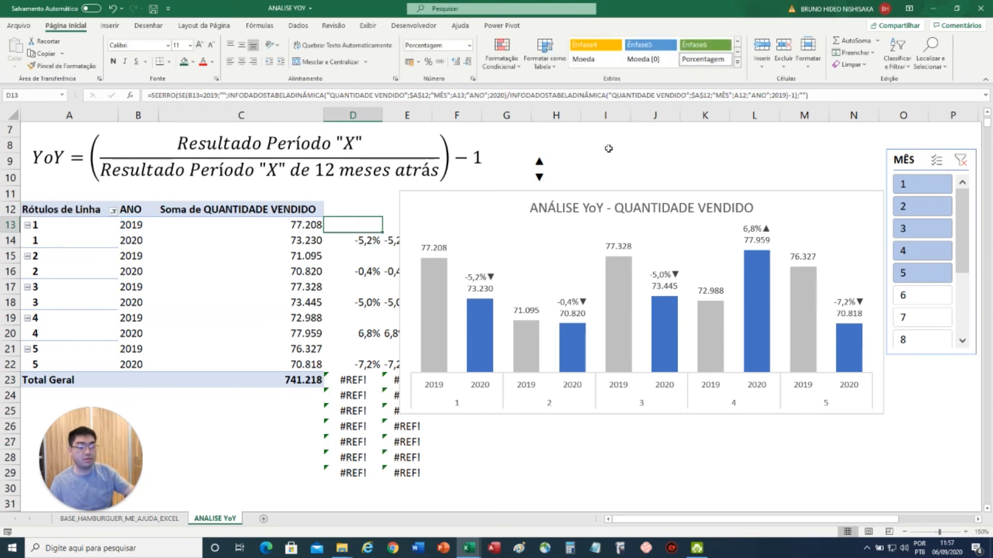
{"action": "double_click", "coordinate": [382, 233]}
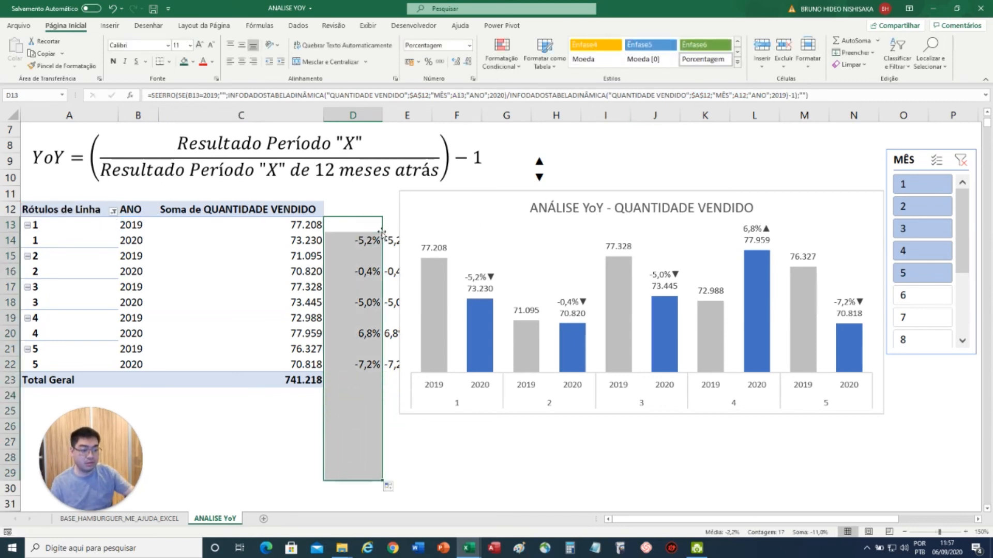
{"action": "left_click", "coordinate": [536, 462]}
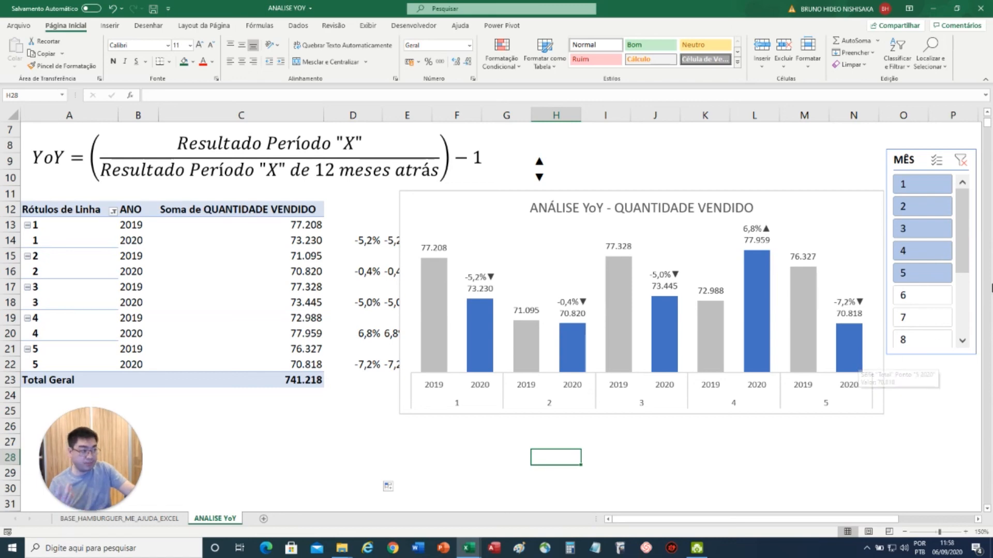
Move the YoY chart slightly towards column D so that it covers the helper values in column E
{"action": "scroll", "coordinate": [988, 124], "scroll_direction": "up", "scroll_amount": 2}
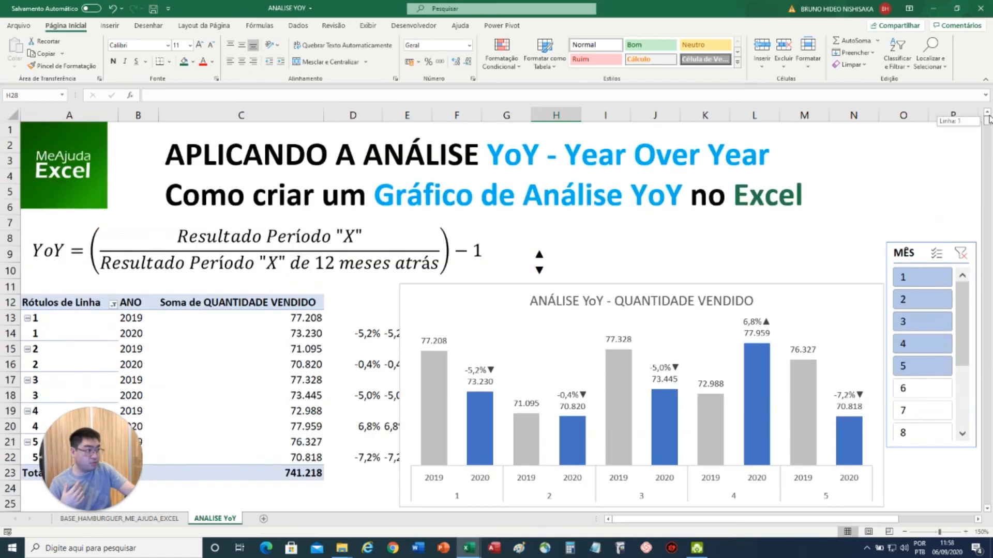
{"action": "mouse_move", "coordinate": [792, 297]}
{"action": "left_mouse_down"}
{"action": "mouse_move", "coordinate": [777, 280]}
{"action": "mouse_move", "coordinate": [772, 294]}
{"action": "left_mouse_up"}
{"action": "left_click", "coordinate": [705, 259]}
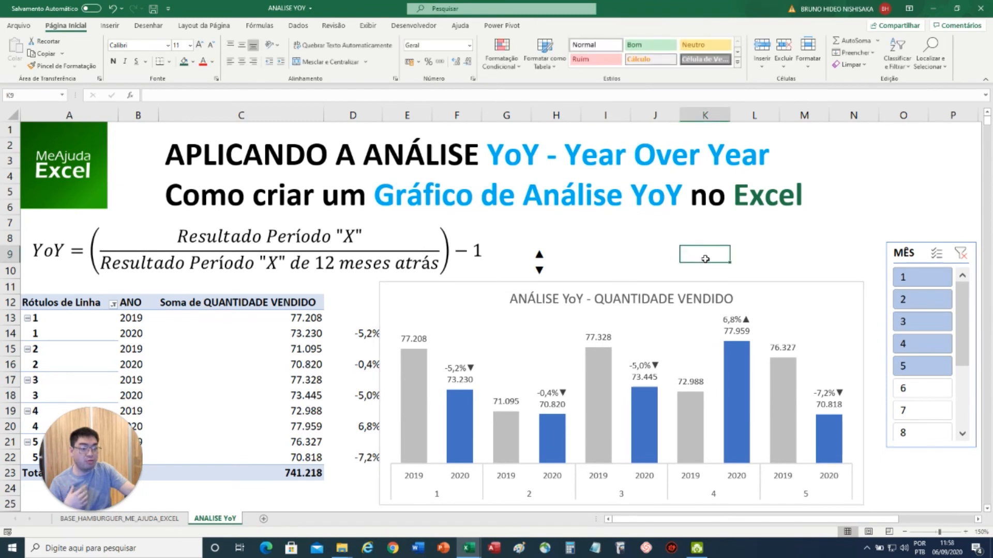